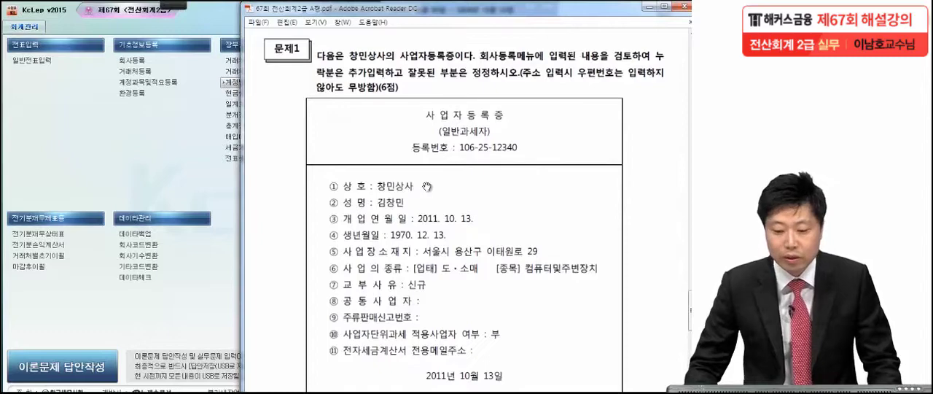
# Open the company registration (회사등록) record of 창민상사 and arrange it beside the business registration certificate of Problem 1
pyautogui.moveTo(426, 202); pyautogui.dragTo(433, 140)
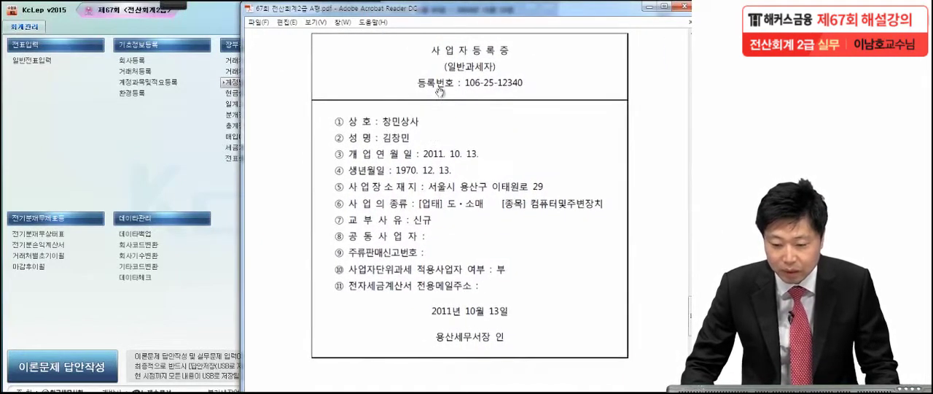
pyautogui.moveTo(452, 16); pyautogui.dragTo(539, 20)
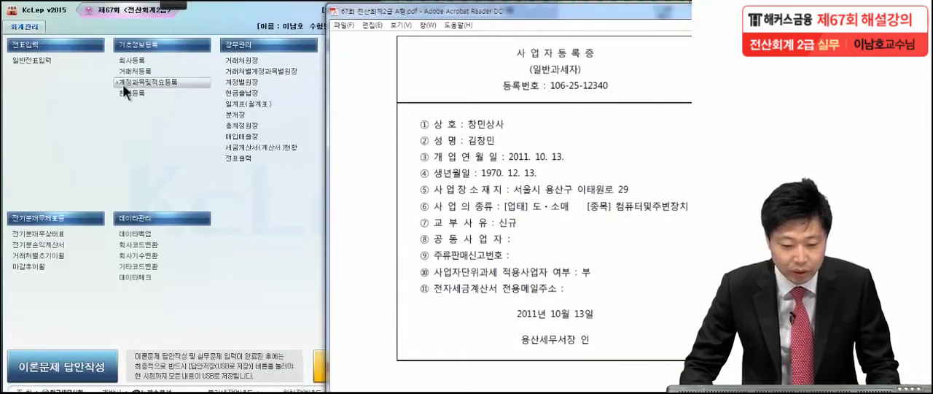
pyautogui.click(76, 120)
pyautogui.click(134, 63)
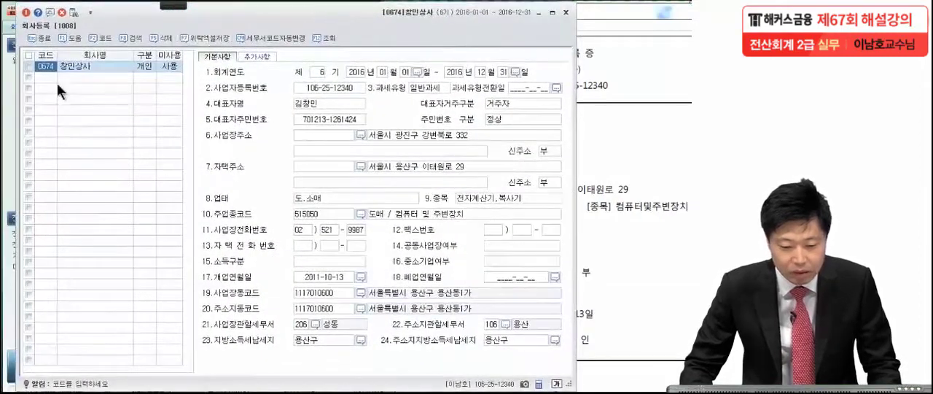
pyautogui.click(73, 68)
pyautogui.click(145, 66)
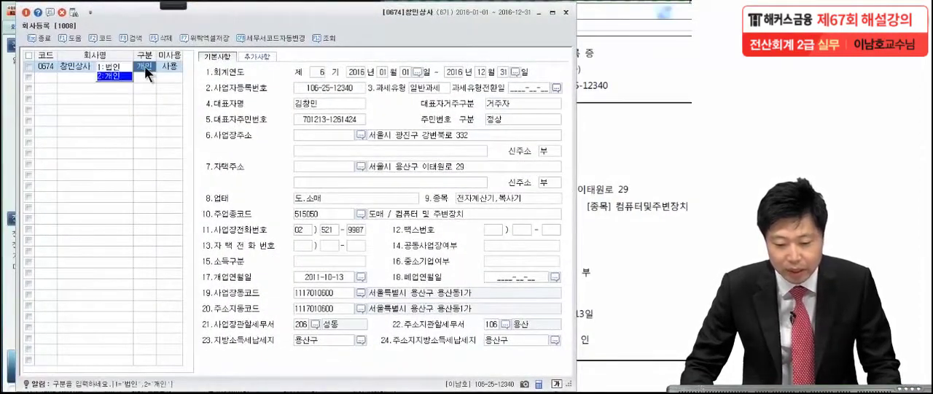
pyautogui.moveTo(349, 19); pyautogui.dragTo(166, 28)
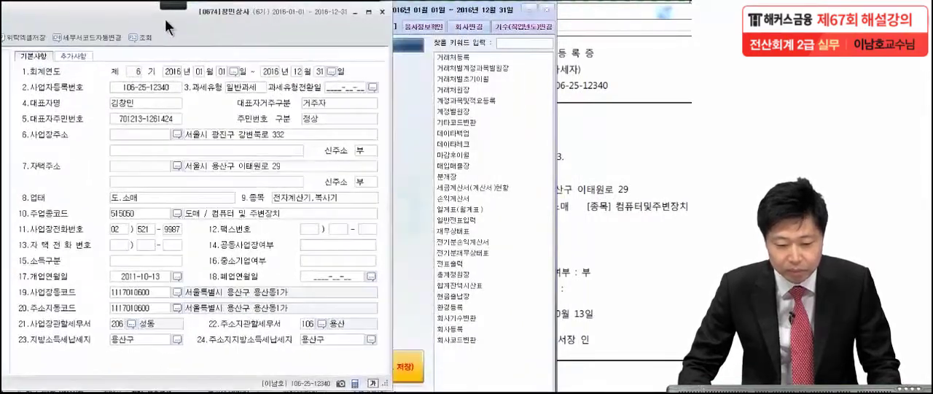
pyautogui.click(631, 191)
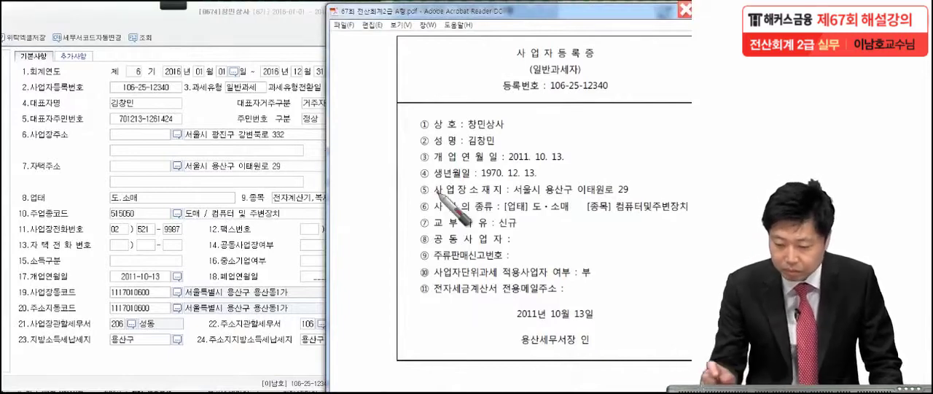
# Underline the registration number, representative's name and opening date on the certificate, and check the opening date in the company record
pyautogui.moveTo(545, 92); pyautogui.dragTo(619, 86)
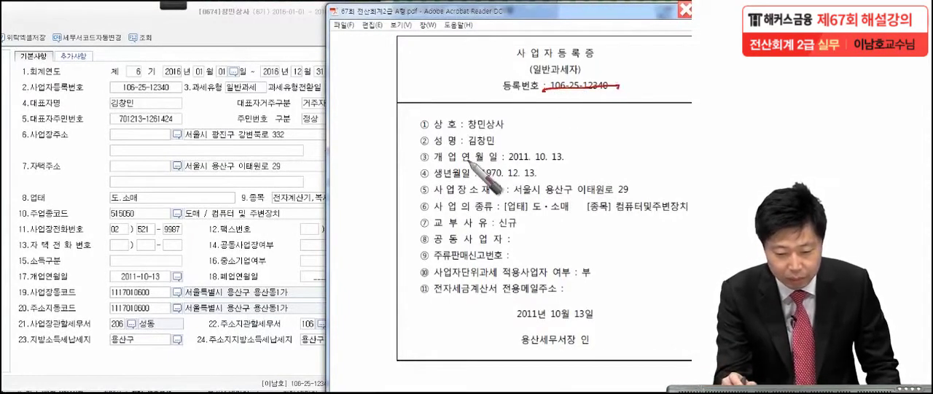
pyautogui.moveTo(466, 149); pyautogui.dragTo(508, 152)
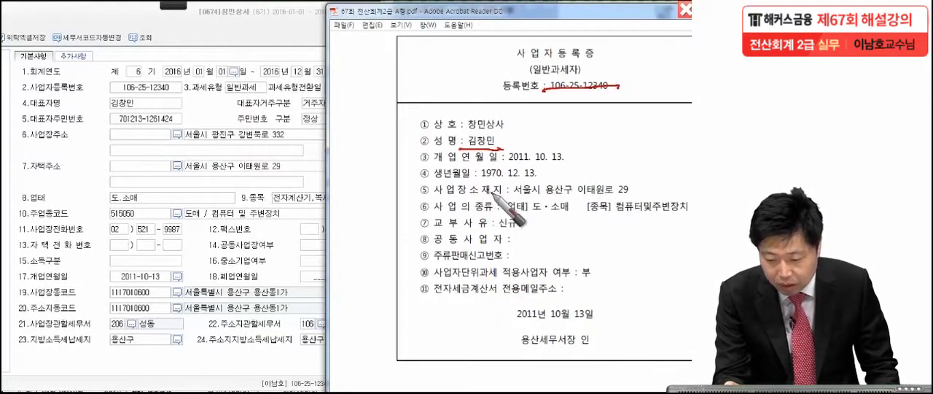
pyautogui.moveTo(500, 164); pyautogui.dragTo(594, 162)
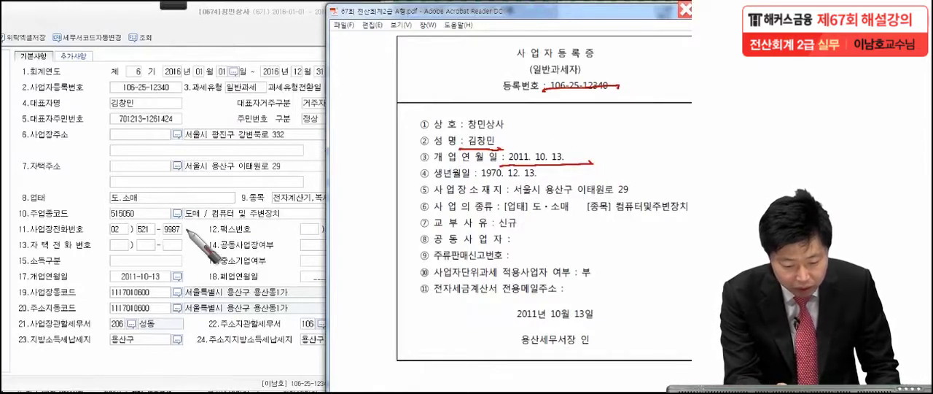
pyautogui.moveTo(169, 281); pyautogui.dragTo(174, 282)
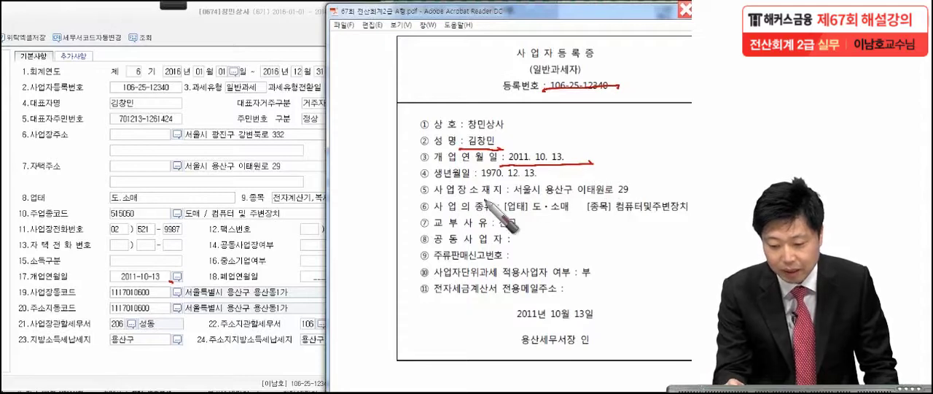
# Compare the business address on the certificate with the 사업장주소 entry, marking both in red and flagging the certificate line
pyautogui.moveTo(510, 203); pyautogui.dragTo(641, 199)
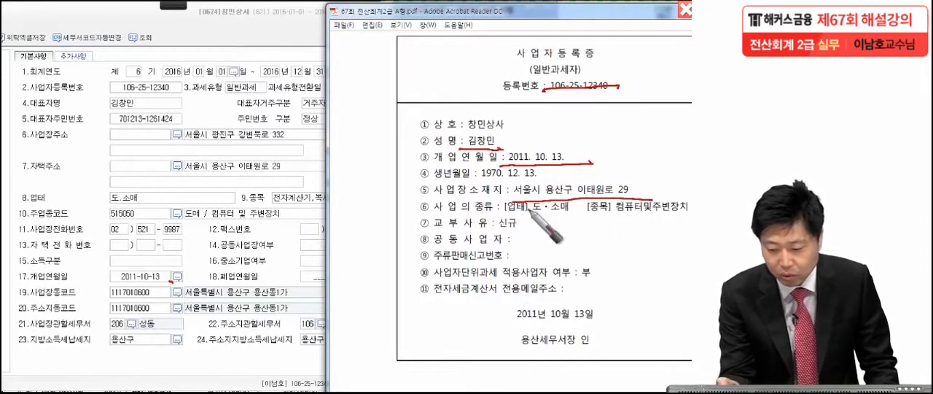
pyautogui.moveTo(26, 146); pyautogui.dragTo(84, 145)
pyautogui.moveTo(297, 136)
pyautogui.mouseDown()
pyautogui.moveTo(197, 120)
pyautogui.moveTo(258, 145)
pyautogui.mouseUp()
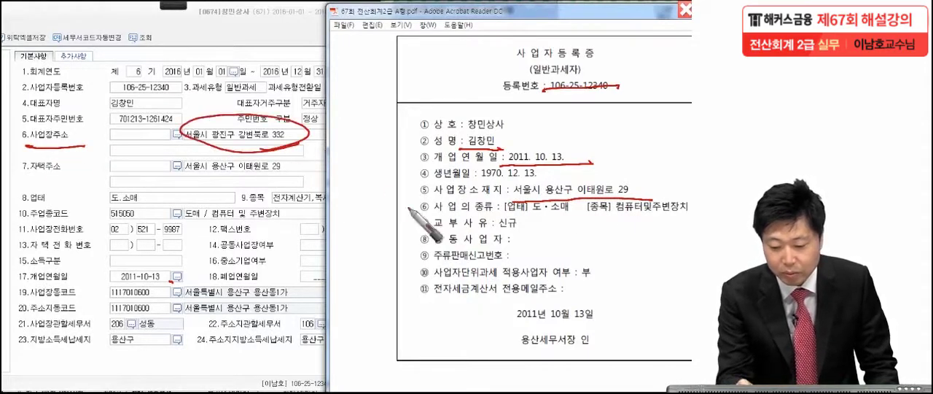
pyautogui.moveTo(412, 175)
pyautogui.mouseDown()
pyautogui.moveTo(647, 198)
pyautogui.moveTo(406, 177)
pyautogui.mouseUp()
pyautogui.moveTo(372, 165)
pyautogui.mouseDown()
pyautogui.moveTo(364, 186)
pyautogui.moveTo(382, 185)
pyautogui.mouseUp()
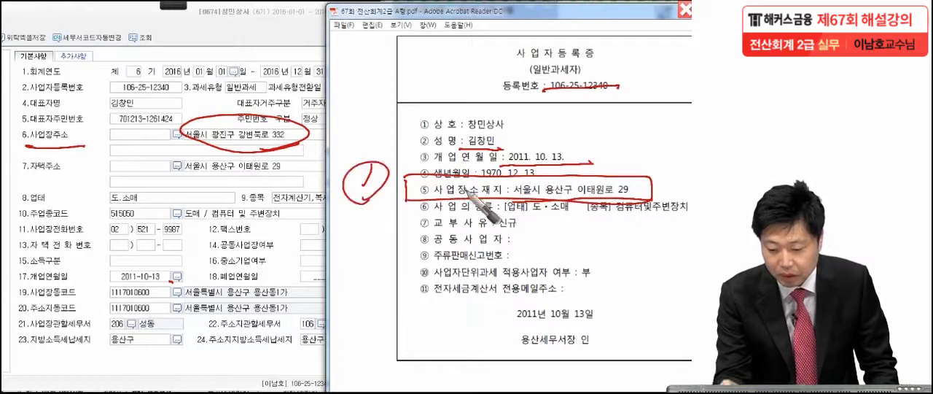
# Compare the business type, item (종목) and tax office on the certificate with the company record, marking them in red
pyautogui.moveTo(145, 205); pyautogui.dragTo(151, 205)
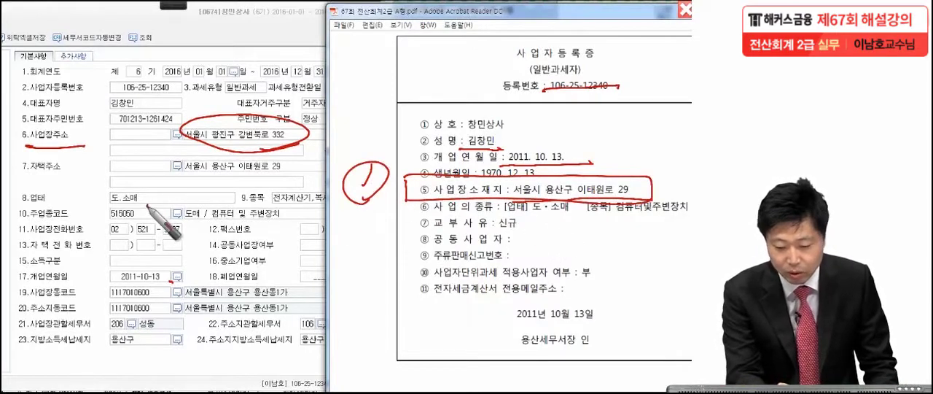
pyautogui.moveTo(616, 213); pyautogui.dragTo(685, 212)
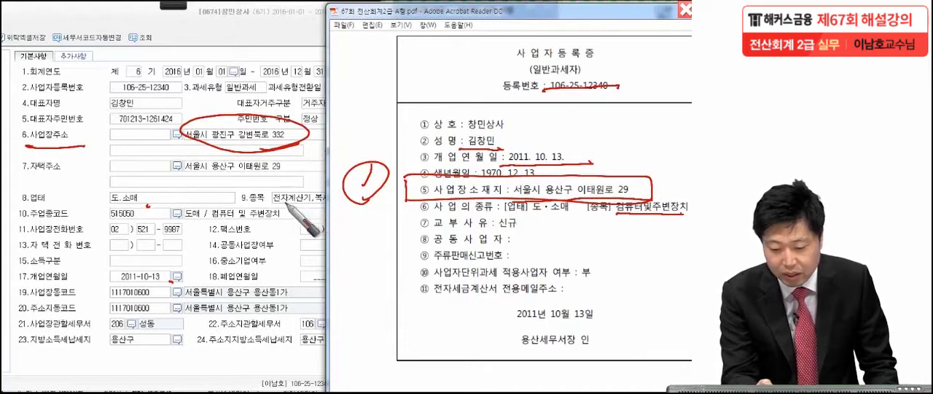
pyautogui.moveTo(276, 207); pyautogui.dragTo(326, 206)
pyautogui.moveTo(580, 204)
pyautogui.mouseDown()
pyautogui.moveTo(685, 198)
pyautogui.moveTo(576, 217)
pyautogui.moveTo(581, 204)
pyautogui.mouseUp()
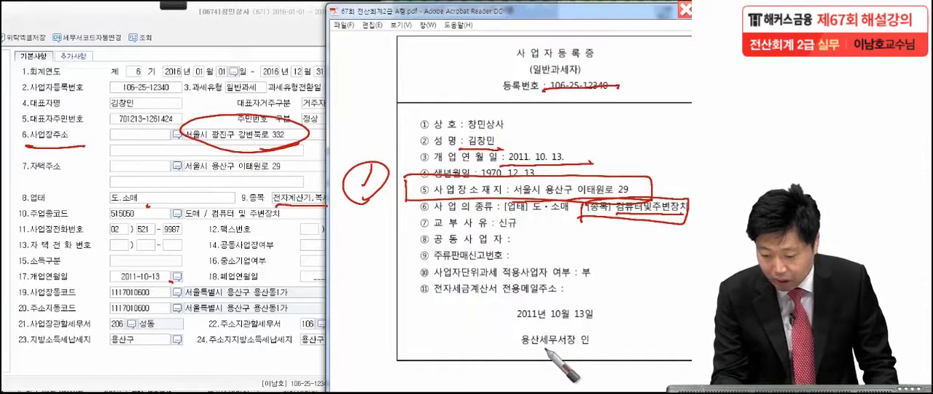
pyautogui.moveTo(546, 326)
pyautogui.mouseDown()
pyautogui.moveTo(552, 343)
pyautogui.moveTo(548, 325)
pyautogui.mouseUp()
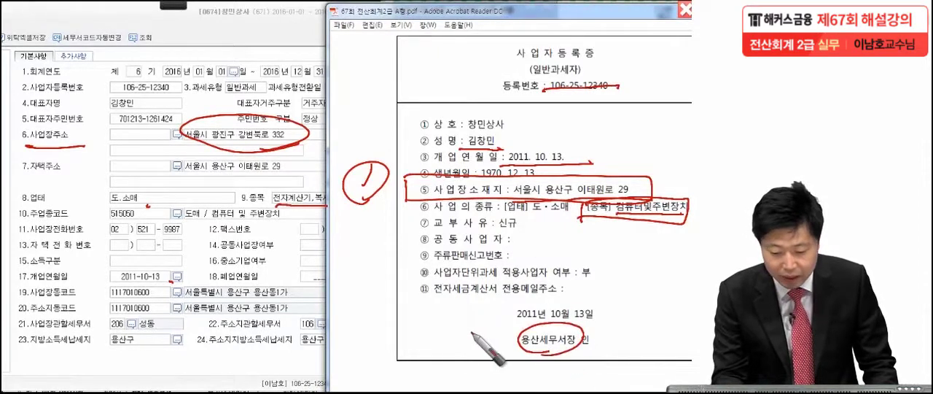
pyautogui.moveTo(153, 327); pyautogui.dragTo(156, 329)
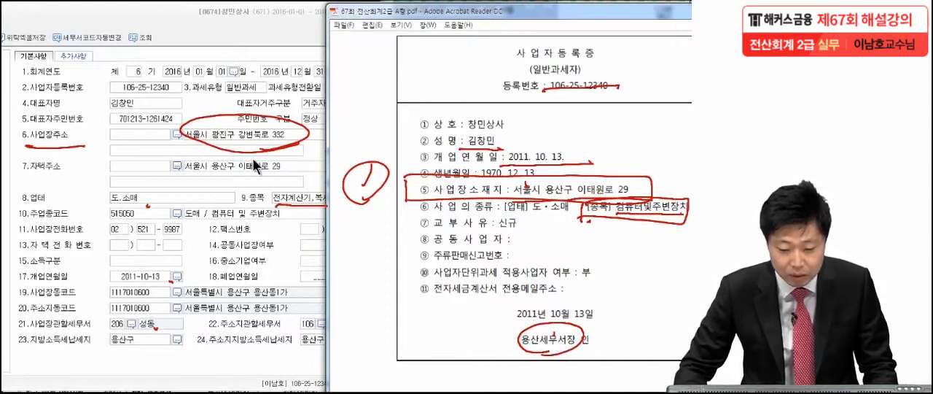
# Replace the business address (사업장주소) in the company record with the business location given on the certificate
pyautogui.click(234, 129)
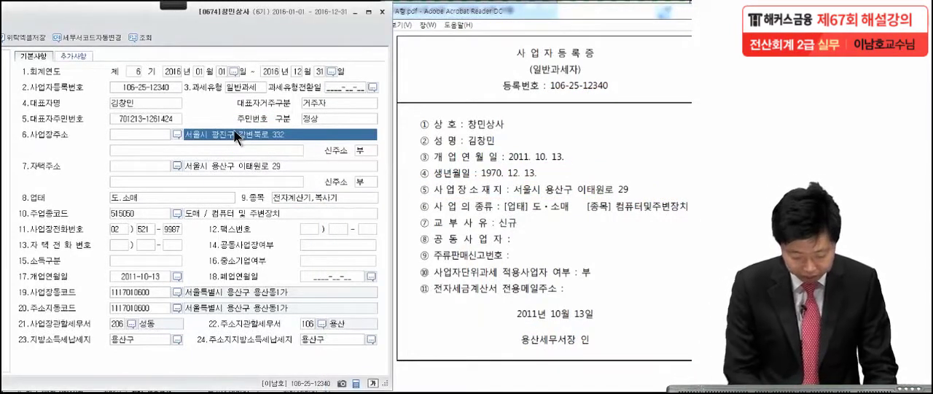
pyautogui.press('BackSpace')
pyautogui.write('서울시 용산구 이')
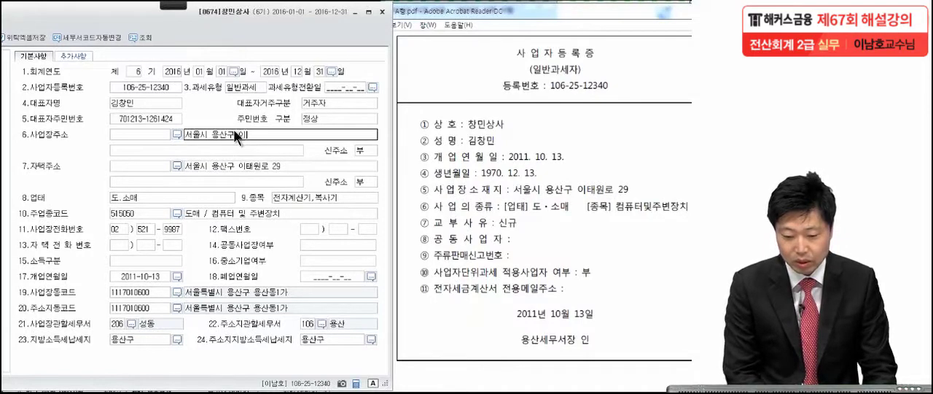
pyautogui.write('태원로 ')
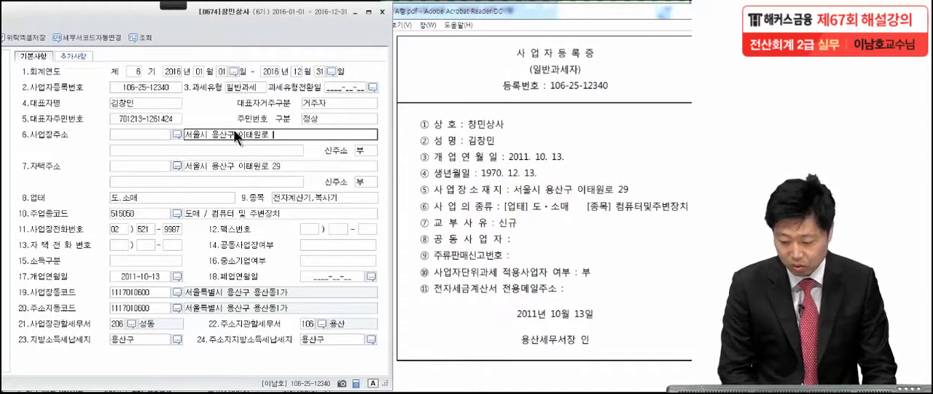
pyautogui.write('29')
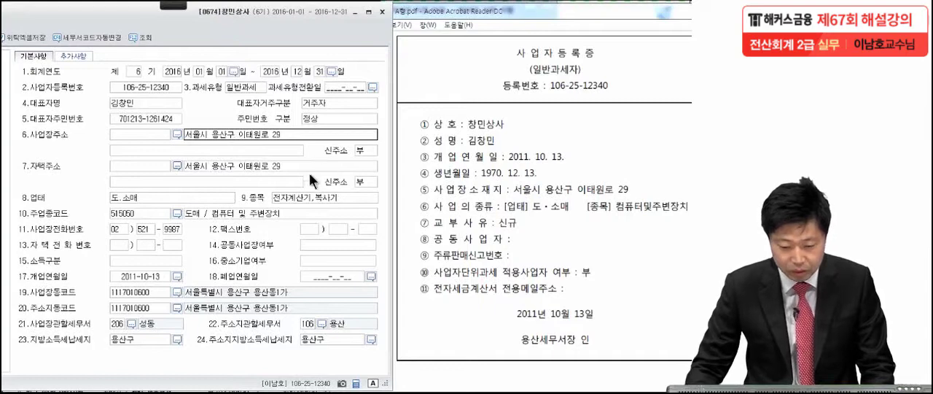
# Set the business item (종목) to 컴퓨터및주변장치
pyautogui.click(306, 198)
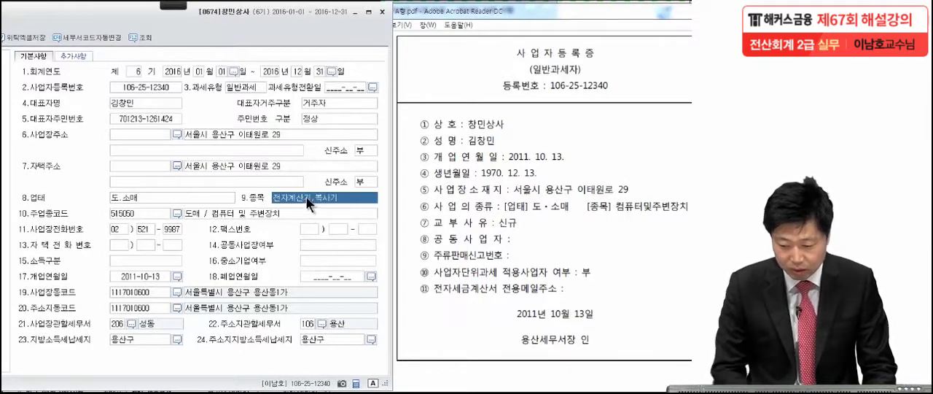
pyautogui.write('ㅋ')
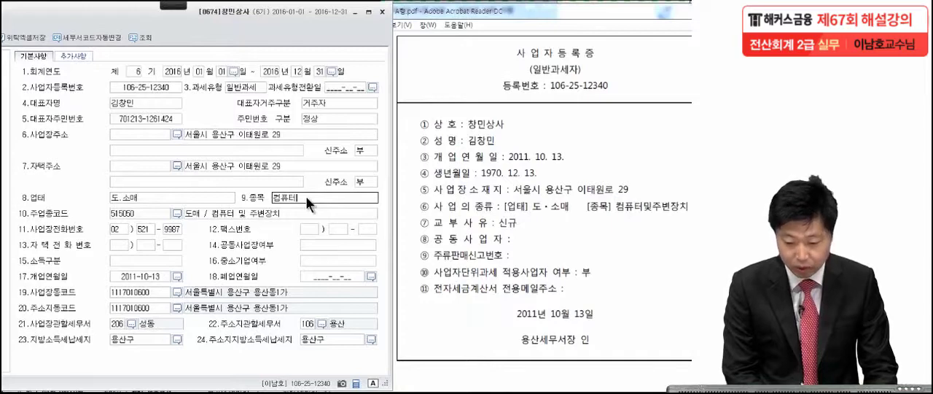
pyautogui.write('퓨터및주변장치')
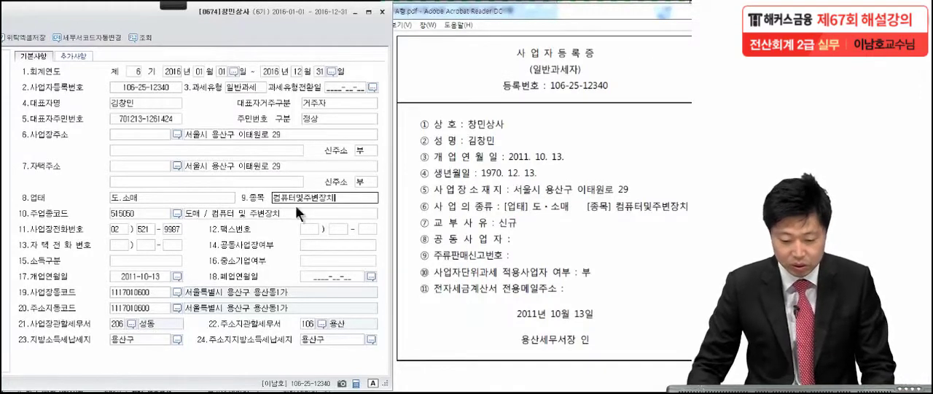
# Set the tax office for the business location (사업장관할세무서) to 106 용산 and close the company registration
pyautogui.click(130, 323)
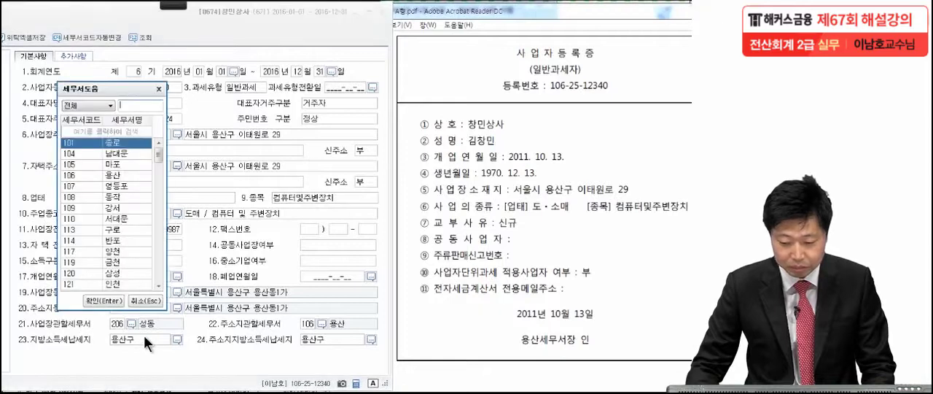
pyautogui.click(120, 176)
pyautogui.press('Return')
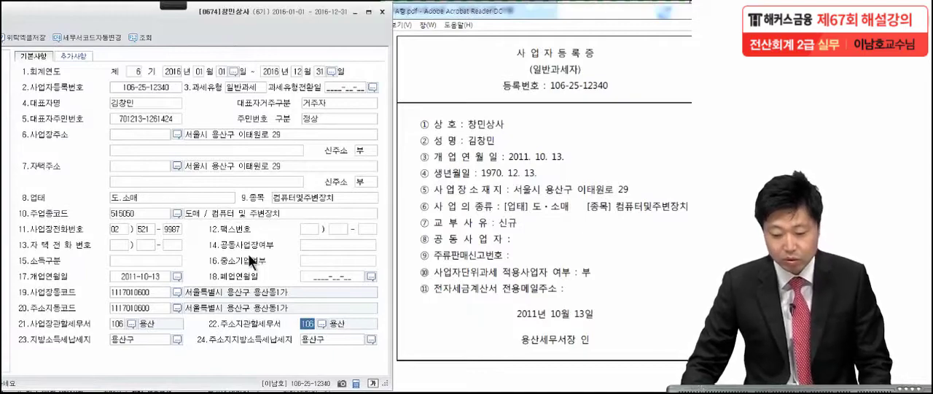
pyautogui.moveTo(286, 26); pyautogui.dragTo(443, 26)
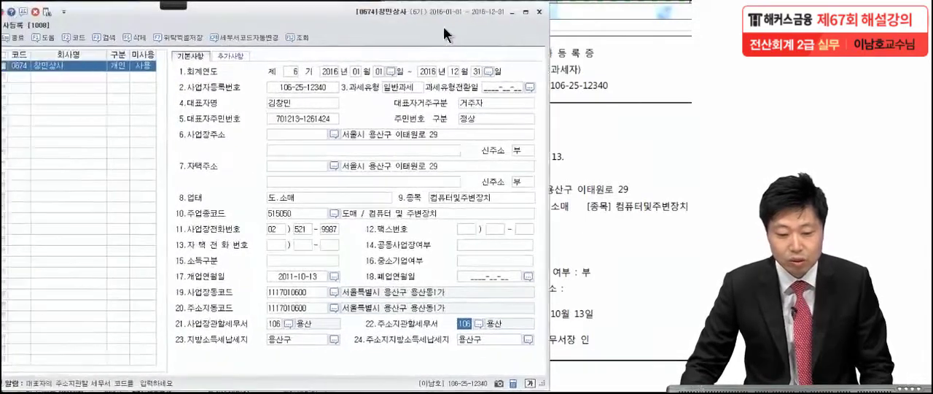
pyautogui.click(540, 12)
# Bring up Problem 2's balance sheet and open the prior-period balance sheet (전기분재무상태표) beside it
pyautogui.moveTo(515, 175); pyautogui.dragTo(504, 170)
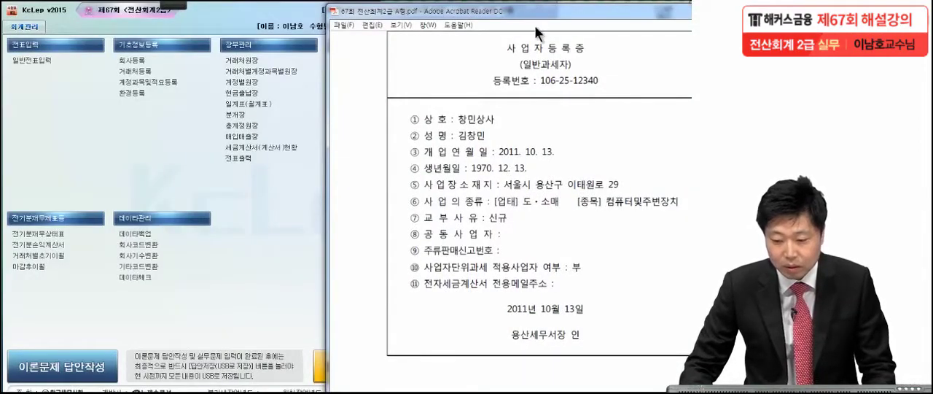
pyautogui.moveTo(534, 13); pyautogui.dragTo(445, 13)
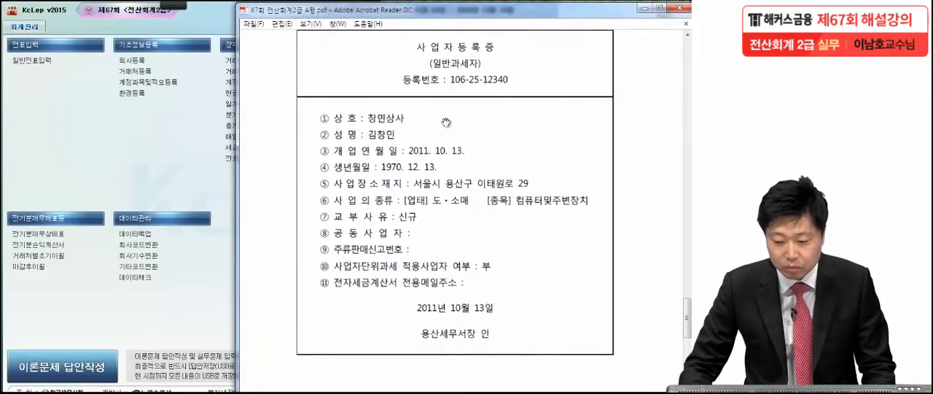
pyautogui.scroll(-12, 435, 138)
pyautogui.scroll(-1, 435, 226)
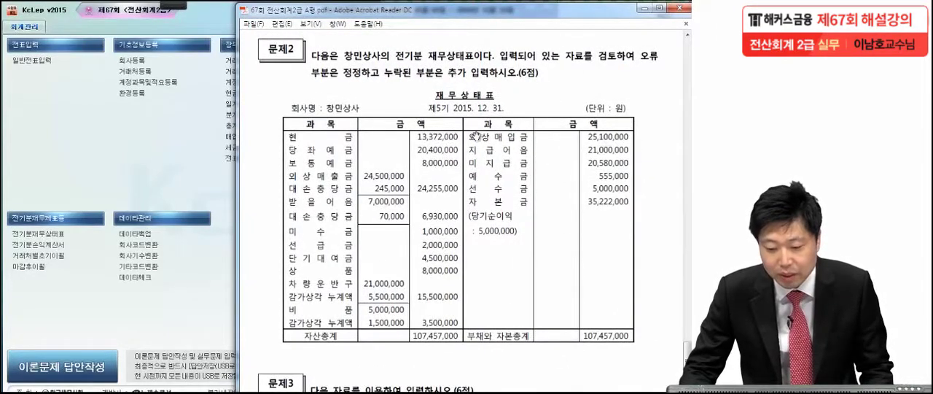
pyautogui.moveTo(482, 188); pyautogui.dragTo(484, 134)
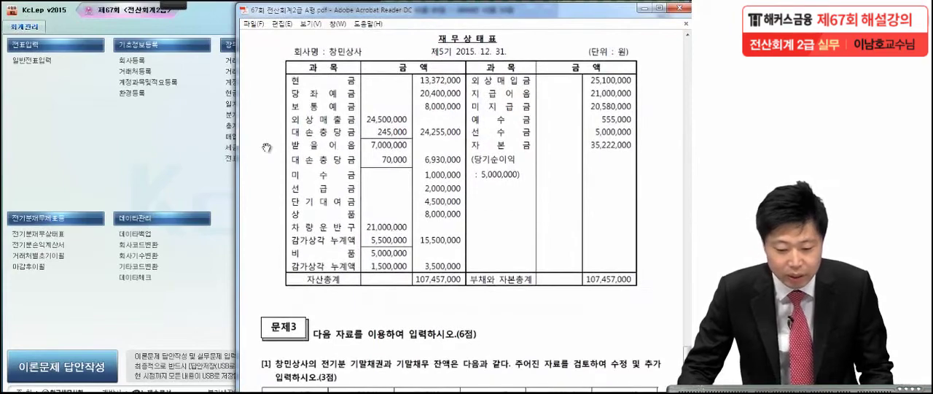
pyautogui.doubleClick(51, 234)
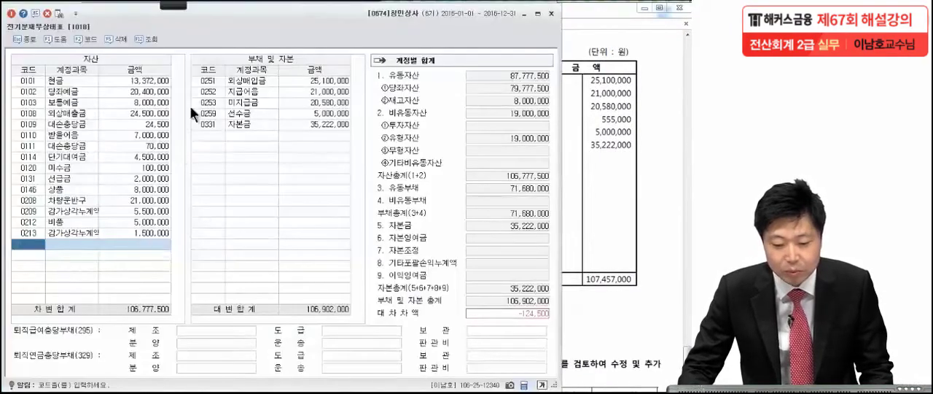
pyautogui.click(584, 54)
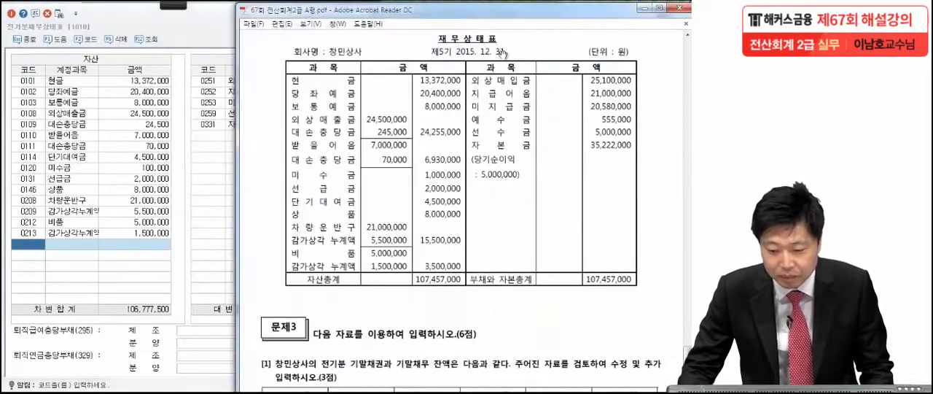
# Check each asset amount in the exam's balance sheet against the prior-period entries, marking the 대손충당금 and 미수금 rows
pyautogui.moveTo(182, 5)
pyautogui.click(45, 16)
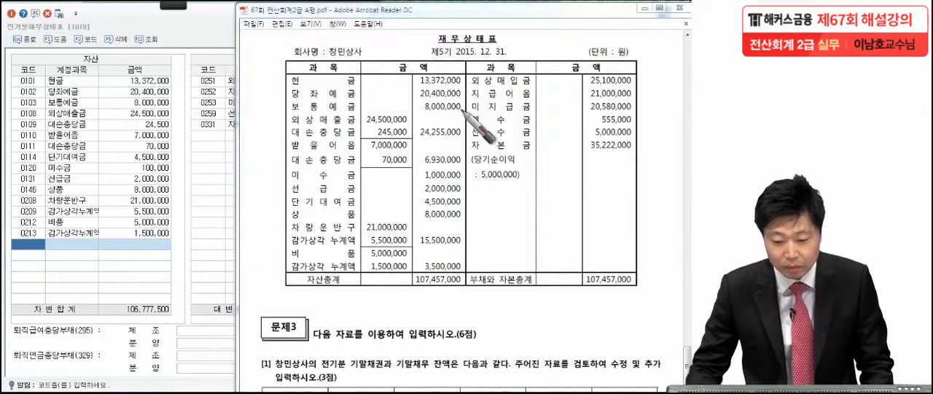
pyautogui.moveTo(463, 84); pyautogui.dragTo(464, 86)
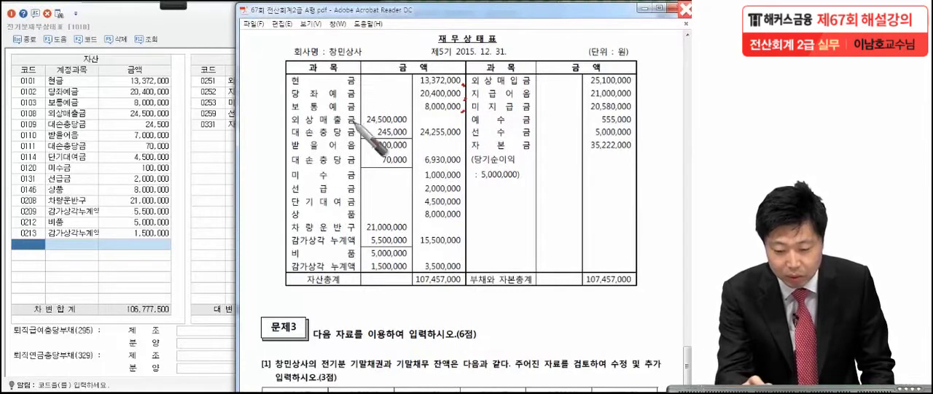
pyautogui.moveTo(290, 125); pyautogui.dragTo(292, 127)
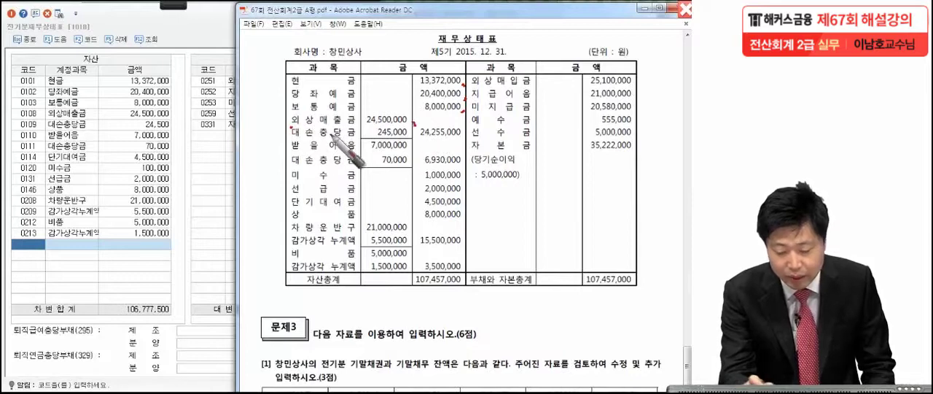
pyautogui.moveTo(415, 136)
pyautogui.mouseDown()
pyautogui.moveTo(284, 135)
pyautogui.moveTo(417, 129)
pyautogui.mouseUp()
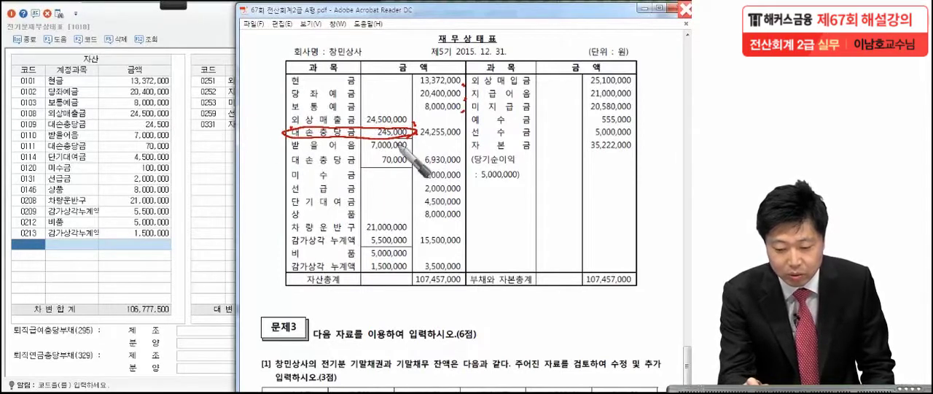
pyautogui.moveTo(402, 150); pyautogui.dragTo(402, 153)
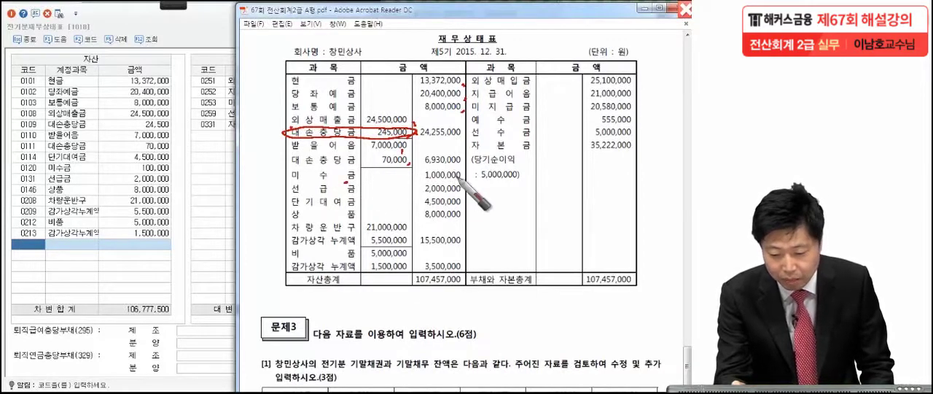
pyautogui.moveTo(470, 178)
pyautogui.mouseDown()
pyautogui.moveTo(377, 191)
pyautogui.moveTo(279, 175)
pyautogui.moveTo(467, 175)
pyautogui.mouseUp()
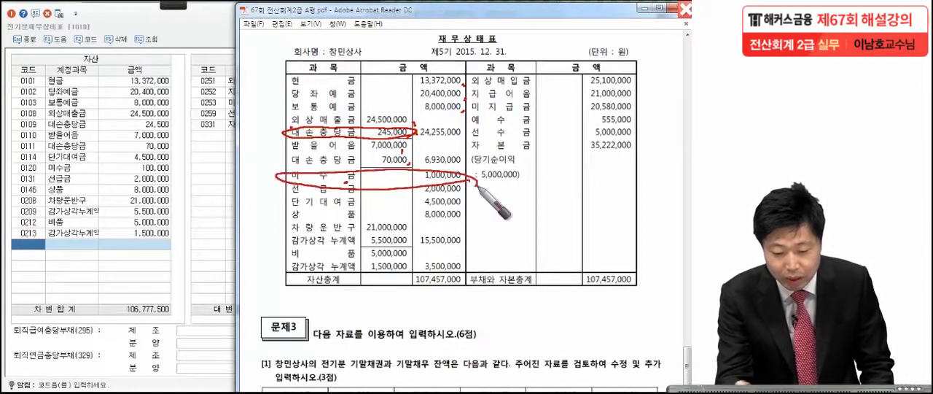
pyautogui.click(171, 172)
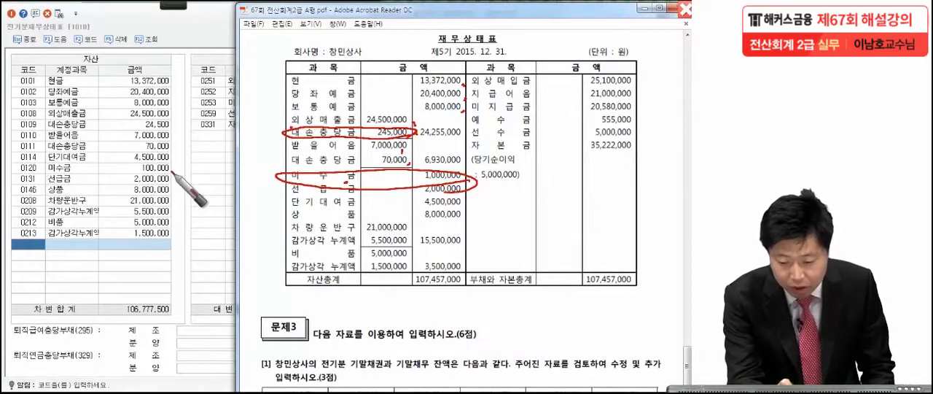
pyautogui.click(445, 218)
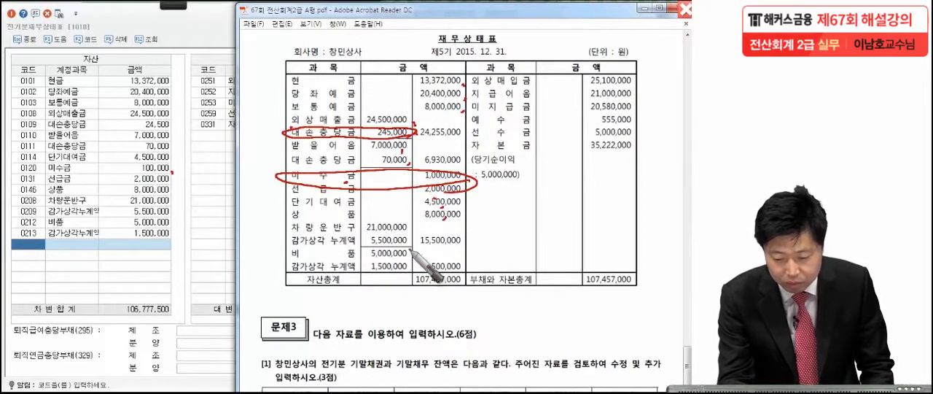
pyautogui.click(400, 230)
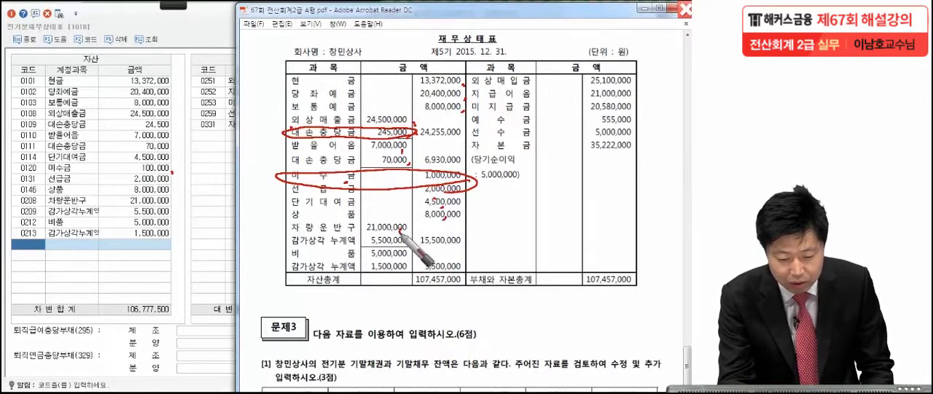
pyautogui.click(406, 243)
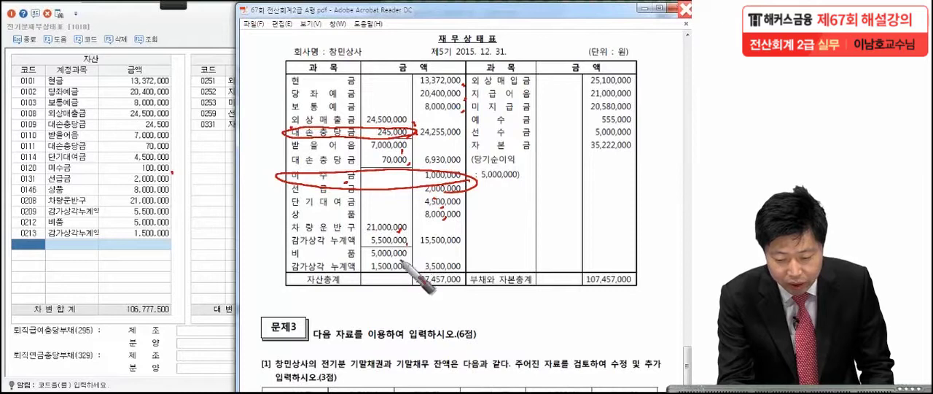
pyautogui.click(409, 257)
pyautogui.click(407, 271)
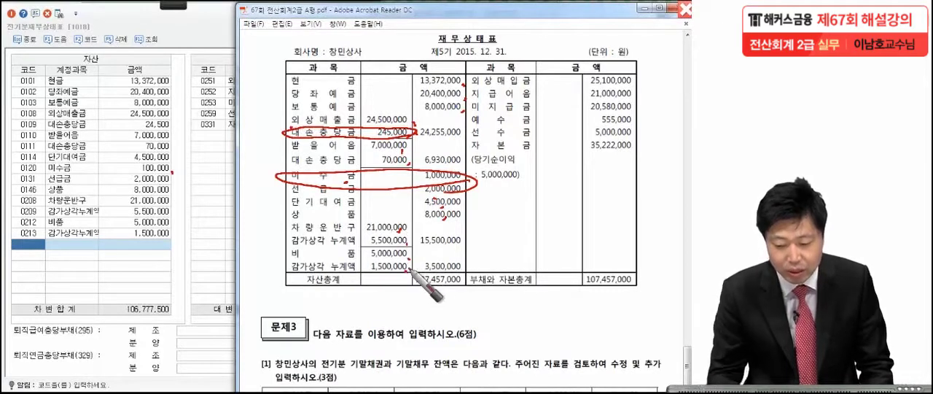
pyautogui.moveTo(251, 121); pyautogui.dragTo(280, 109)
pyautogui.moveTo(246, 165); pyautogui.dragTo(275, 152)
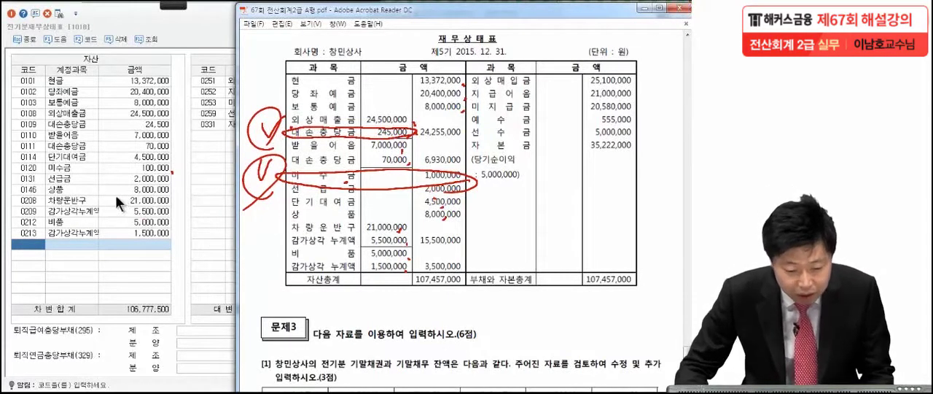
pyautogui.press('Escape')
# Set the amount of 대손충당금 (0109) under 외상매출금 to 245,000
pyautogui.click(161, 125)
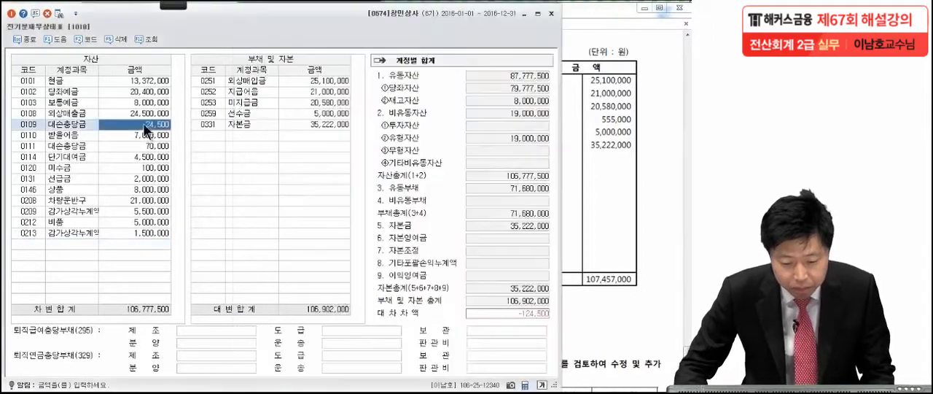
pyautogui.press('BackSpace')
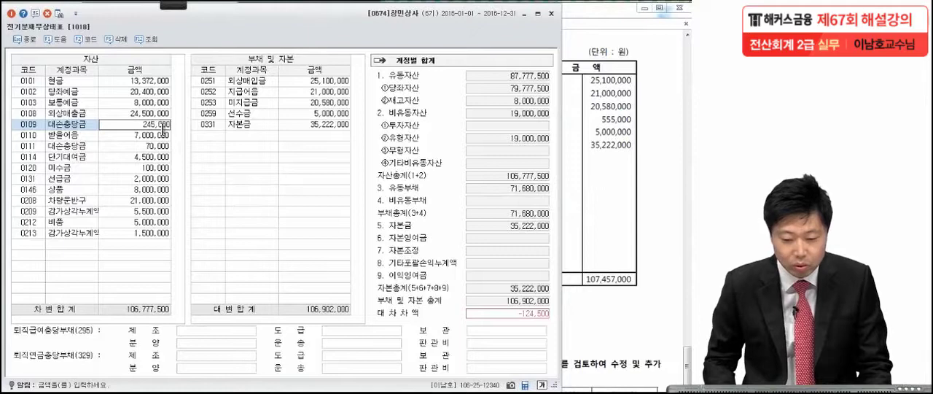
pyautogui.write('245000')
pyautogui.press('Return')
# Check the exam's asset figures again and set the amount of 미수금 (0120) to 1,000,000
pyautogui.click(576, 203)
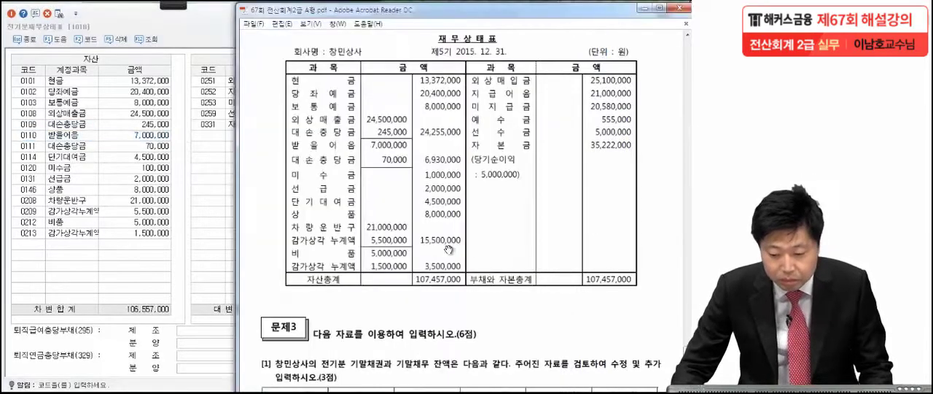
pyautogui.click(152, 170)
pyautogui.press('BackSpace')
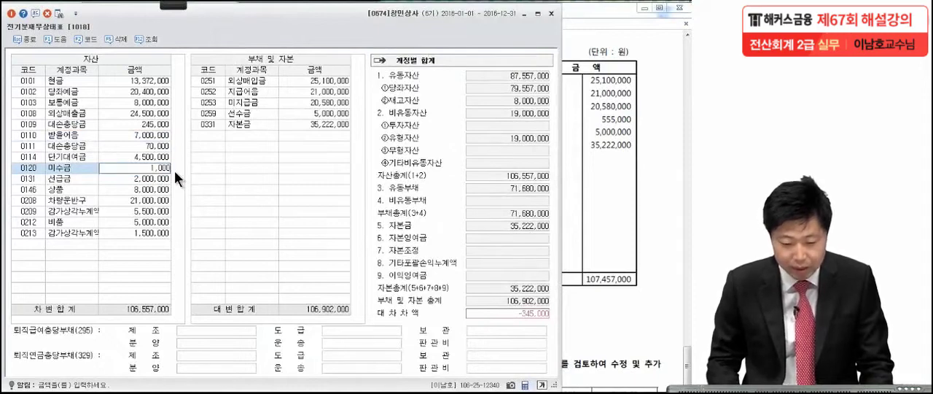
pyautogui.press('Return')
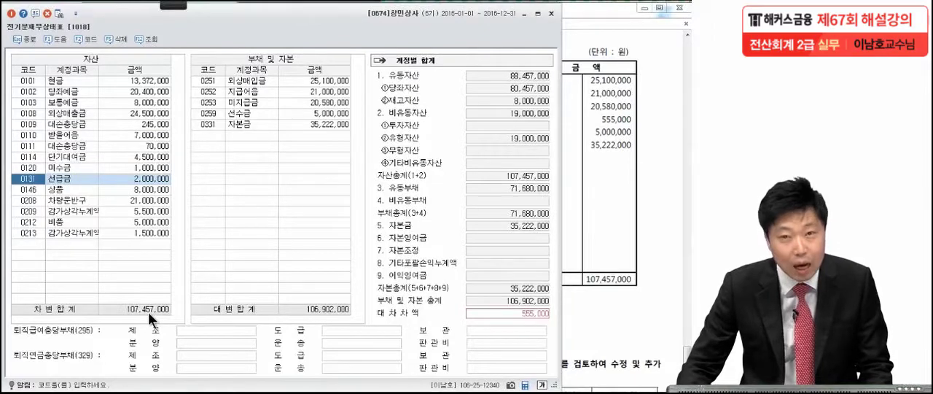
# Compare the liabilities and capital (부채 및 자본) entries with the corresponding side of the exam's balance sheet
pyautogui.click(561, 208)
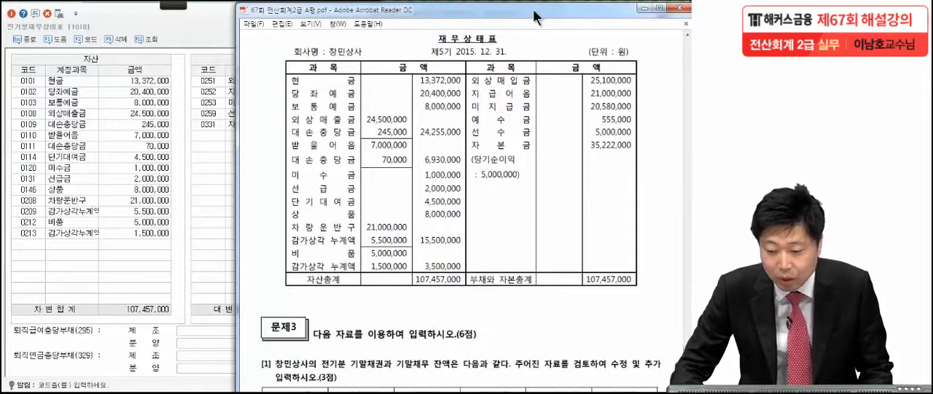
pyautogui.moveTo(536, 16); pyautogui.dragTo(583, 18)
pyautogui.moveTo(606, 16); pyautogui.dragTo(589, 16)
pyautogui.click(245, 114)
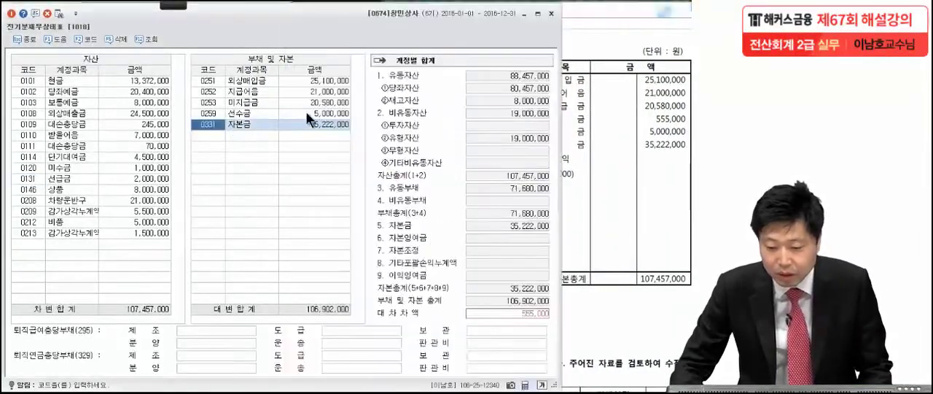
pyautogui.click(331, 83)
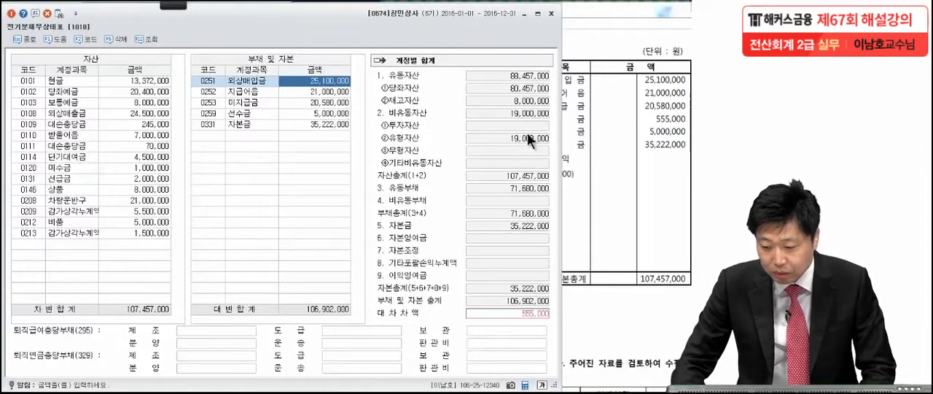
pyautogui.click(612, 132)
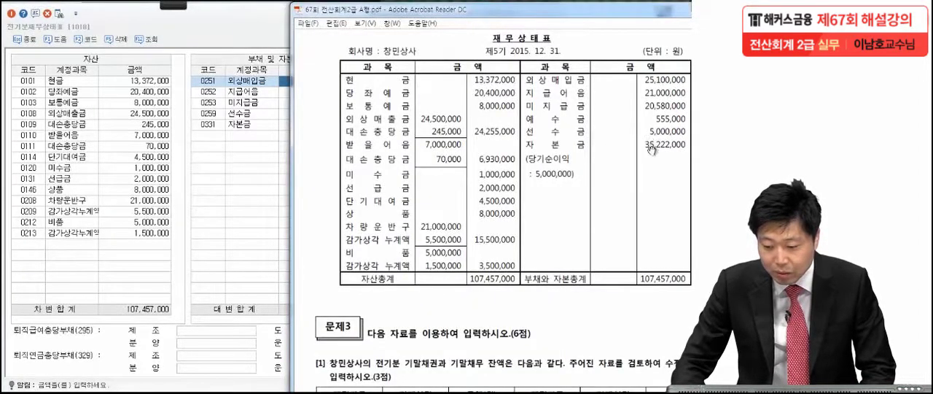
pyautogui.click(258, 167)
pyautogui.click(660, 156)
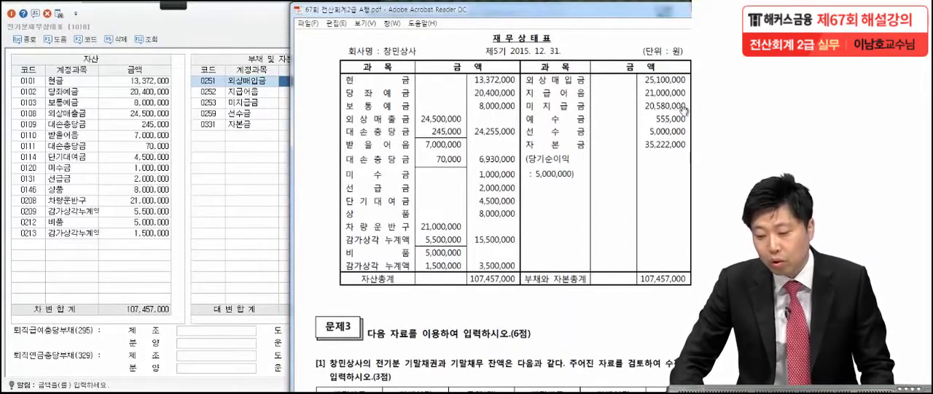
# Add the account 0254 예수금 to the liabilities and capital with an amount of 555,000 and check both side totals
pyautogui.click(218, 135)
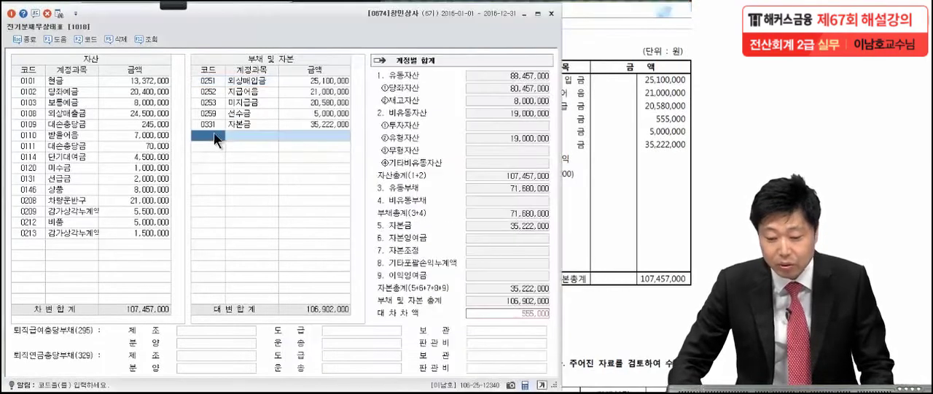
pyautogui.press('F2')
pyautogui.write('예수금')
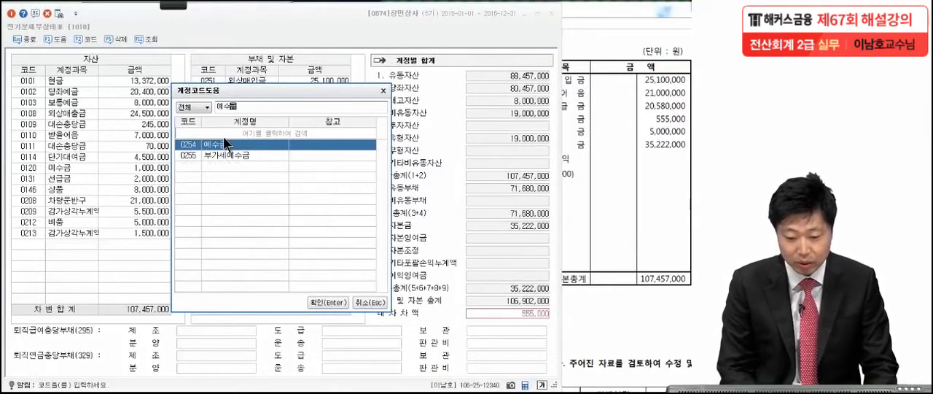
pyautogui.doubleClick(225, 143)
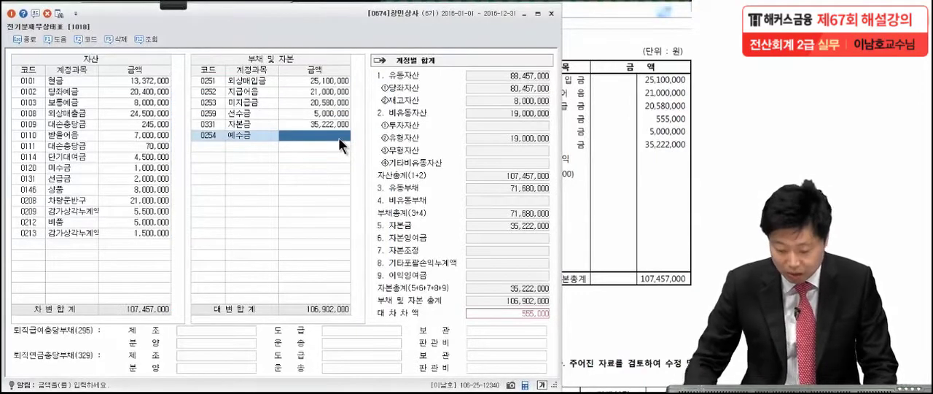
pyautogui.write('5550000')
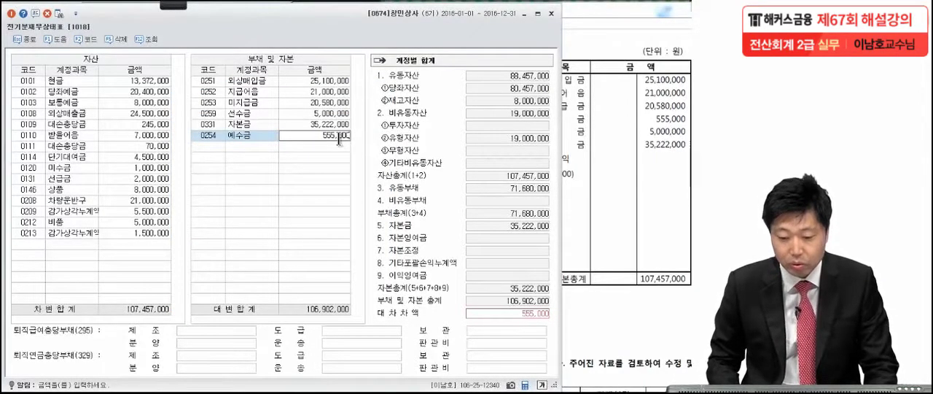
pyautogui.press('Return')
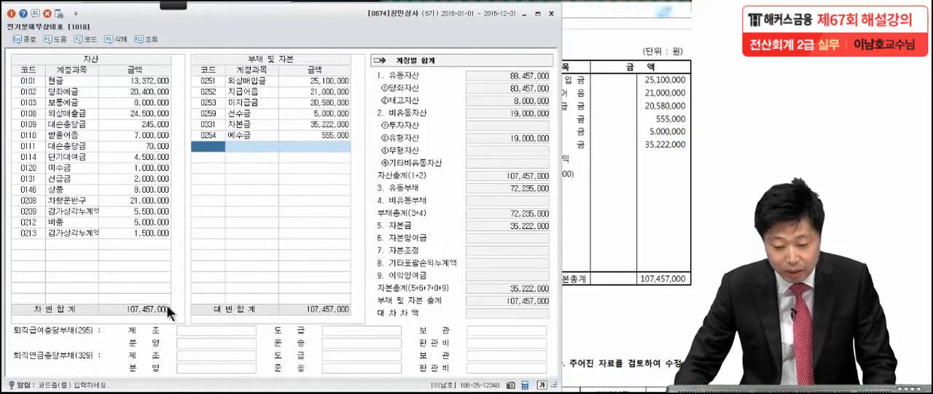
pyautogui.click(132, 312)
pyautogui.click(340, 306)
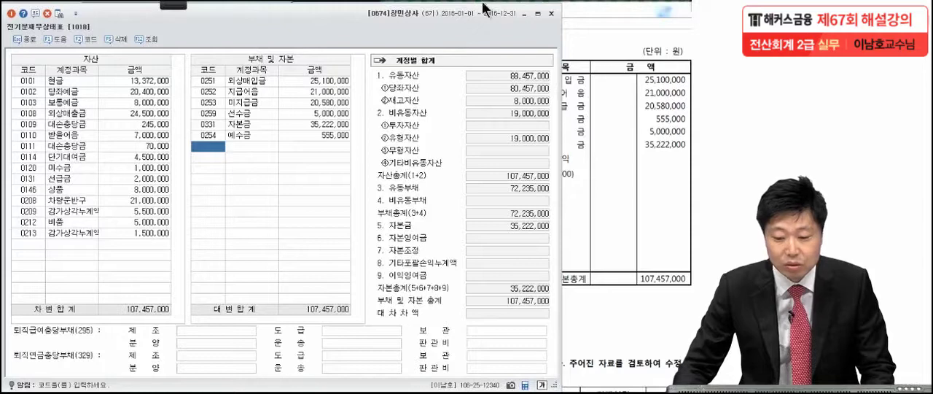
# Close the prior-period balance sheet and bring up Problem 3's table of prior-period receivable and payable balances
pyautogui.click(552, 14)
pyautogui.moveTo(562, 15); pyautogui.dragTo(524, 15)
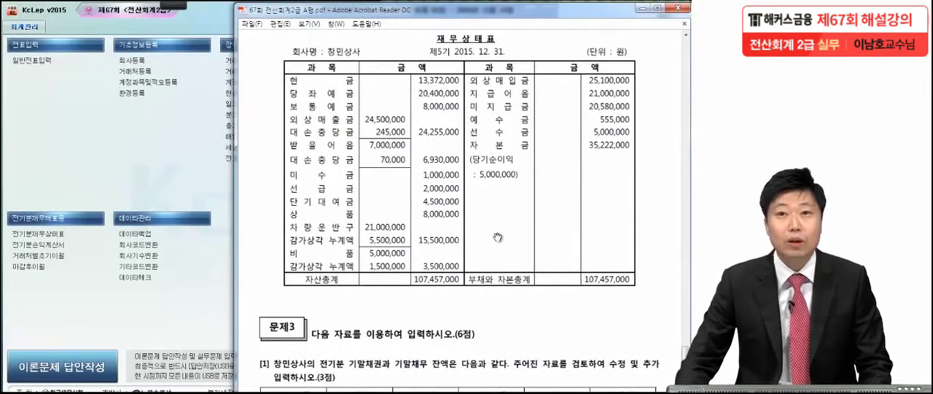
pyautogui.scroll(-8, 498, 241)
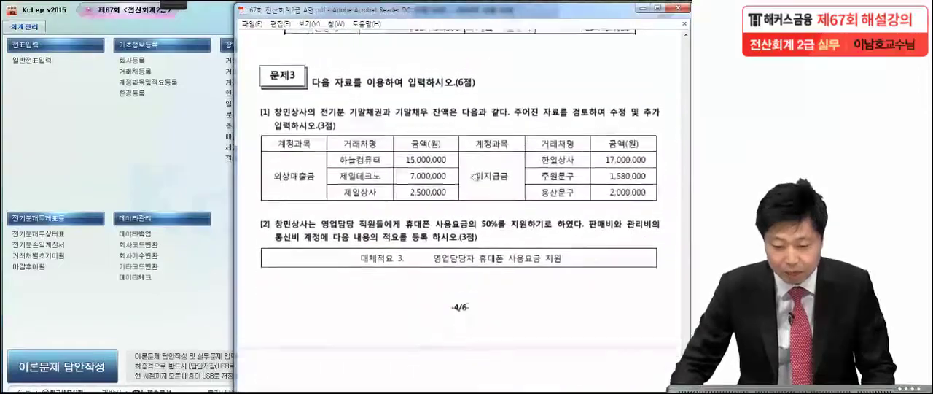
pyautogui.scroll(-1, 475, 148)
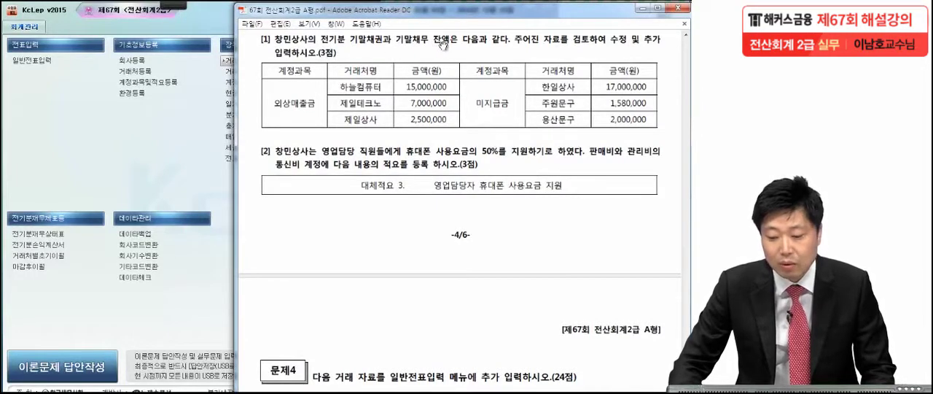
# Open the opening balances by business partner (거래처별초기이월) at full size and select 외상매출금 to compare it with Problem 3
pyautogui.click(67, 257)
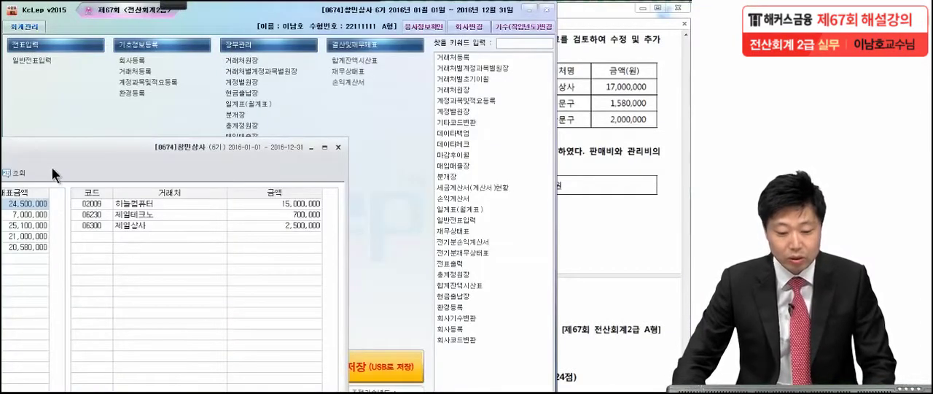
pyautogui.doubleClick(210, 144)
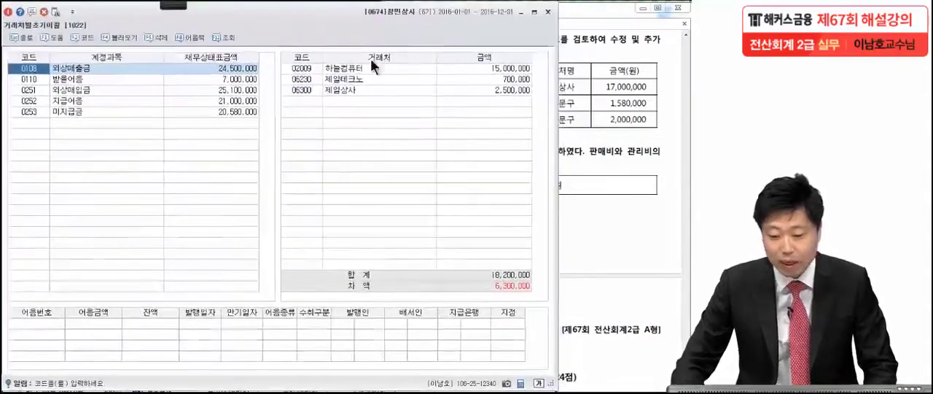
pyautogui.click(566, 108)
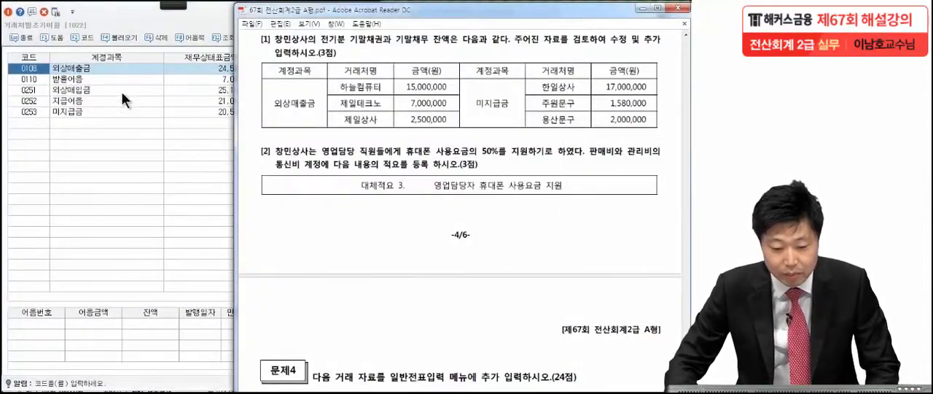
pyautogui.click(86, 65)
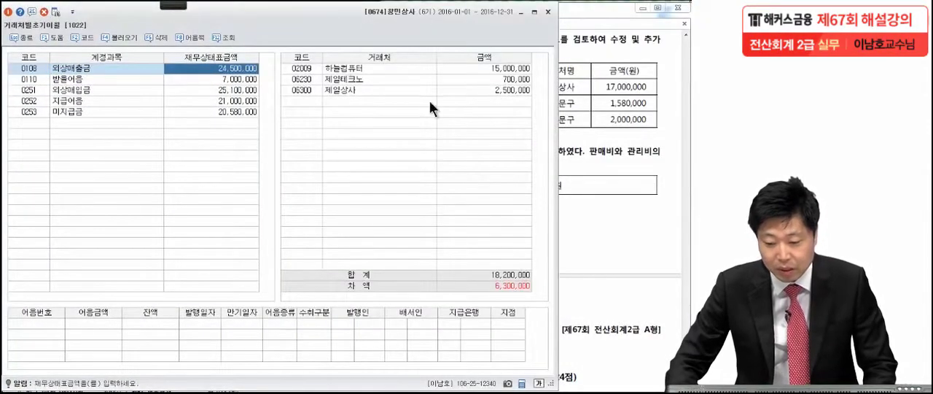
# Place the opening balances and the exam PDF side by side to compare the 외상매출금 partner amounts
pyautogui.hotkey('alt', 'Tab')
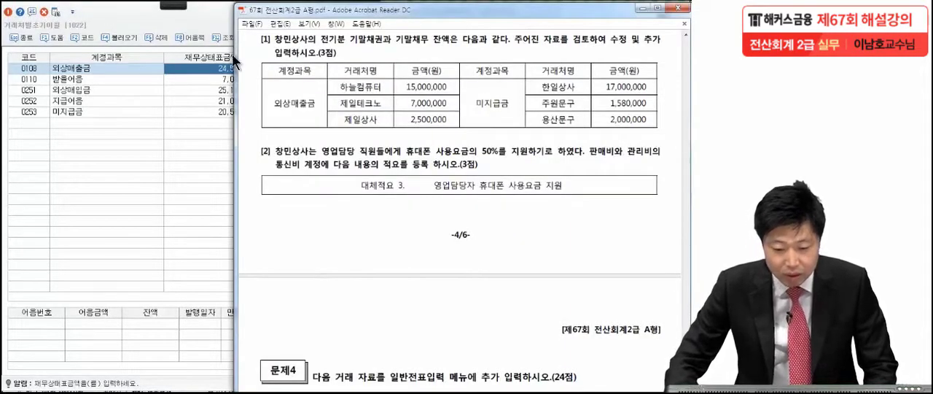
pyautogui.moveTo(382, 13); pyautogui.dragTo(554, 13)
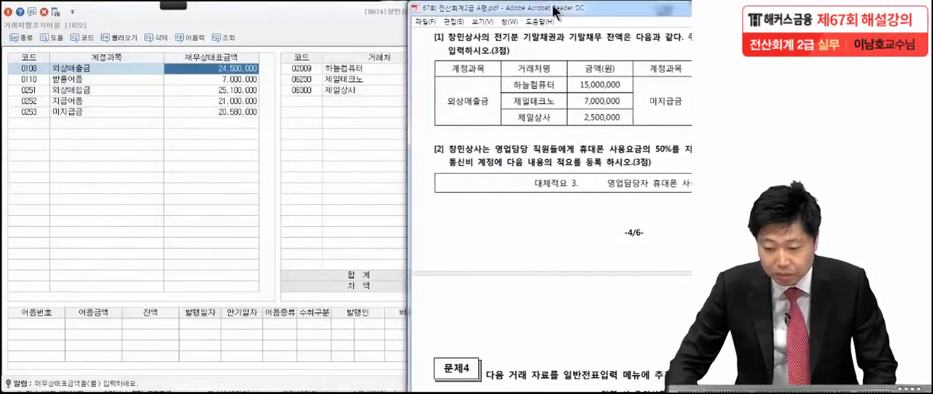
pyautogui.click(320, 25)
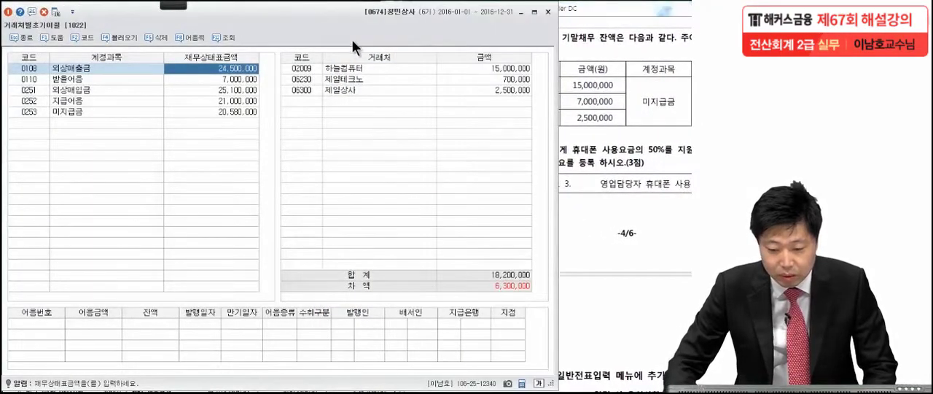
pyautogui.moveTo(348, 41); pyautogui.dragTo(89, 43)
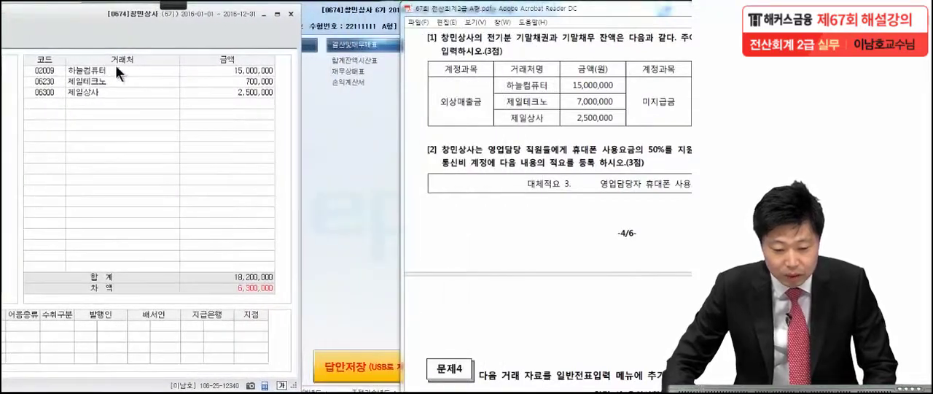
# Set the 외상매출금 opening balance of 제일테크노 to 7,000,000 and check it against the total and difference
pyautogui.click(251, 72)
pyautogui.click(250, 81)
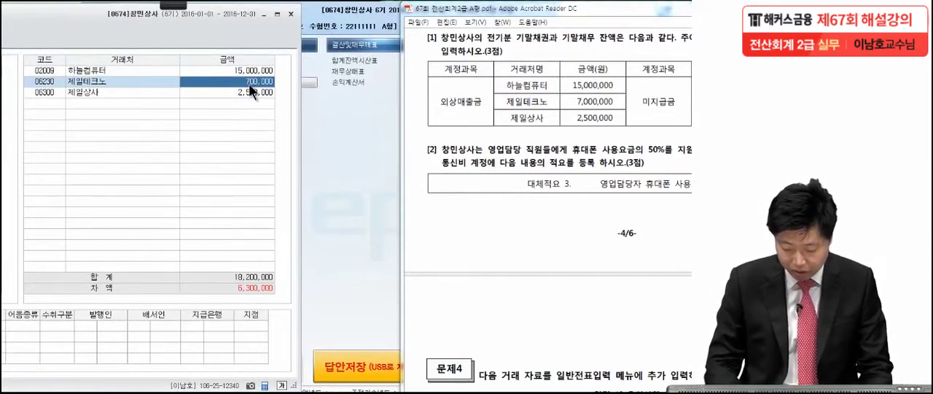
pyautogui.write('7,000,000')
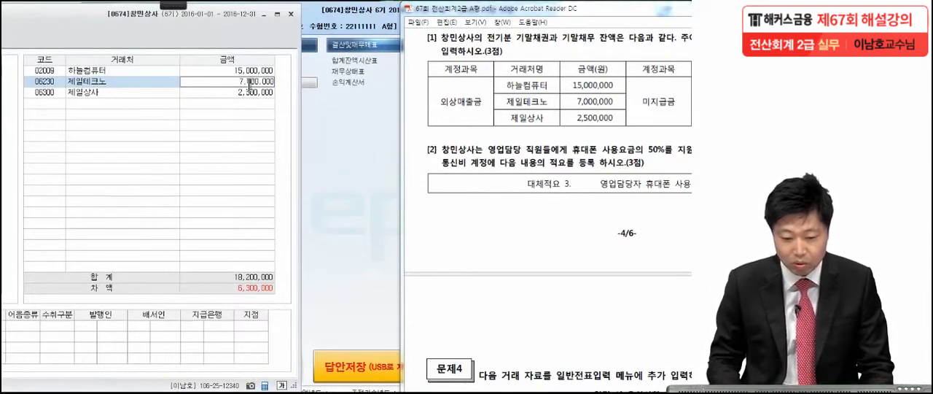
pyautogui.press('Return')
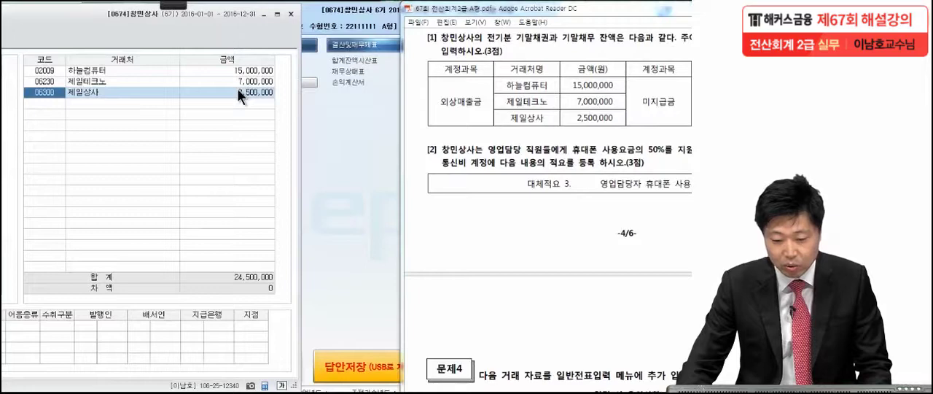
pyautogui.click(239, 91)
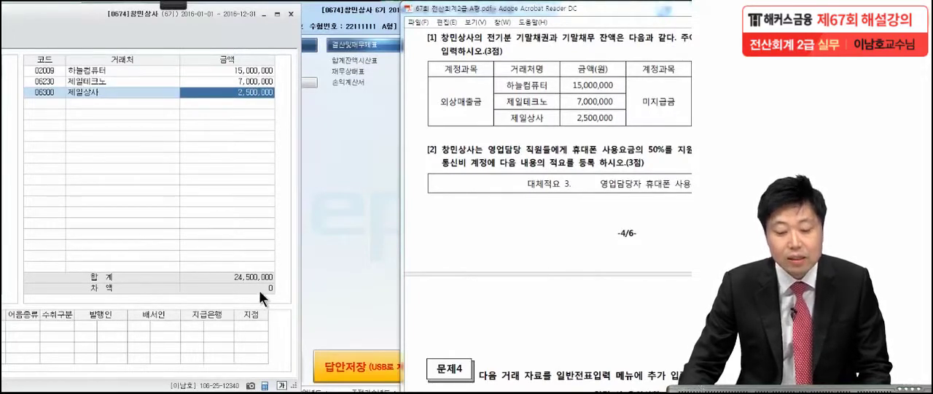
# Select 미지급금 in the opening balances and compare its partner amounts with the exam's table
pyautogui.moveTo(564, 11); pyautogui.dragTo(390, 13)
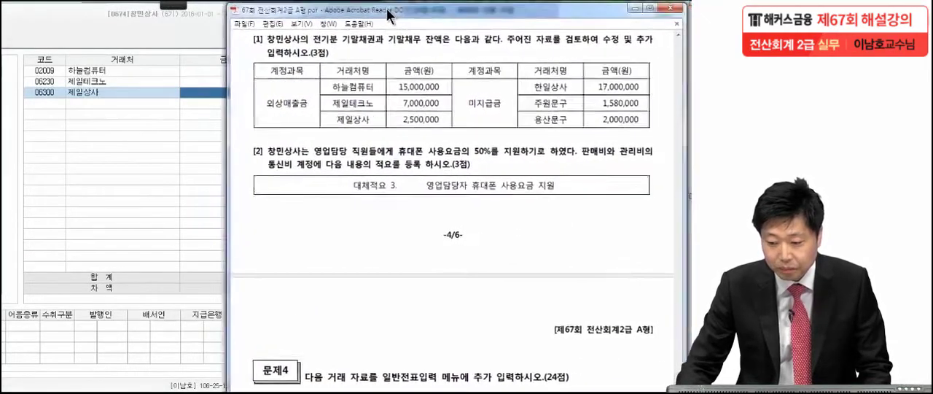
pyautogui.moveTo(100, 22)
pyautogui.mouseDown()
pyautogui.moveTo(363, 13)
pyautogui.moveTo(370, 22)
pyautogui.moveTo(104, 26)
pyautogui.mouseUp()
pyautogui.click(108, 114)
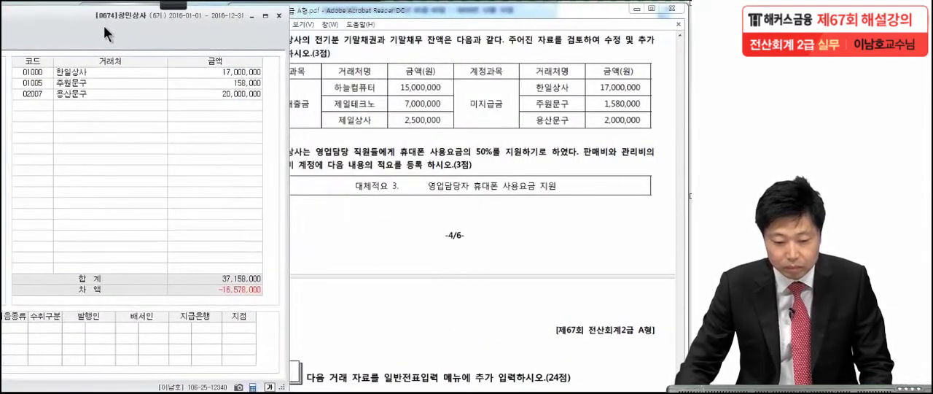
pyautogui.click(213, 69)
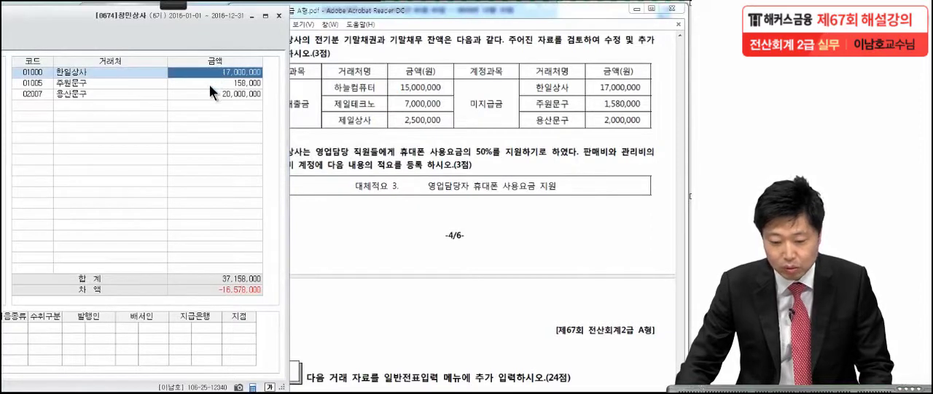
# Set the 미지급금 opening balances of 주원문구 to 1,580,000 and 용산문구 to 2,000,000
pyautogui.click(210, 84)
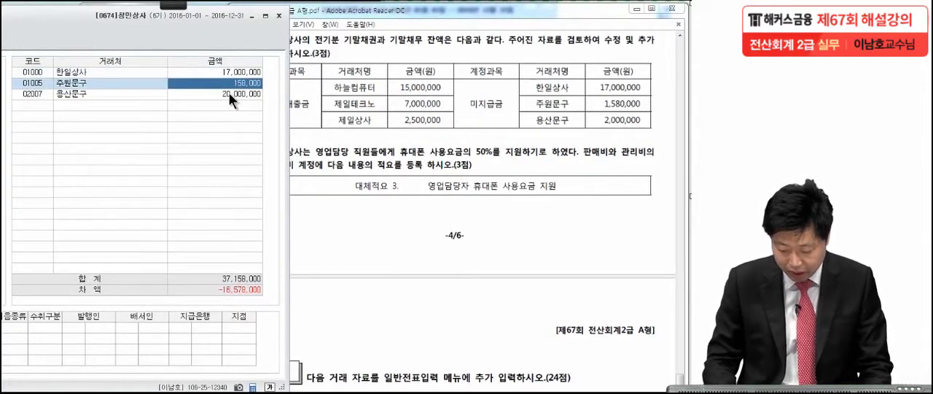
pyautogui.write('1,580,')
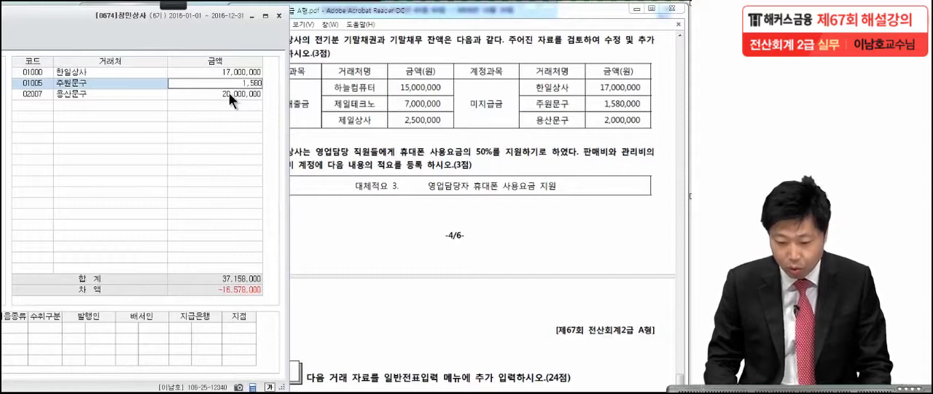
pyautogui.write('000')
pyautogui.press('Return')
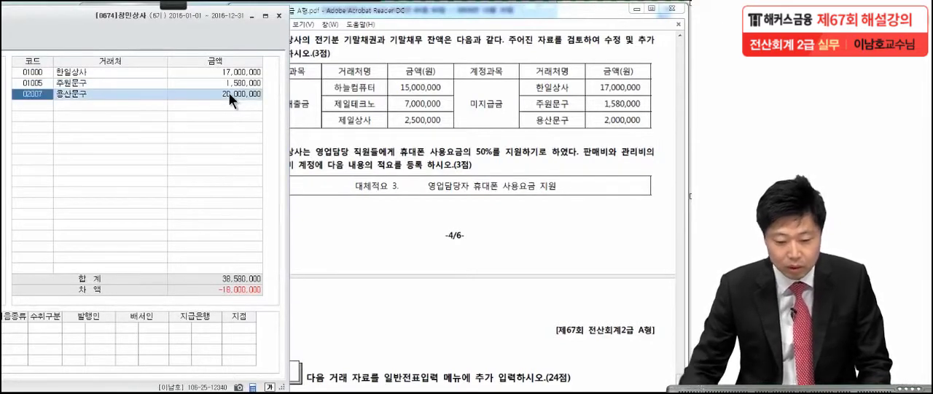
pyautogui.click(231, 99)
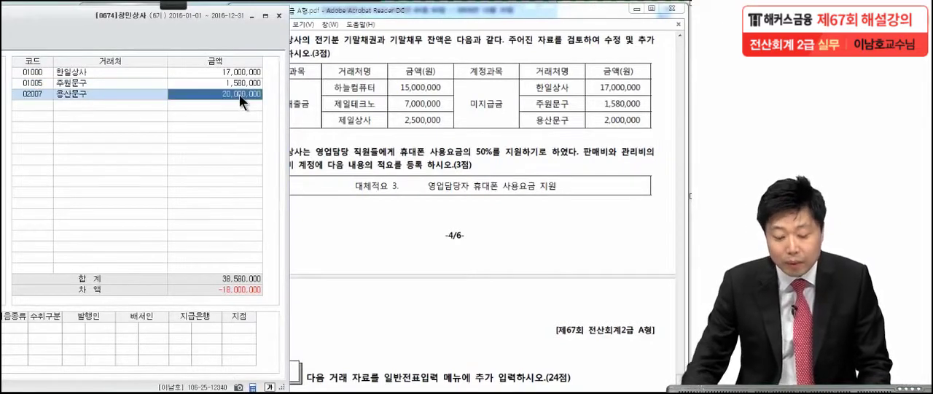
pyautogui.write('2,000')
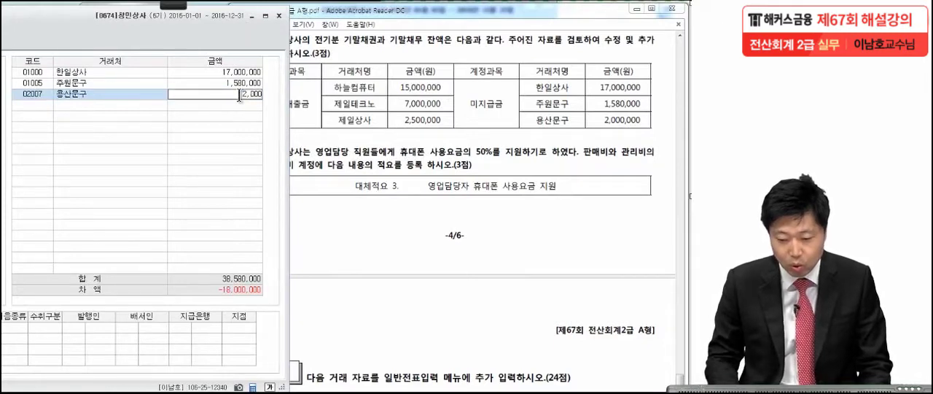
pyautogui.write(',000')
pyautogui.press('Return')
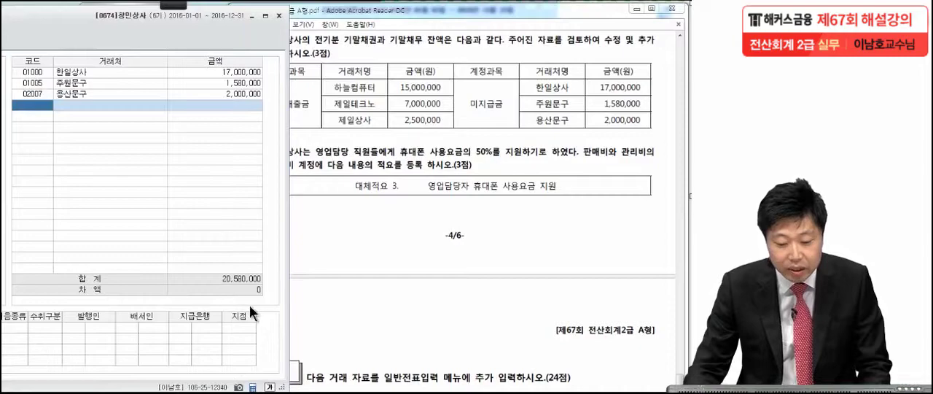
# Close the opening balances by business partner and bring up item [2] of Problem 3 in the exam PDF
pyautogui.moveTo(175, 26); pyautogui.dragTo(446, 26)
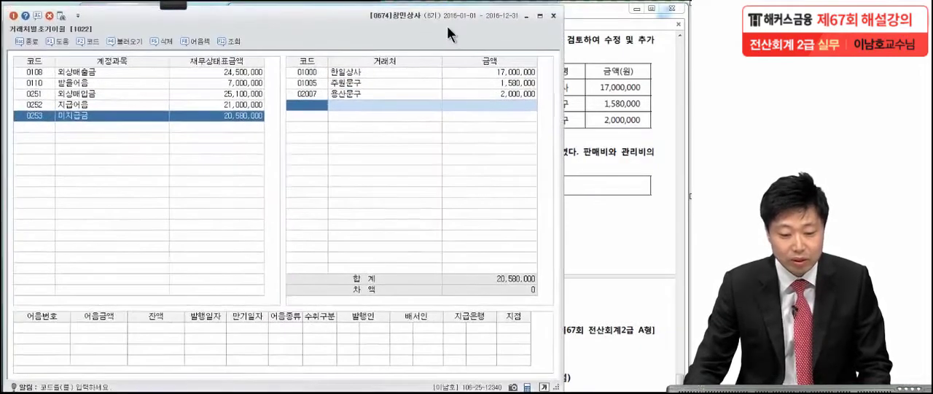
pyautogui.click(553, 16)
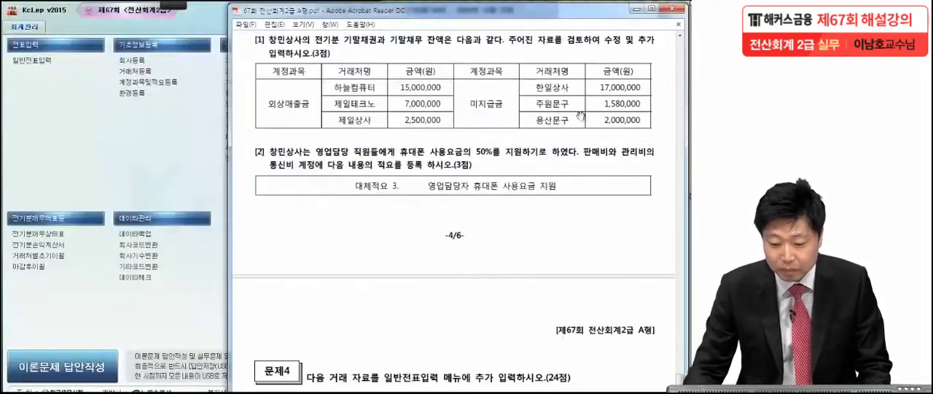
pyautogui.moveTo(541, 234); pyautogui.dragTo(543, 132)
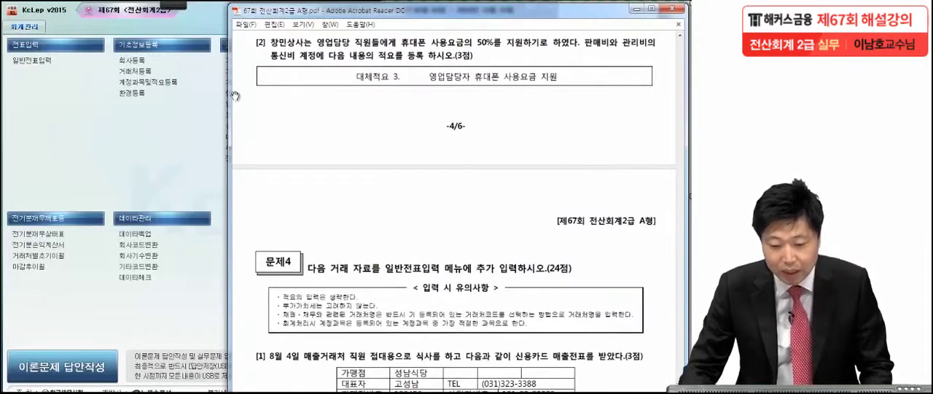
# Mark 판매비와 관리비, the 통신비 account and 대체적요 3 in exam item [2], and clear the marks
pyautogui.click(173, 5)
pyautogui.click(18, 16)
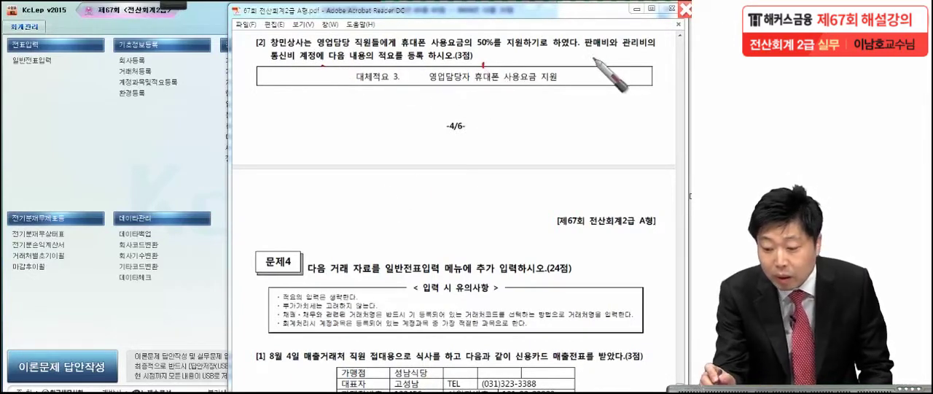
pyautogui.moveTo(581, 48); pyautogui.dragTo(654, 43)
pyautogui.moveTo(323, 52)
pyautogui.mouseDown()
pyautogui.moveTo(282, 60)
pyautogui.moveTo(283, 78)
pyautogui.mouseUp()
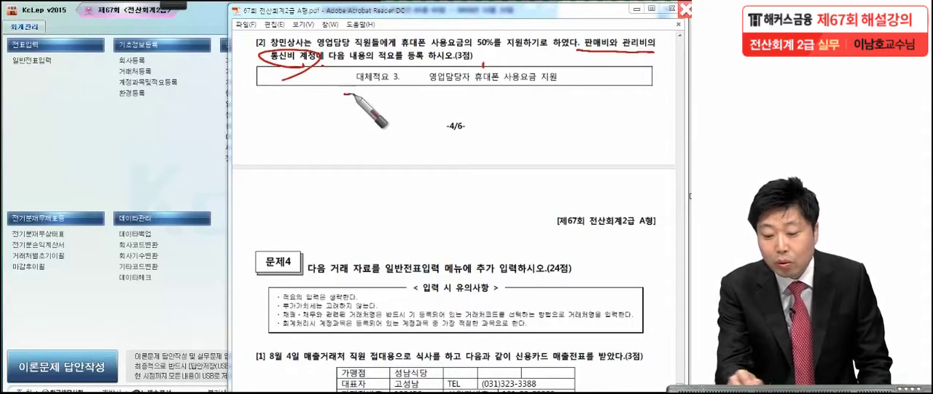
pyautogui.moveTo(345, 94); pyautogui.dragTo(567, 85)
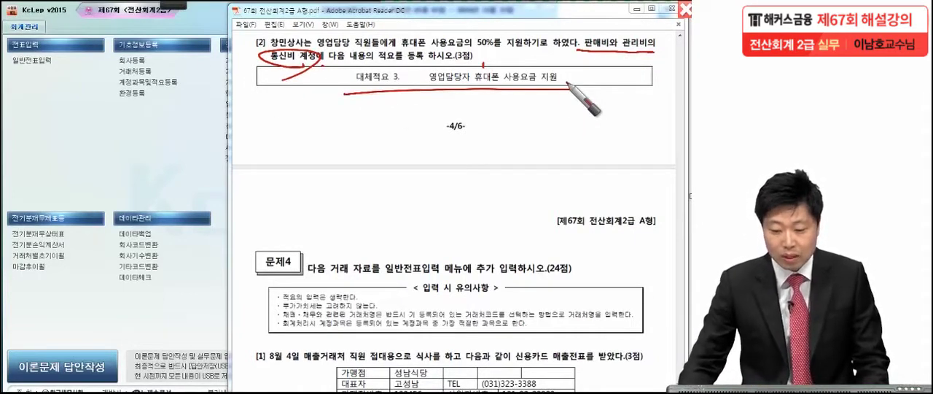
pyautogui.press('Escape')
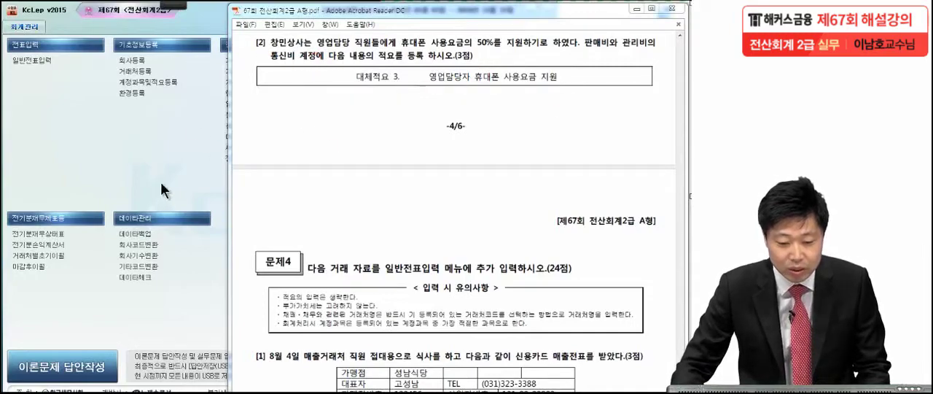
# Open 계정과목및적요등록 and select the account 0814 통신비 in the 판매관리비 group
pyautogui.click(149, 82)
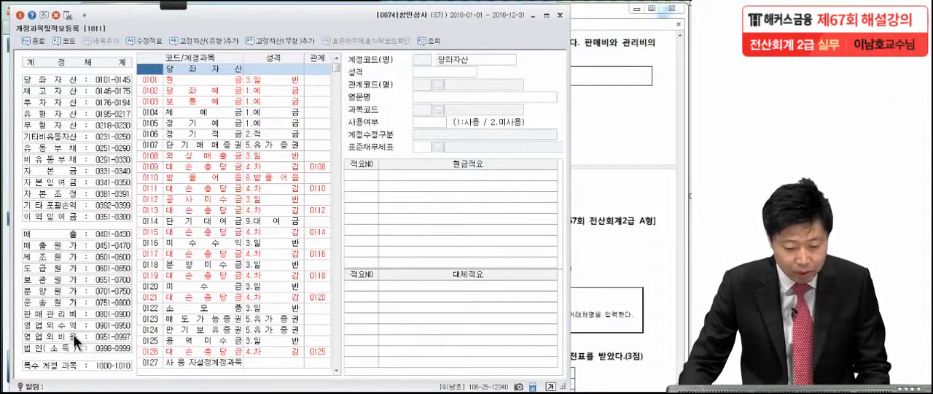
pyautogui.click(61, 314)
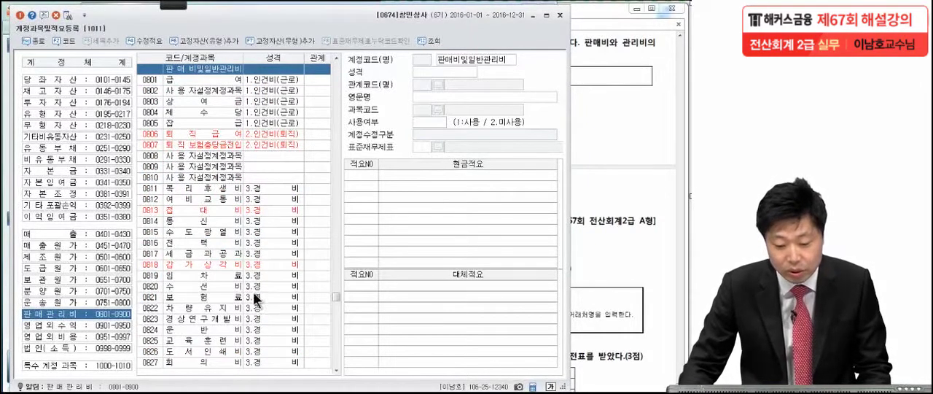
pyautogui.click(622, 164)
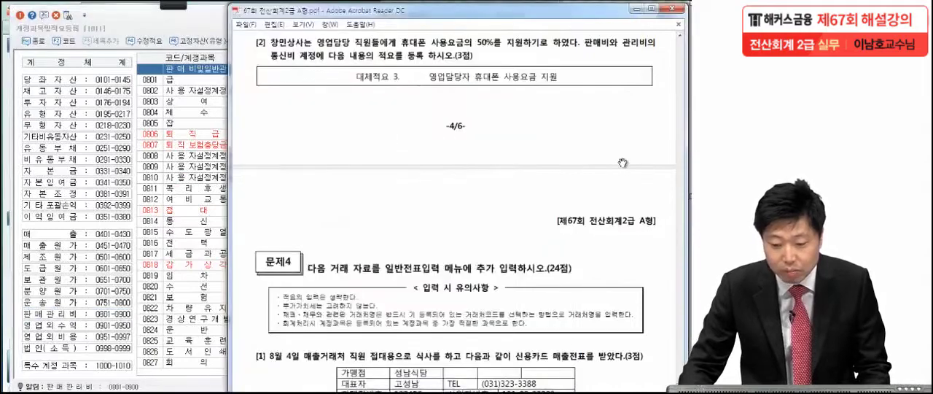
pyautogui.click(196, 220)
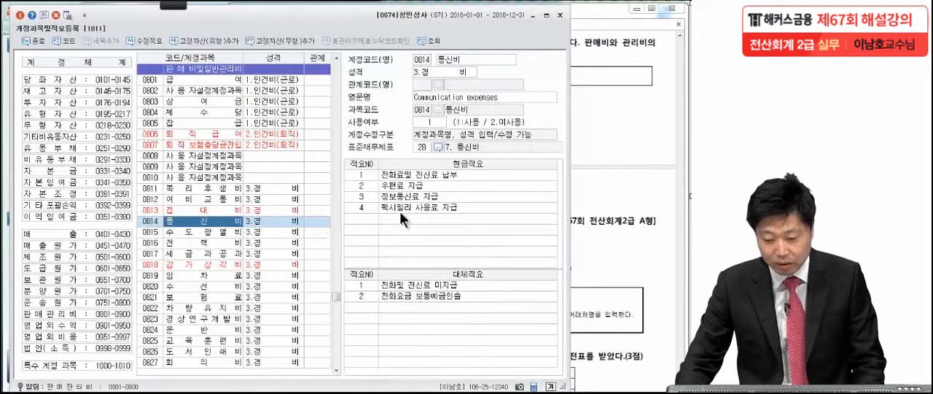
pyautogui.click(591, 176)
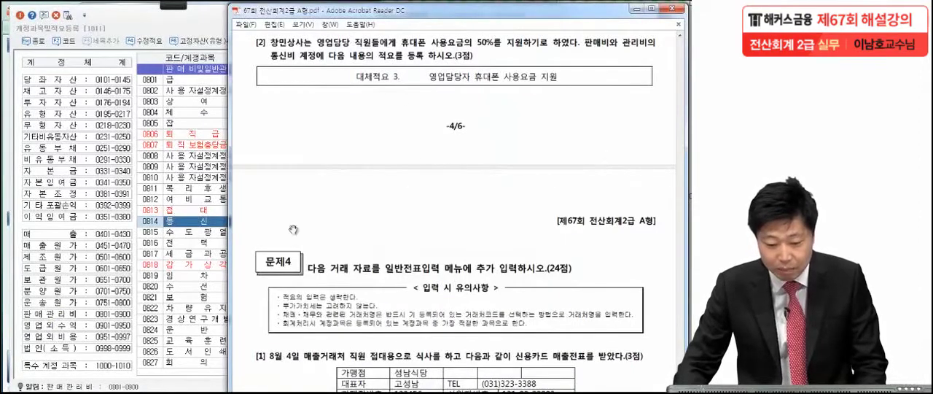
pyautogui.click(209, 225)
pyautogui.click(366, 306)
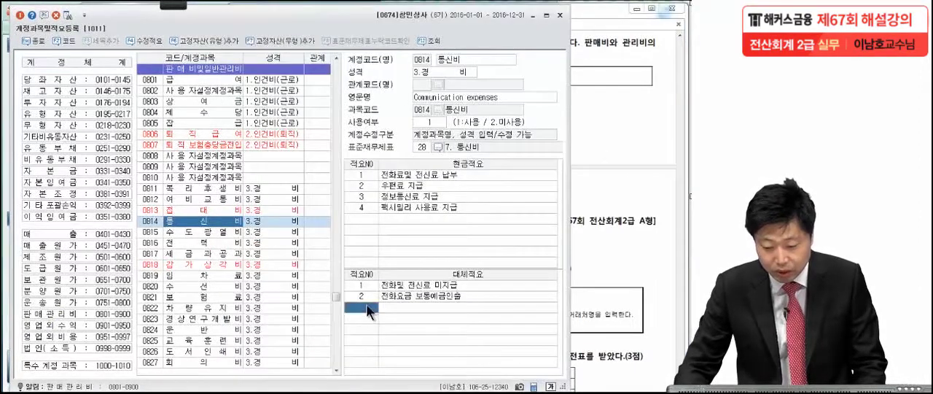
pyautogui.write('3')
pyautogui.press('Return')
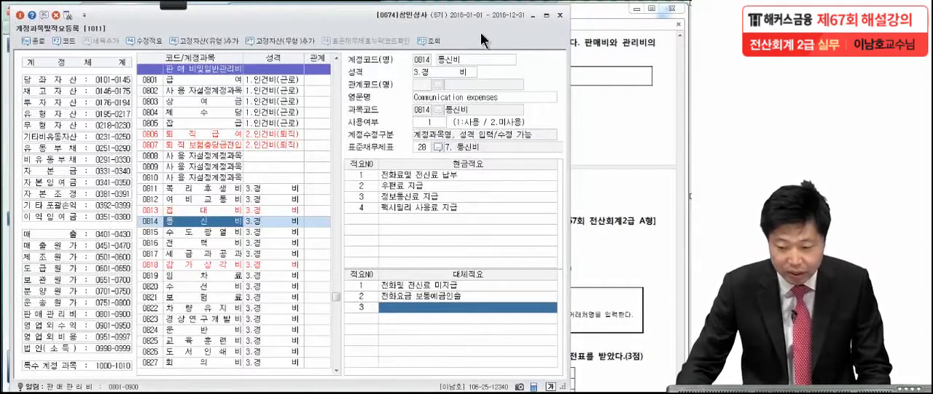
pyautogui.click(595, 86)
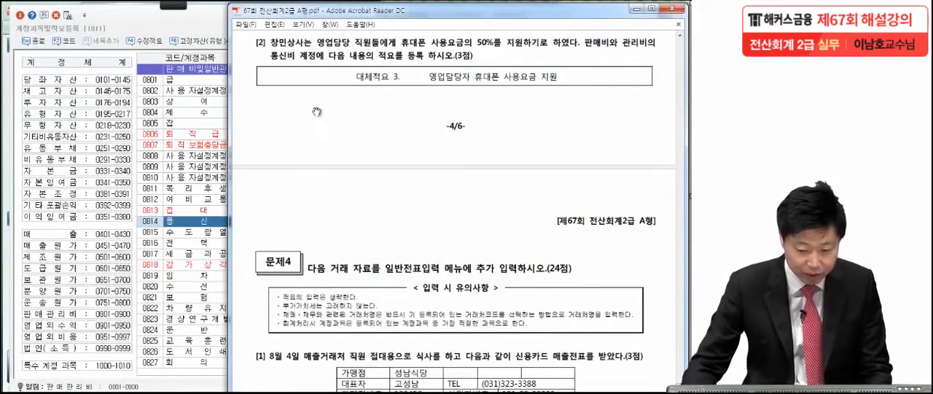
# Register 대체적요 3 of the 통신비 account as 영업담당자 휴대폰 사용요금 지원
pyautogui.click(205, 216)
pyautogui.click(204, 220)
pyautogui.click(436, 304)
pyautogui.click(368, 305)
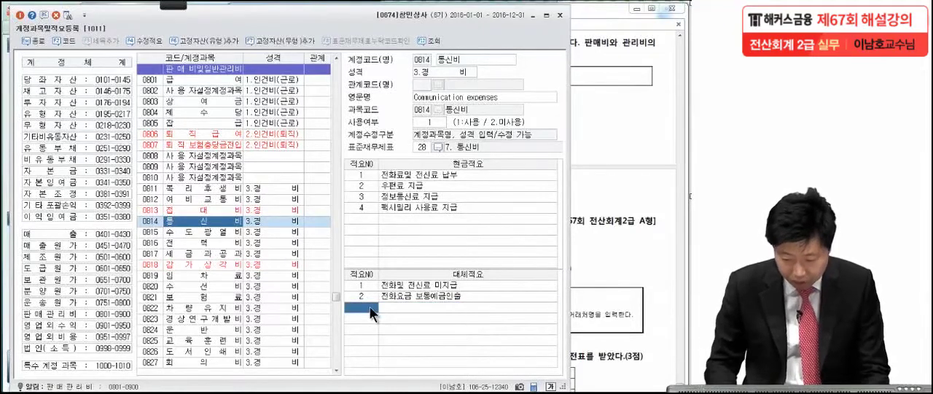
pyautogui.write('3')
pyautogui.press('Return')
pyautogui.write('업')
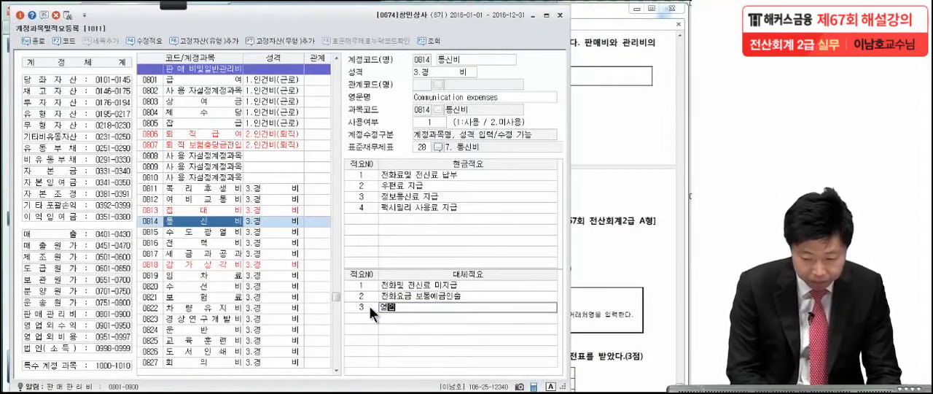
pyautogui.write('인')
pyautogui.write('담당자')
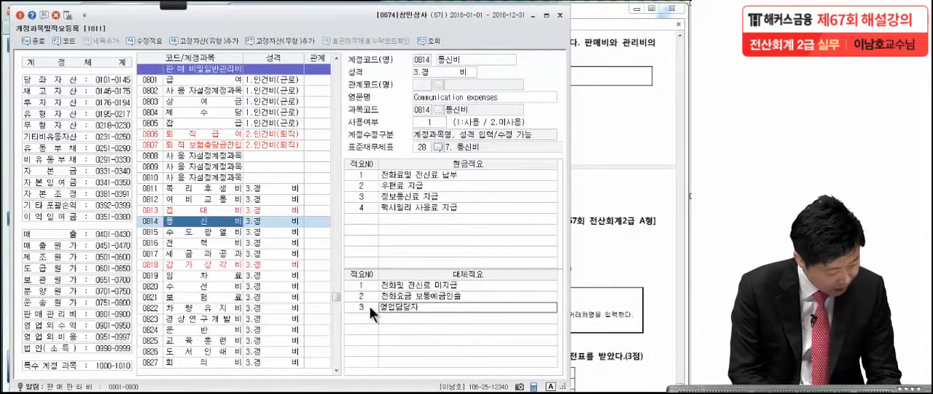
pyautogui.write(' 휴대폰 ')
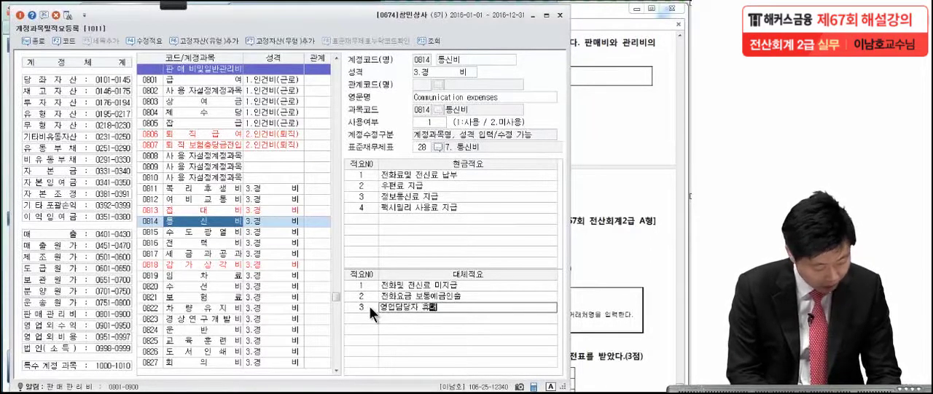
pyautogui.write('사용')
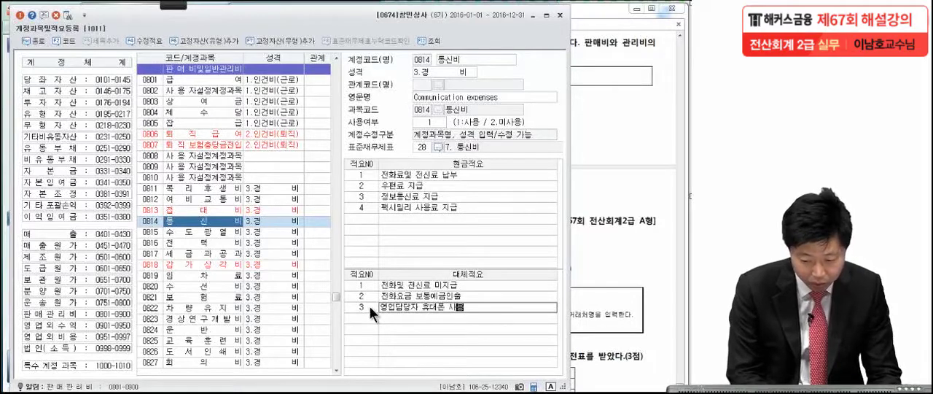
pyautogui.write('요금 지원')
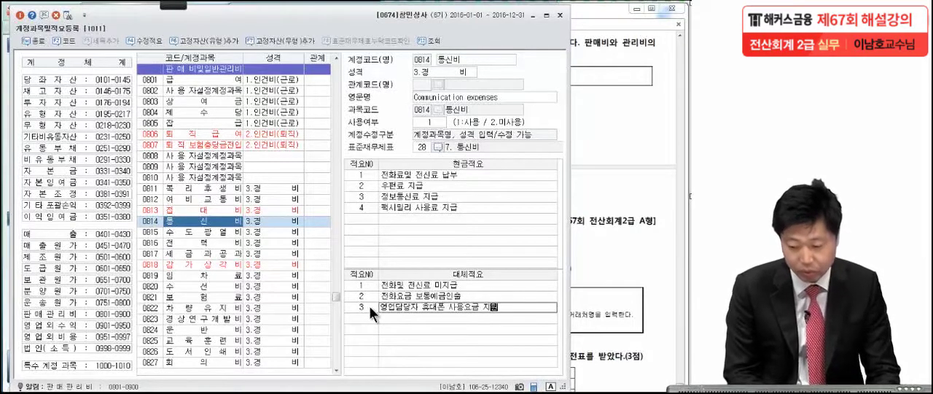
pyautogui.press('Return')
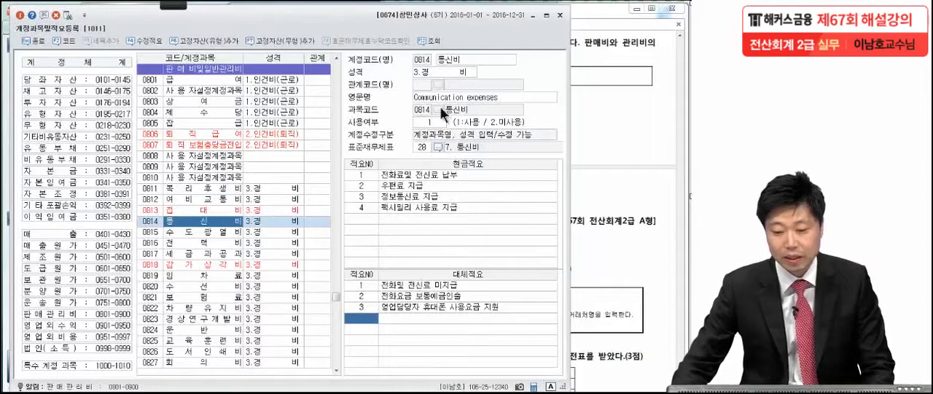
# Close 계정과목및적요등록 and bring up Problem 4 item [1] with its credit card slip in the exam PDF
pyautogui.click(560, 15)
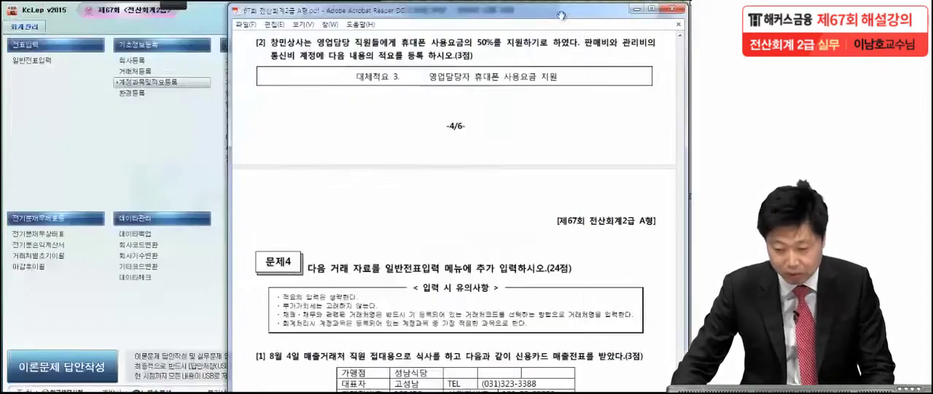
pyautogui.scroll(-5, 583, 306)
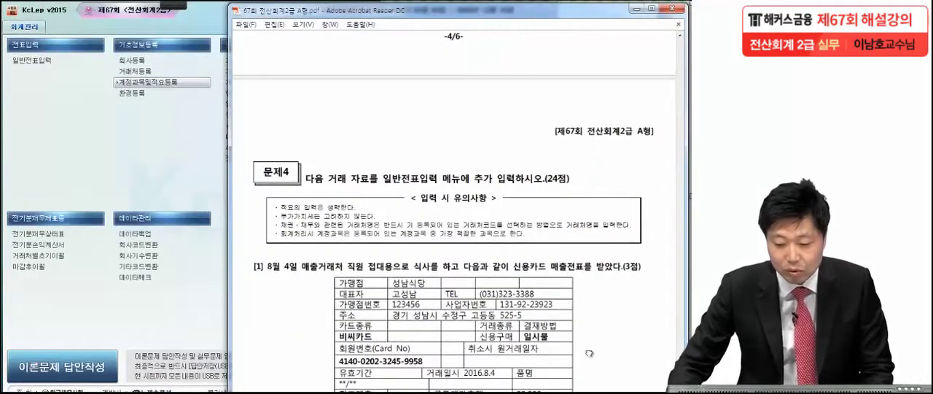
pyautogui.scroll(-1, 588, 261)
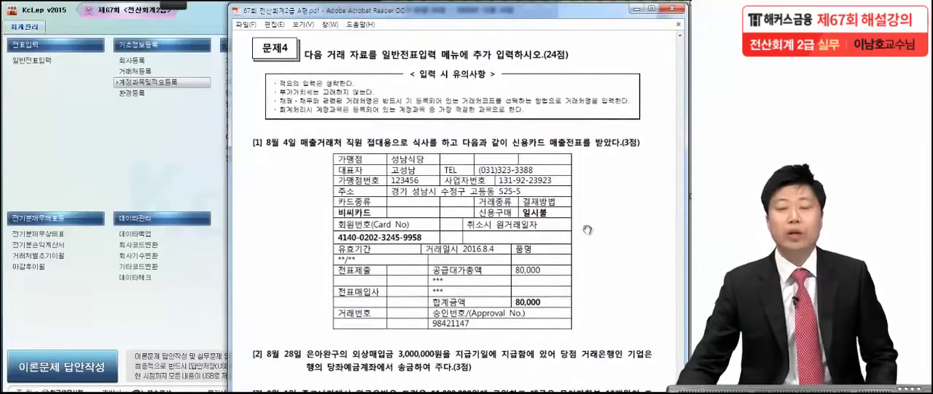
pyautogui.scroll(-3, 533, 175)
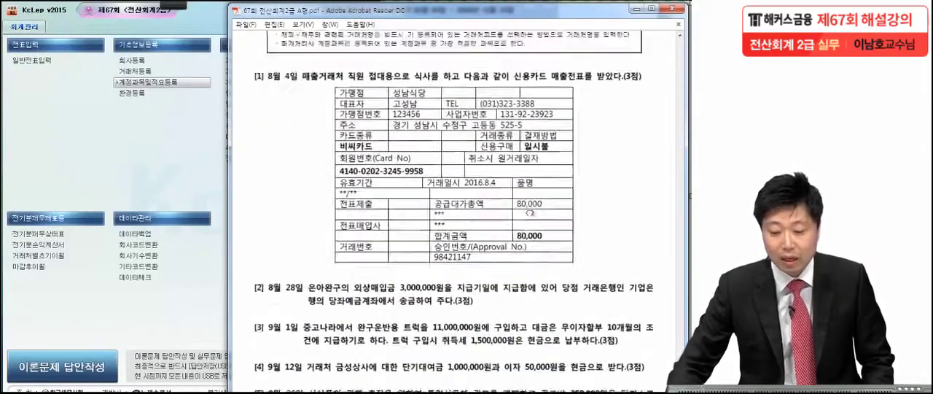
# Mark 신용카드 매출전표, the merchant 성남식당 and the card type 비씨카드 in exam item [1], and clear the marks
pyautogui.moveTo(172, 4)
pyautogui.click(26, 20)
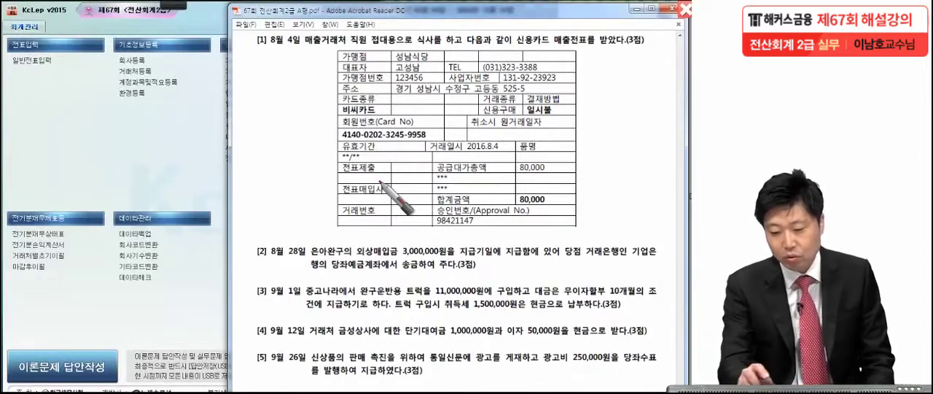
pyautogui.moveTo(444, 48); pyautogui.dragTo(447, 47)
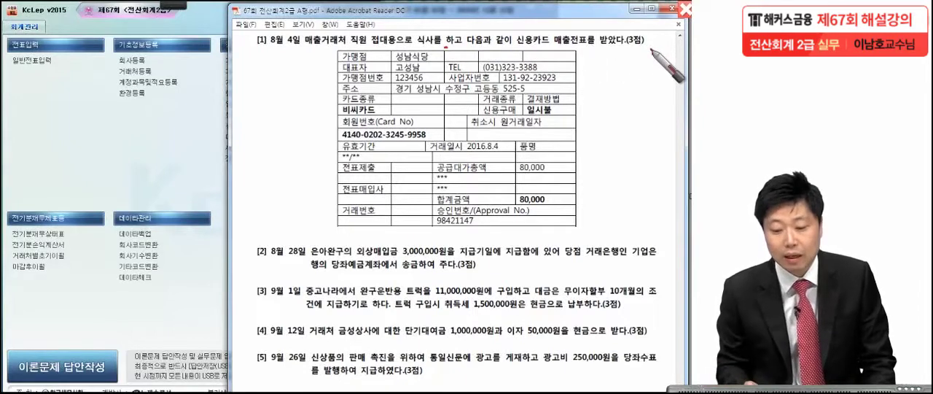
pyautogui.moveTo(443, 55); pyautogui.dragTo(439, 61)
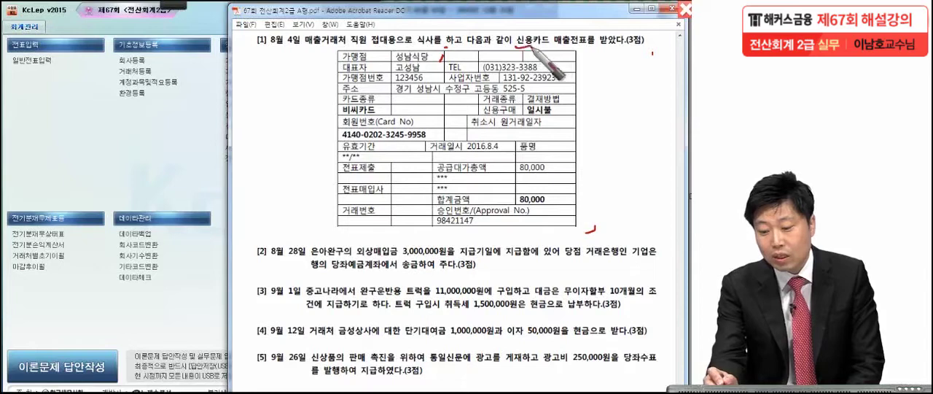
pyautogui.moveTo(516, 47); pyautogui.dragTo(594, 45)
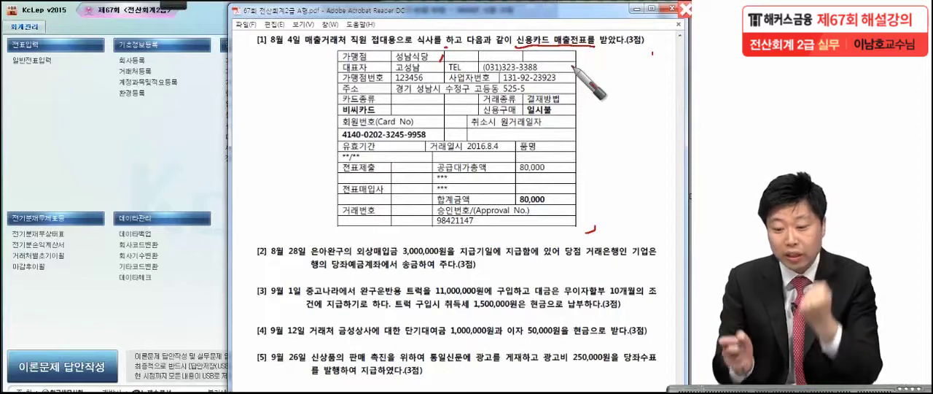
pyautogui.moveTo(411, 67); pyautogui.dragTo(437, 55)
pyautogui.moveTo(515, 45)
pyautogui.mouseDown()
pyautogui.moveTo(590, 33)
pyautogui.moveTo(593, 53)
pyautogui.mouseUp()
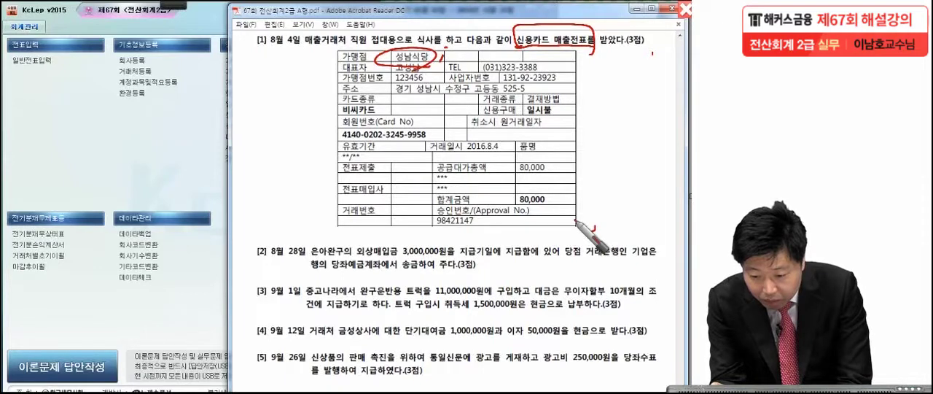
pyautogui.moveTo(379, 103)
pyautogui.mouseDown()
pyautogui.moveTo(335, 110)
pyautogui.moveTo(382, 106)
pyautogui.mouseUp()
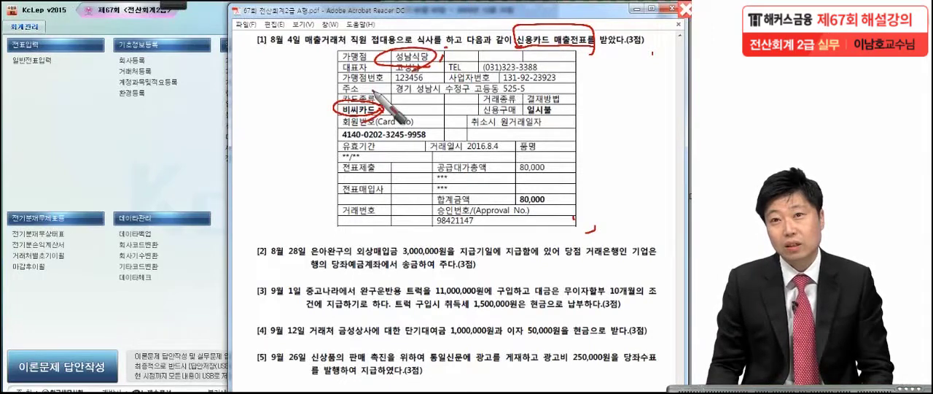
pyautogui.press('Escape')
# Open 일반전표입력 and set the voucher date to August 4, 2016
pyautogui.click(115, 165)
pyautogui.click(46, 65)
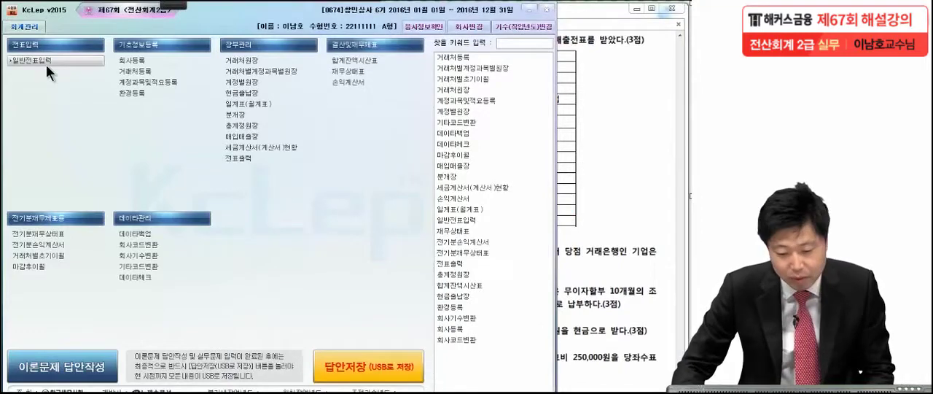
pyautogui.moveTo(44, 62); pyautogui.dragTo(358, 30)
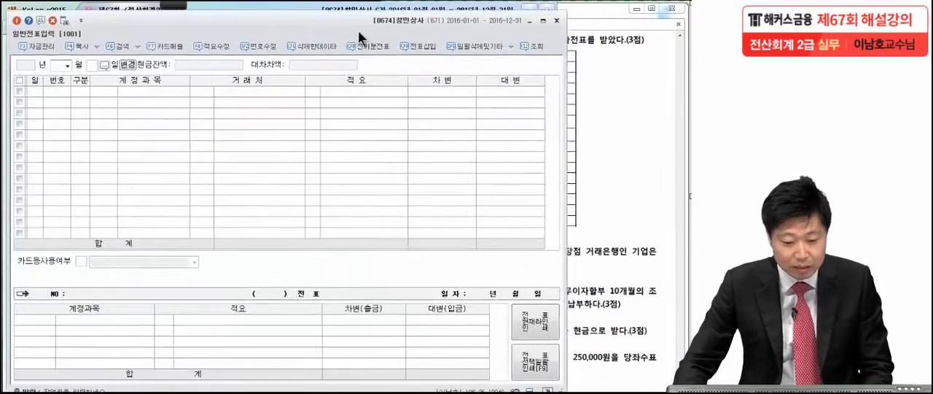
pyautogui.click(67, 66)
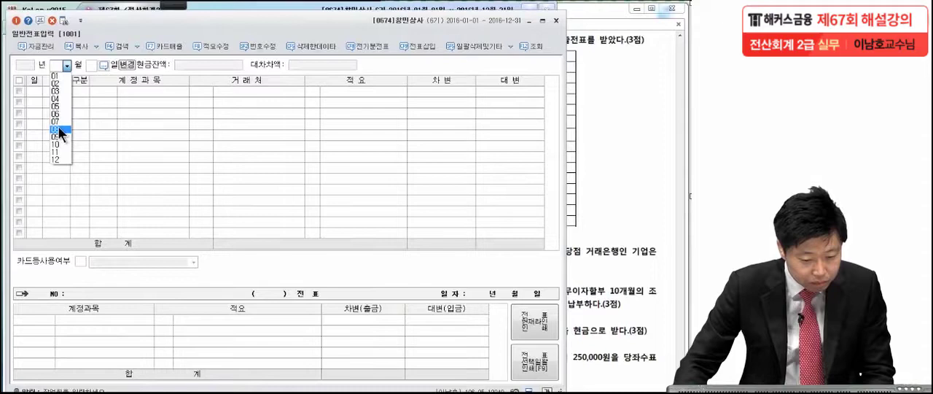
pyautogui.click(56, 126)
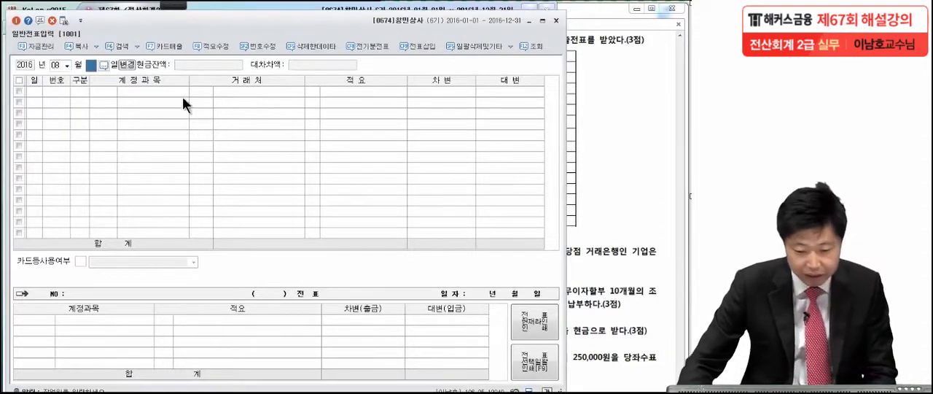
pyautogui.write('4')
pyautogui.press('Return')
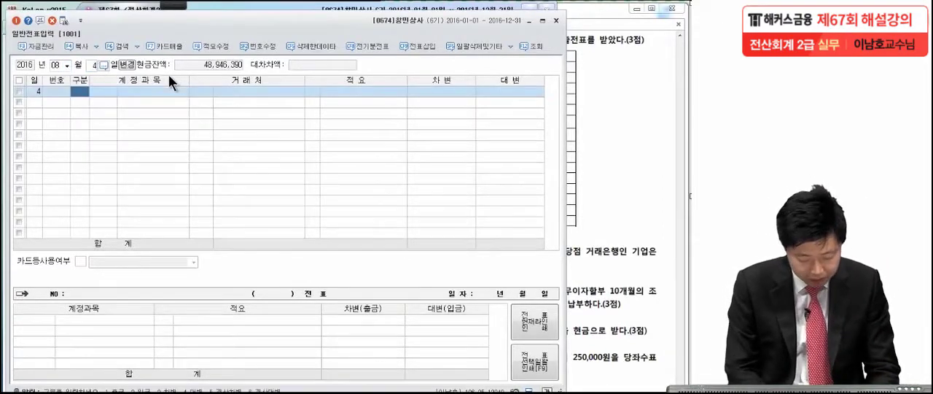
# Enter a debit line for the 판매관리비 account 0813 접대비 with an amount of 80,000
pyautogui.write('3')
pyautogui.press('Return')
pyautogui.write('접대비')
pyautogui.press('Return')
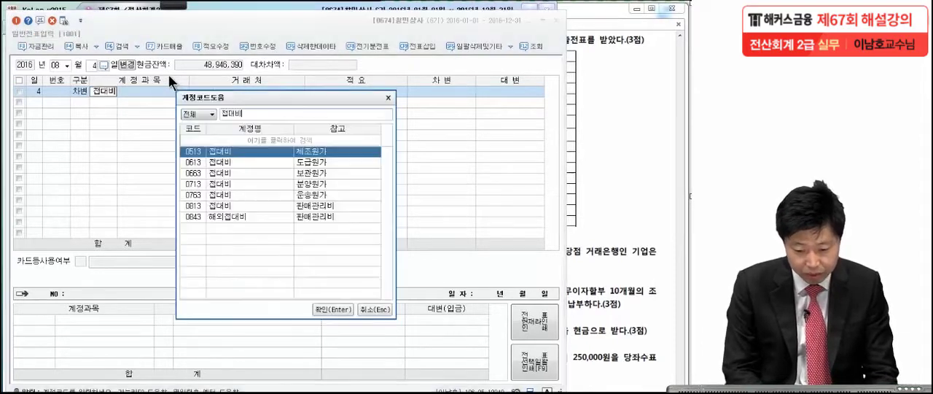
pyautogui.click(208, 207)
pyautogui.doubleClick(206, 206)
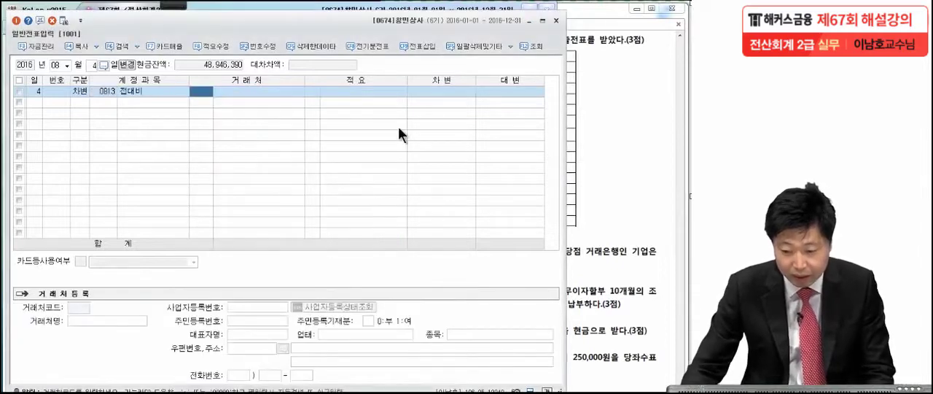
pyautogui.click(441, 91)
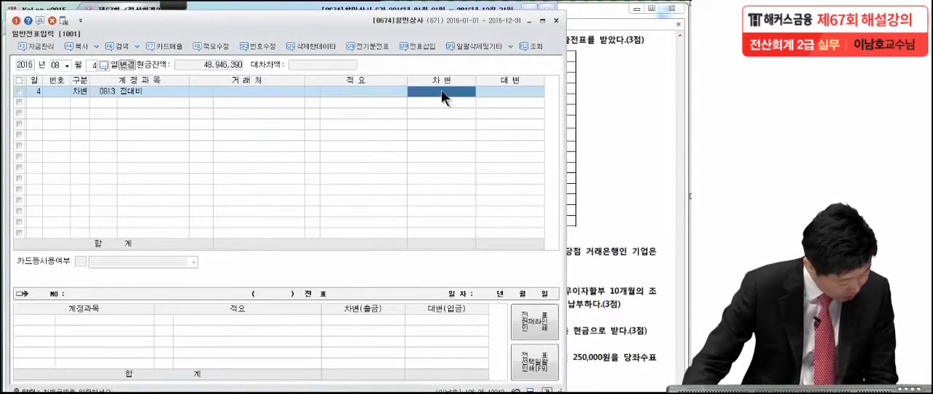
pyautogui.write('80000')
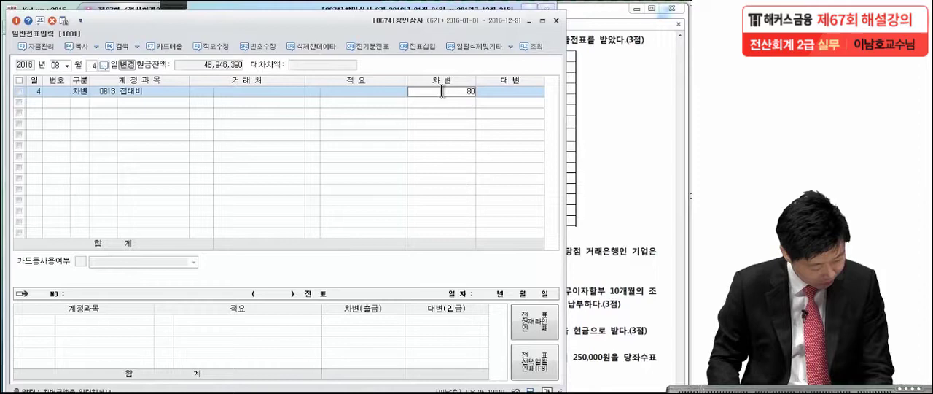
pyautogui.press('Return')
# Enter the credit line for 0253 미지급금 with the business partner 비씨카드 and an amount of 80,000
pyautogui.press('4')
pyautogui.press('Return')
pyautogui.write('미지급')
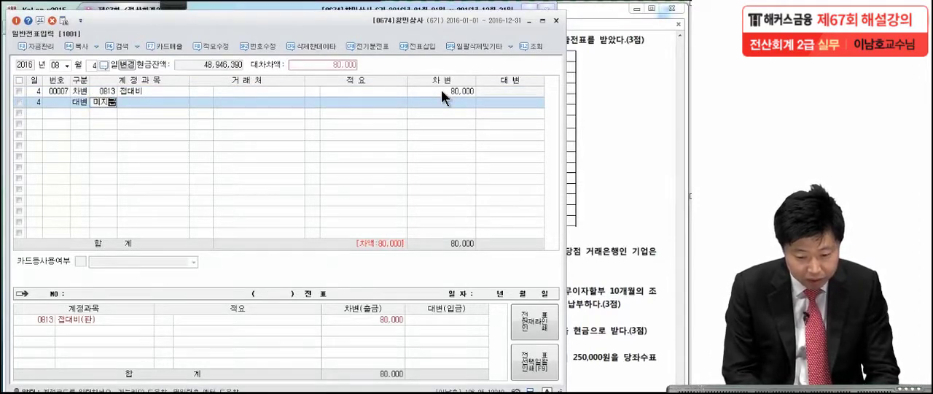
pyautogui.press('Return')
pyautogui.press('Return')
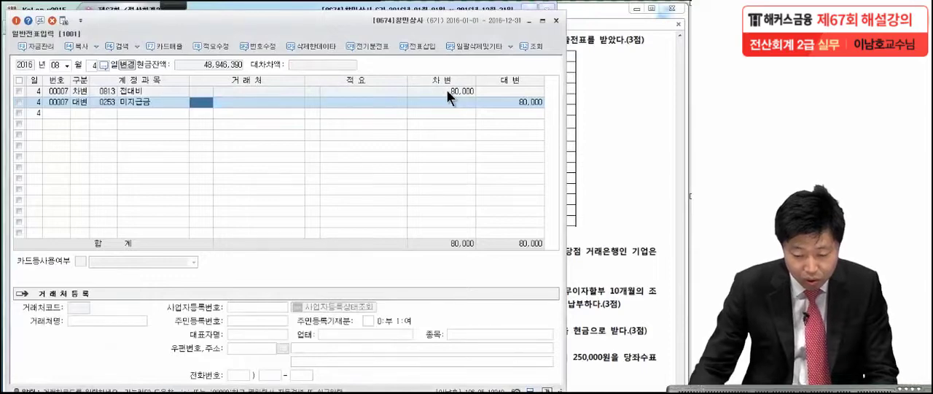
pyautogui.write('비씨')
pyautogui.press('Return')
pyautogui.press('Return')
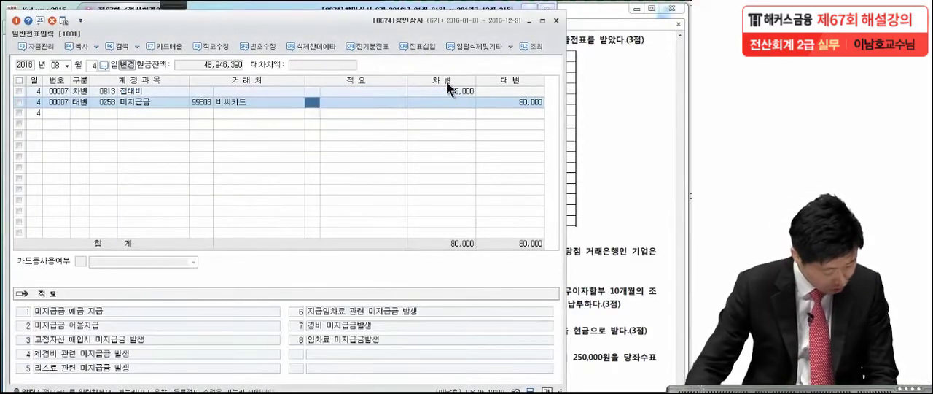
pyautogui.click(521, 102)
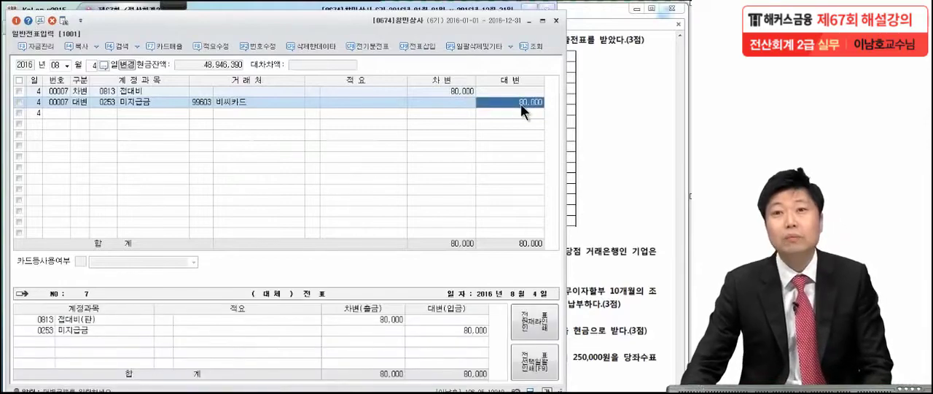
# Bring up Problem 4 item [2] in the exam PDF, mark its 당좌예금계좌 payment, and clear the marks
pyautogui.click(599, 124)
pyautogui.scroll(-6, 598, 242)
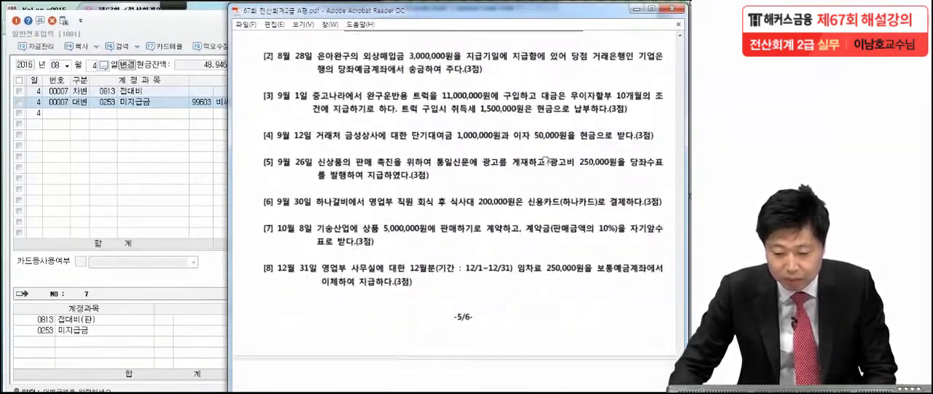
pyautogui.moveTo(547, 145); pyautogui.dragTo(541, 149)
pyautogui.click(20, 19)
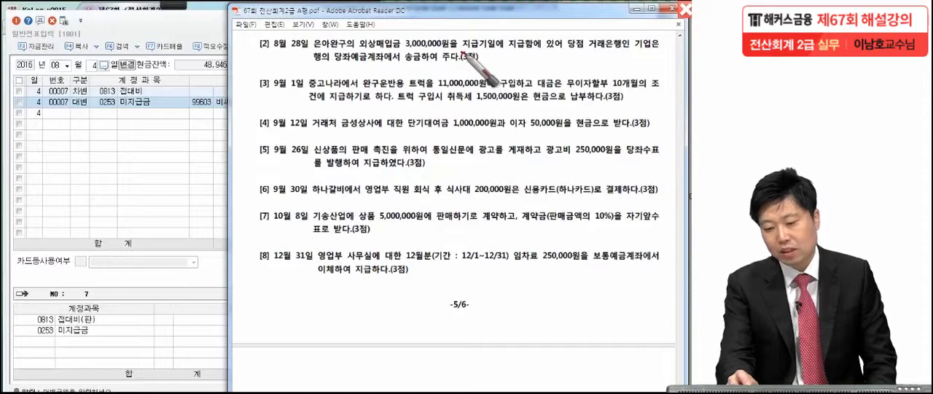
pyautogui.click(563, 53)
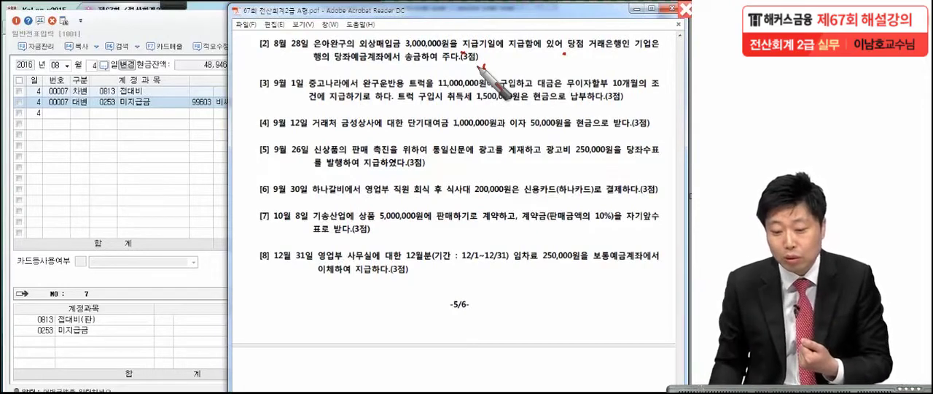
pyautogui.moveTo(369, 64); pyautogui.dragTo(319, 67)
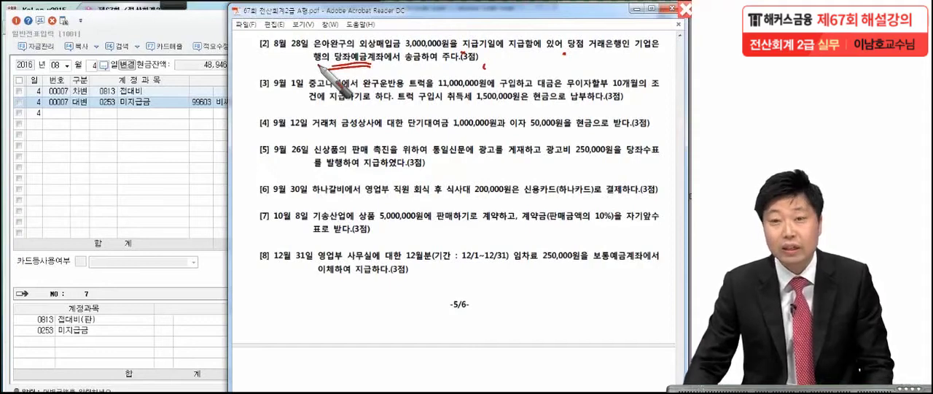
# Return to 일반전표입력 and change the voucher date to August 28, 2016
pyautogui.click(156, 145)
pyautogui.click(91, 60)
pyautogui.press('BackSpace')
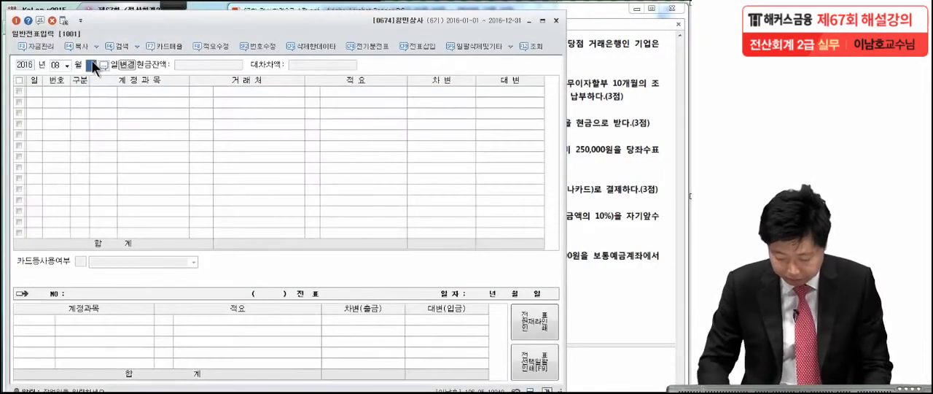
pyautogui.write('28')
pyautogui.press('Return')
# Start a debit line for account 0251 외상매입금 with the business partner 은아완구
pyautogui.write('3')
pyautogui.press('Return')
pyautogui.write('외상매')
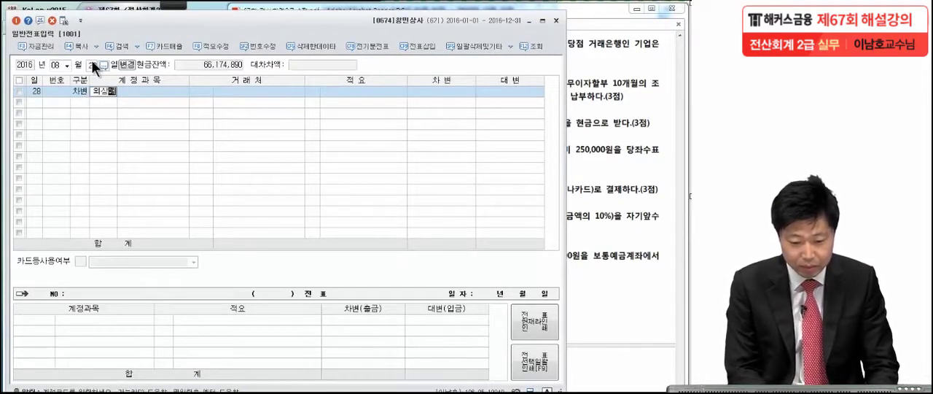
pyautogui.press('Return')
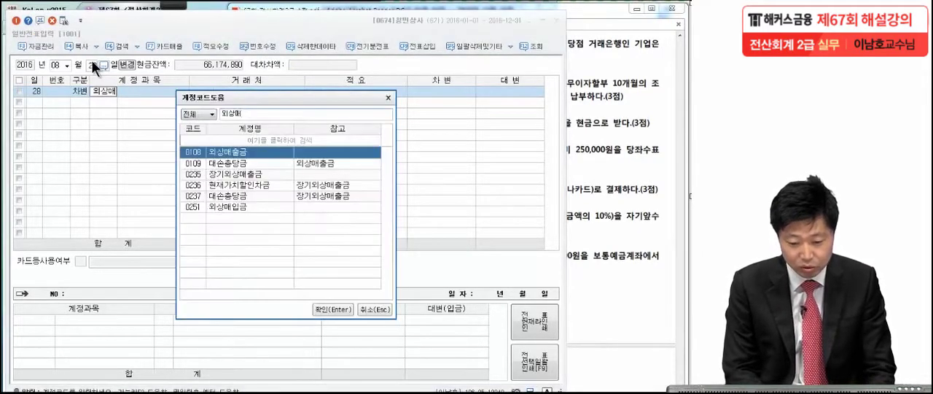
pyautogui.click(217, 205)
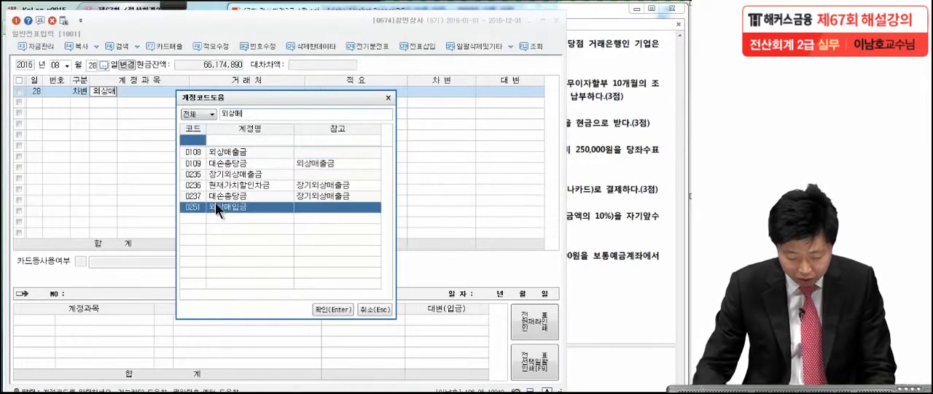
pyautogui.press('Return')
pyautogui.write('은아')
pyautogui.press('Return')
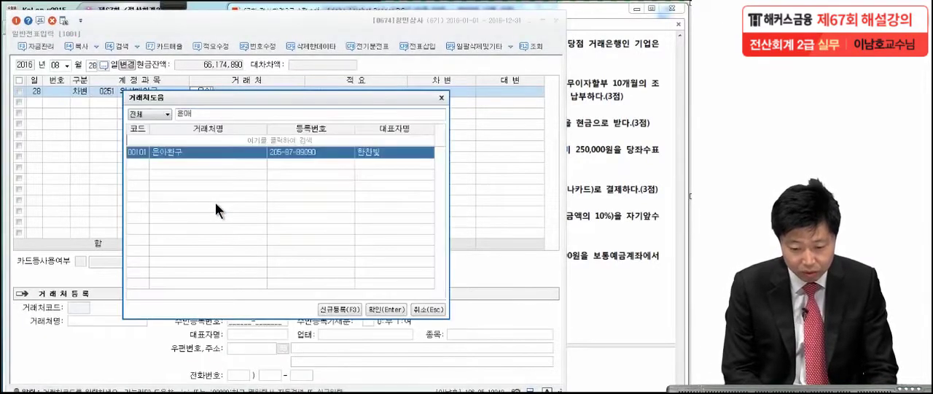
pyautogui.press('Return')
# Check the exam PDF and enter 3,000,000 as the debit amount of the 외상매입금 line
pyautogui.click(579, 92)
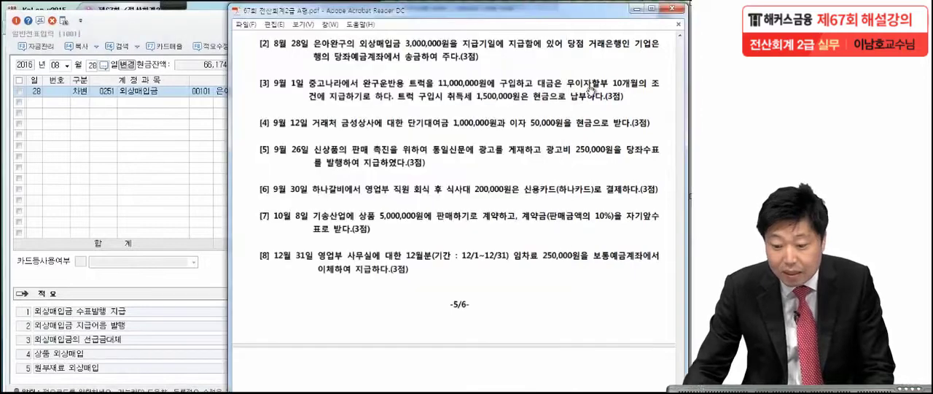
pyautogui.click(185, 134)
pyautogui.click(460, 93)
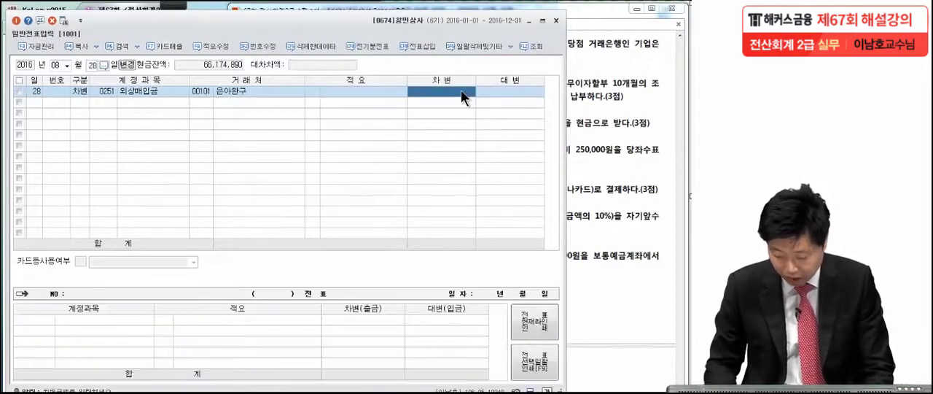
pyautogui.write('3,000,000')
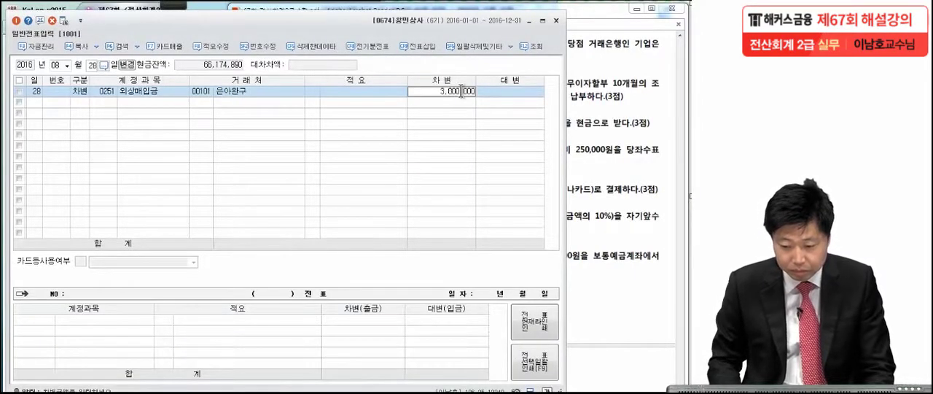
pyautogui.press('Return')
# Add the balancing credit line for account 0102 당좌예금 with an amount of 3,000,000
pyautogui.write('4')
pyautogui.press('Return')
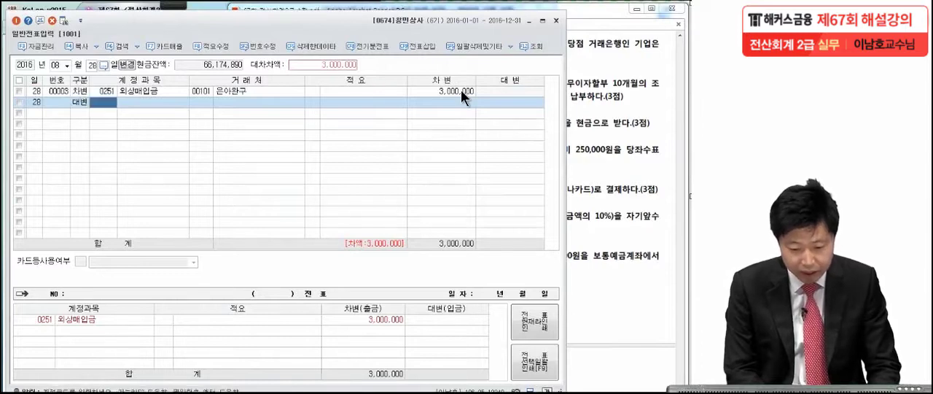
pyautogui.write('당좌예')
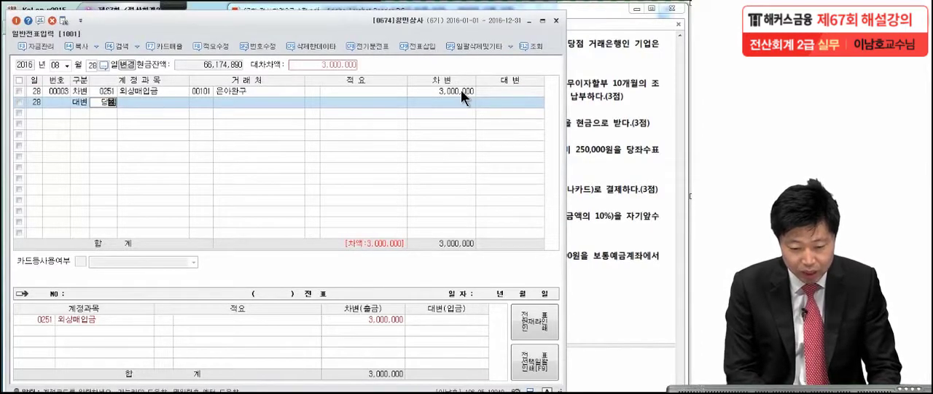
pyautogui.press('Return')
pyautogui.press('Return')
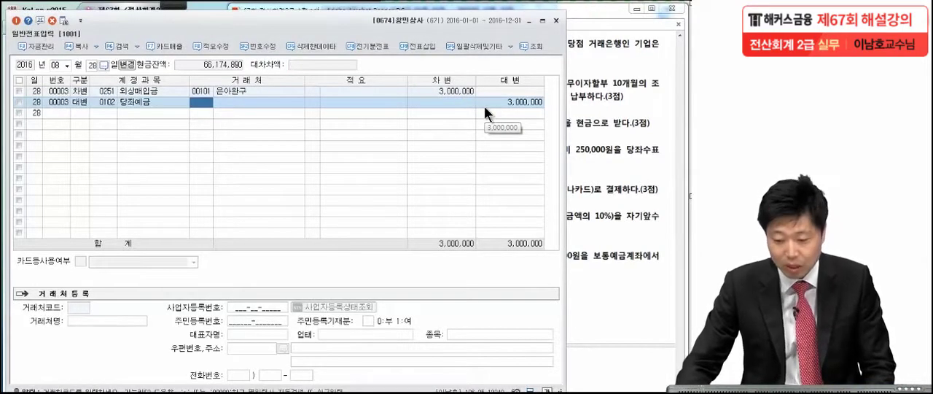
# Bring up Problem 4 item [3] in the exam PDF, underline its 무이자할부 10개월 terms and 취득세 1,500,000원, and clear the marks
pyautogui.click(579, 123)
pyautogui.scroll(-2, 570, 167)
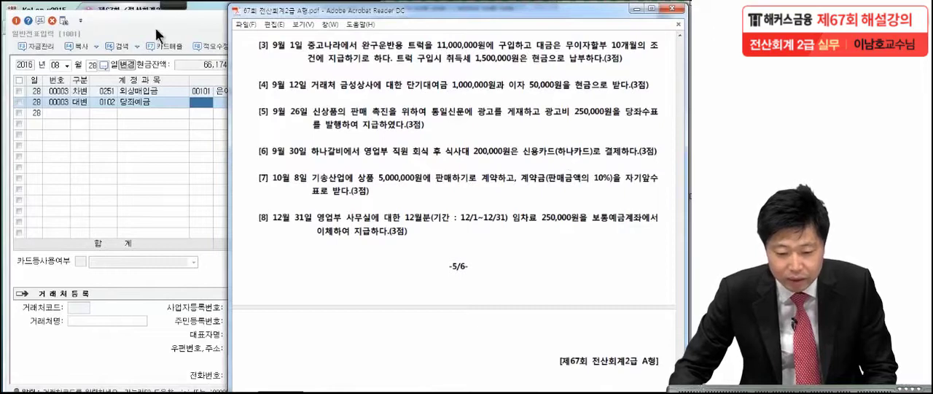
pyautogui.moveTo(175, 6)
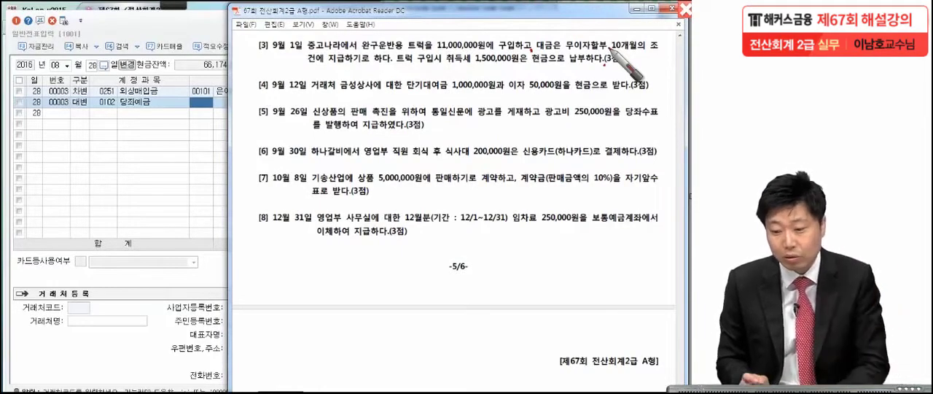
pyautogui.moveTo(564, 49); pyautogui.dragTo(647, 53)
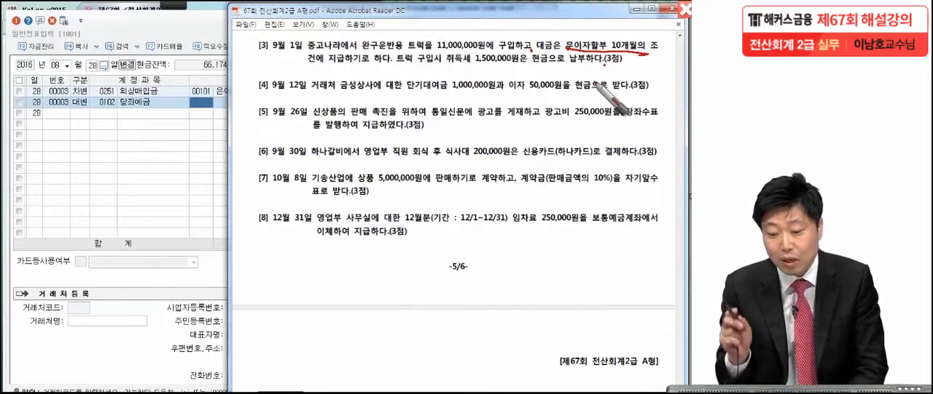
pyautogui.moveTo(446, 66); pyautogui.dragTo(514, 65)
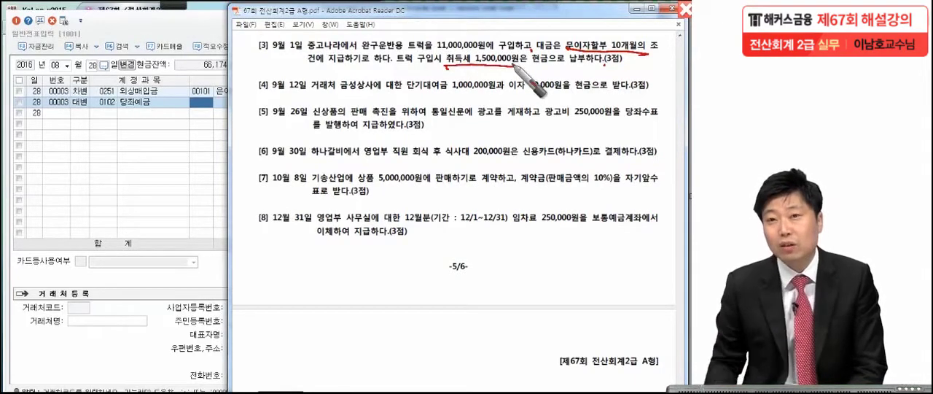
pyautogui.moveTo(629, 66); pyautogui.dragTo(626, 68)
pyautogui.moveTo(448, 67); pyautogui.dragTo(515, 62)
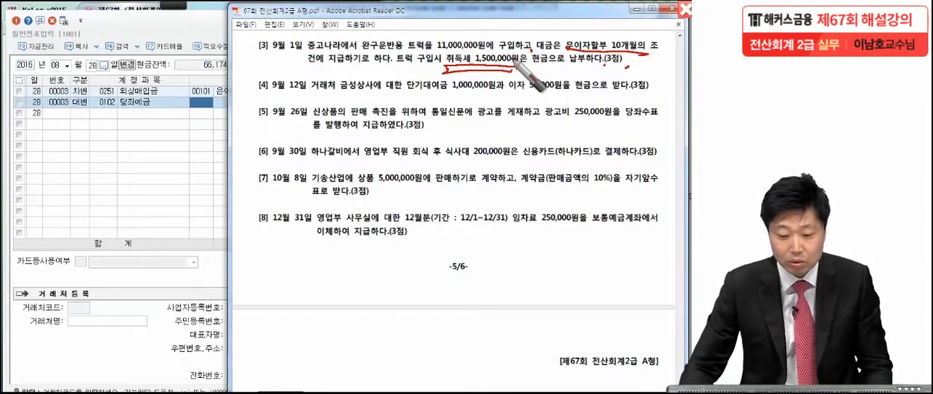
pyautogui.press('Escape')
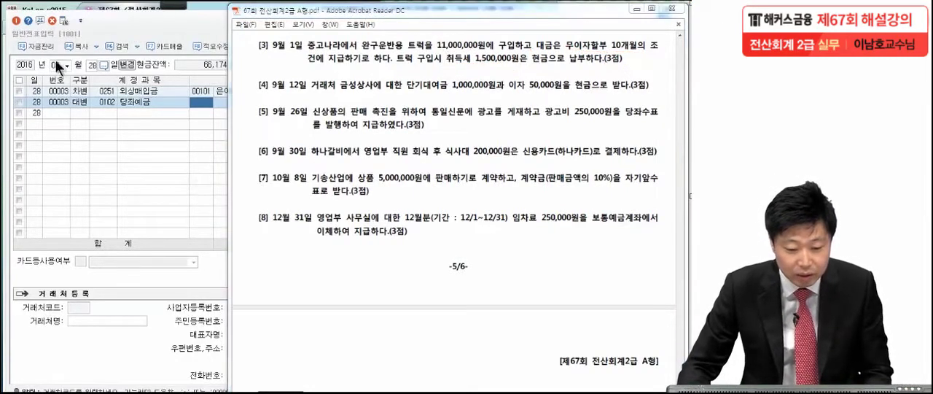
# Set the voucher date in 일반전표입력 to September 1, 2016
pyautogui.click(58, 65)
pyautogui.write('9')
pyautogui.press('Return')
pyautogui.write('1')
pyautogui.press('Return')
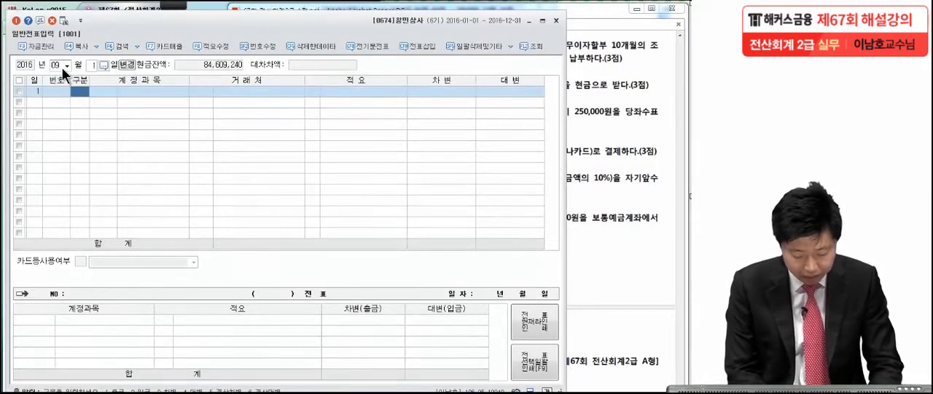
# Start a credit line for account 0253 미지급금 with the business partner 중고나라, checking the partner in the exam PDF
pyautogui.write('4')
pyautogui.press('Return')
pyautogui.write('미지급')
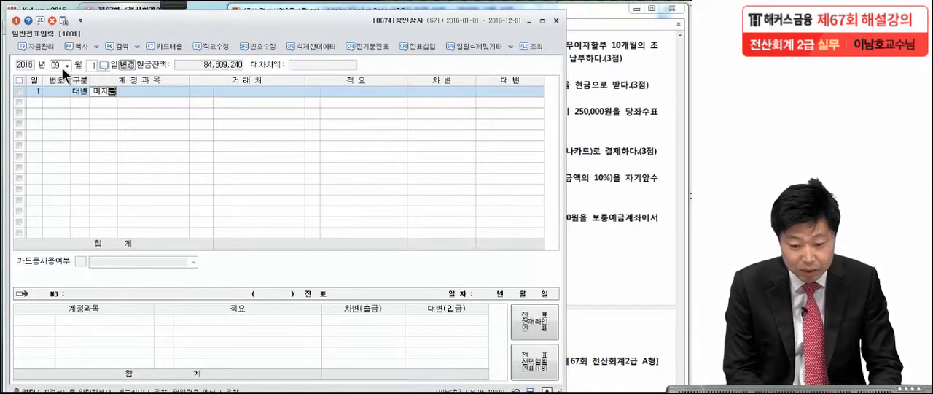
pyautogui.press('Return')
pyautogui.press('Return')
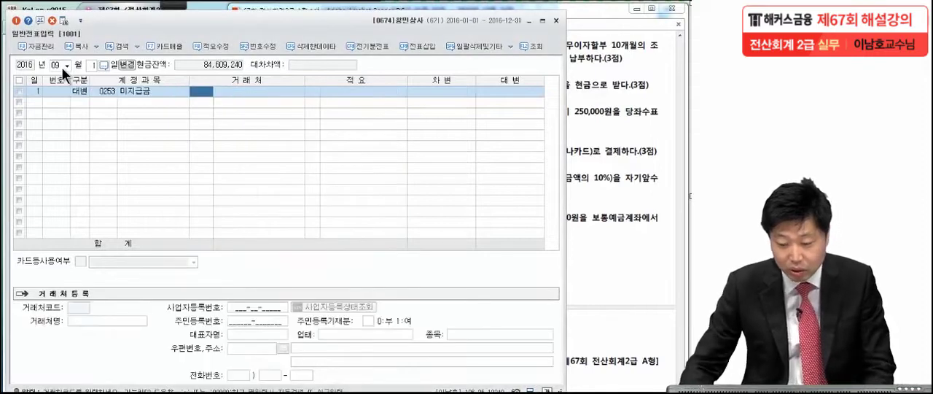
pyautogui.click(595, 122)
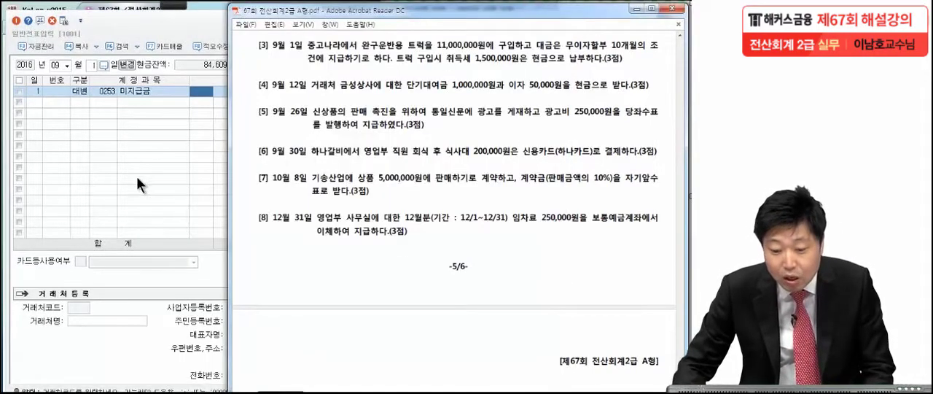
pyautogui.click(170, 157)
pyautogui.write('ㅈ')
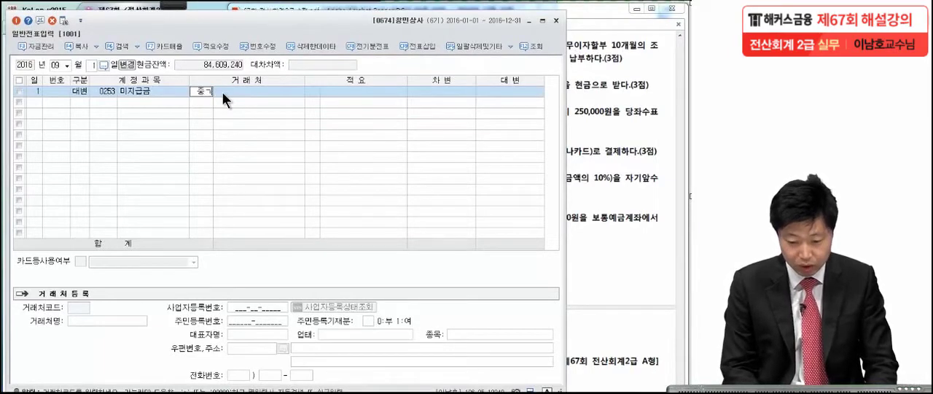
pyautogui.press('Return')
pyautogui.press('Return')
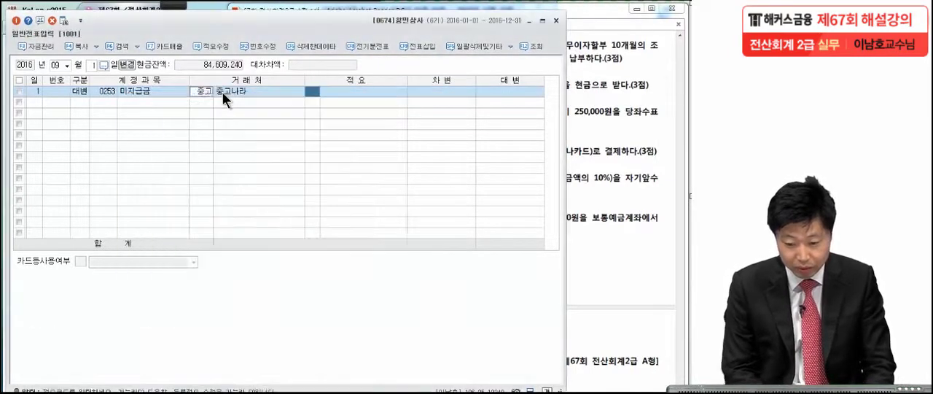
pyautogui.press('Return')
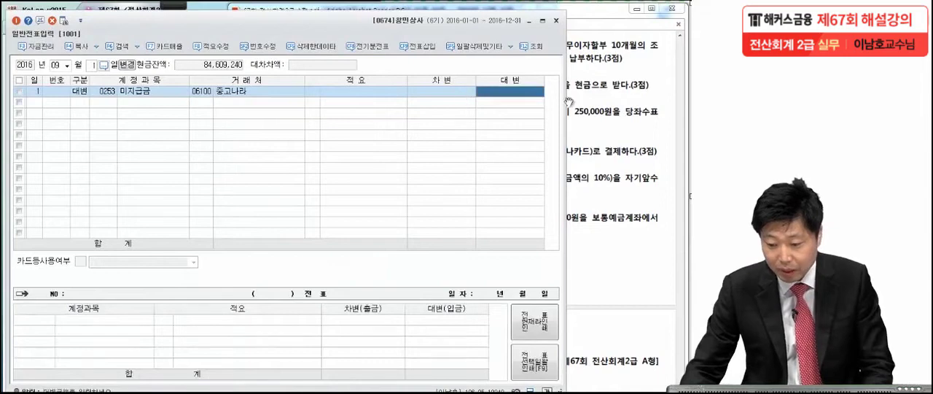
# Check the truck price in the exam PDF and enter 11,000,000 as the credit amount of the 미지급금 line
pyautogui.click(624, 117)
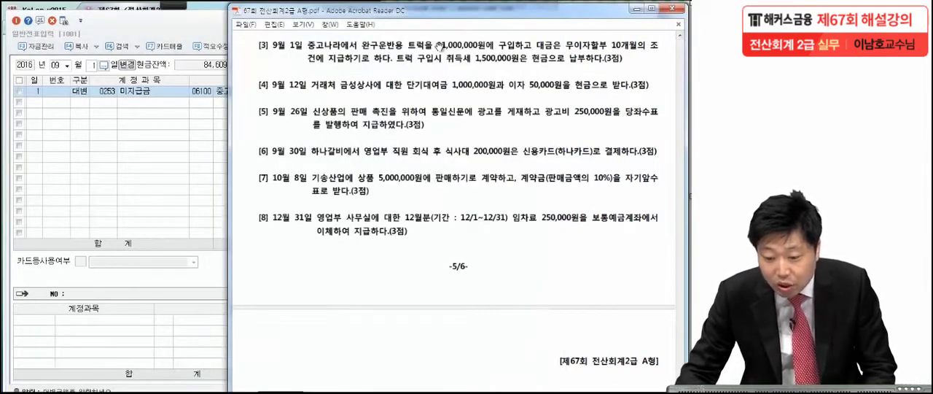
pyautogui.click(214, 131)
pyautogui.write('11,000,0')
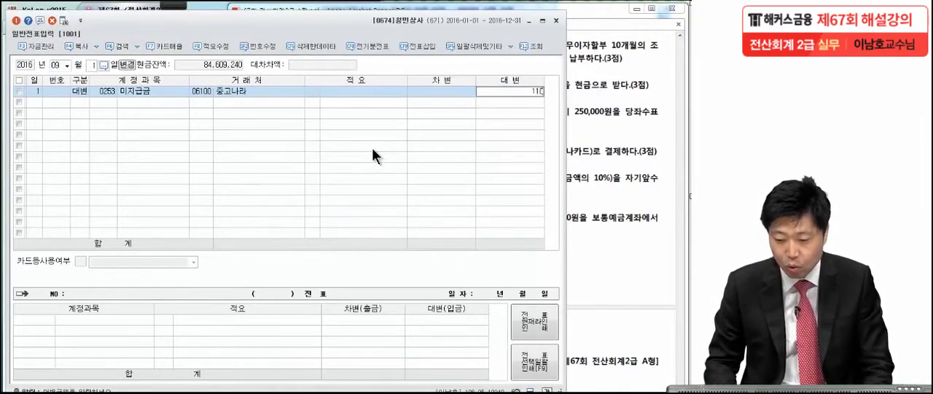
pyautogui.write('00')
pyautogui.press('Return')
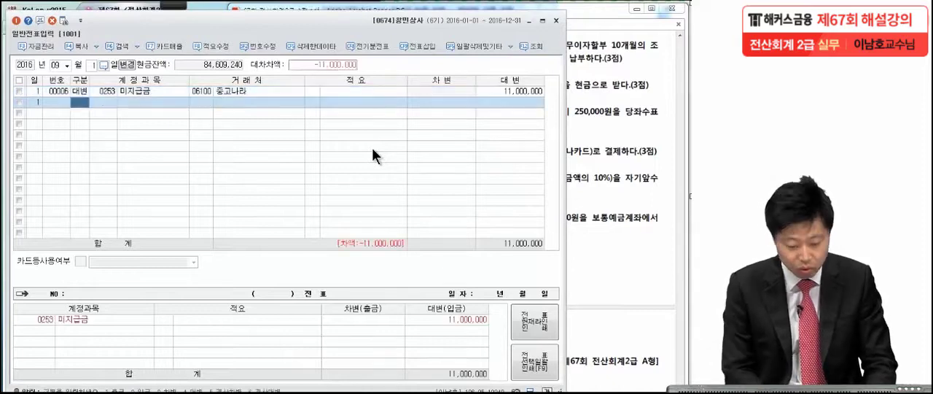
# Add a credit line for account 0101 현금 with the 취득세 amount of 1,500,000
pyautogui.write('4')
pyautogui.press('Return')
pyautogui.write('101')
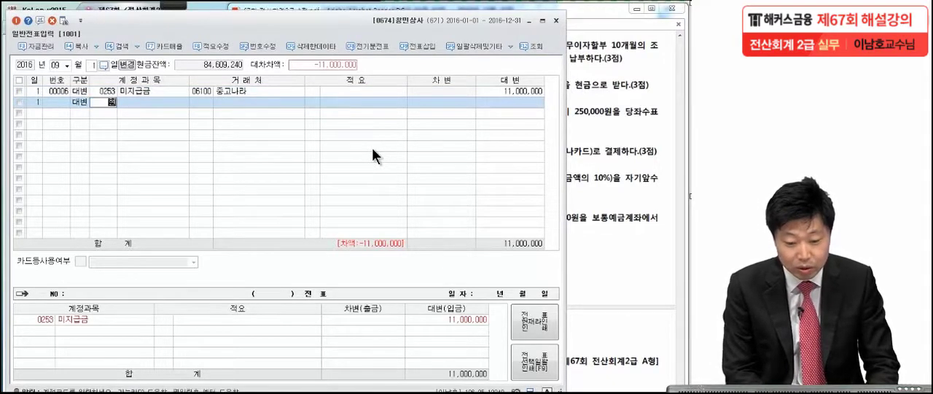
pyautogui.press('Return')
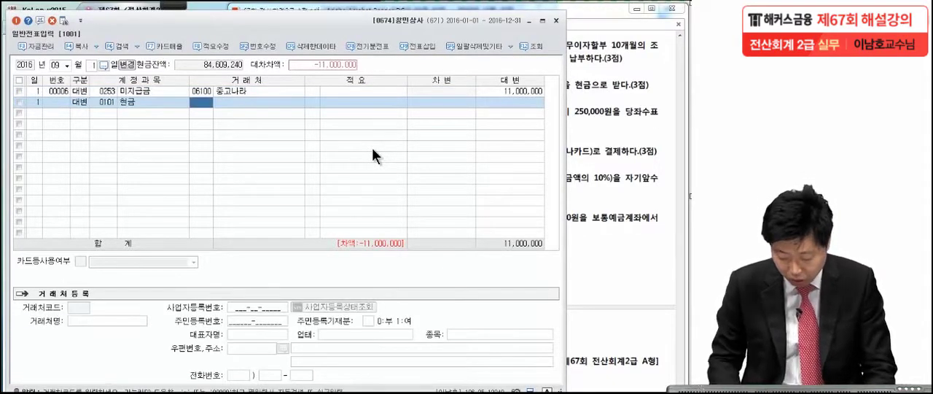
pyautogui.click(515, 102)
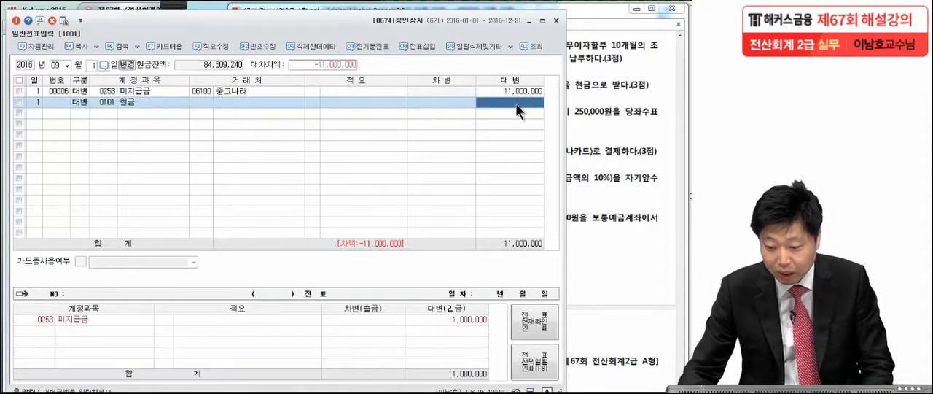
pyautogui.click(603, 105)
pyautogui.click(197, 148)
pyautogui.write('1,500,000')
pyautogui.press('Return')
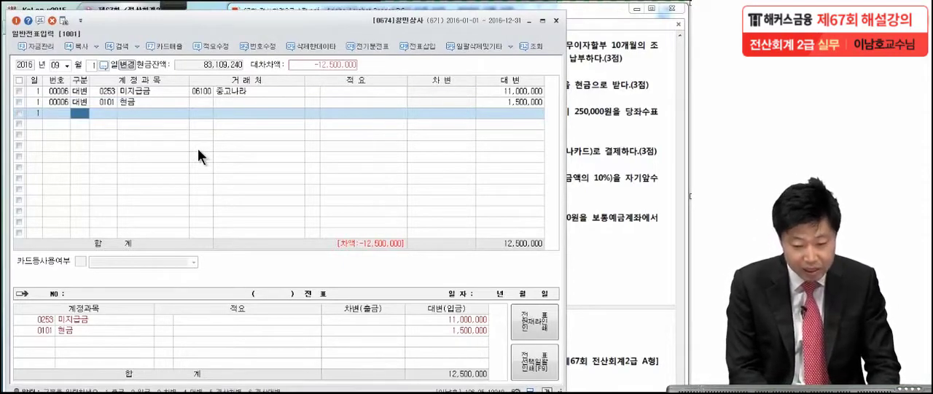
# Add the balancing debit line for account 0208 차량운반구 with 12,500,000 and review the voucher's amounts
pyautogui.write('3')
pyautogui.write('차량')
pyautogui.press('Return')
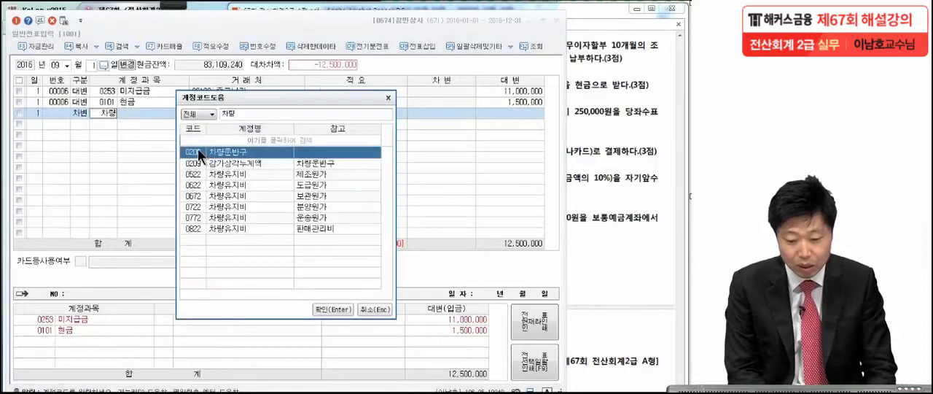
pyautogui.press('Return')
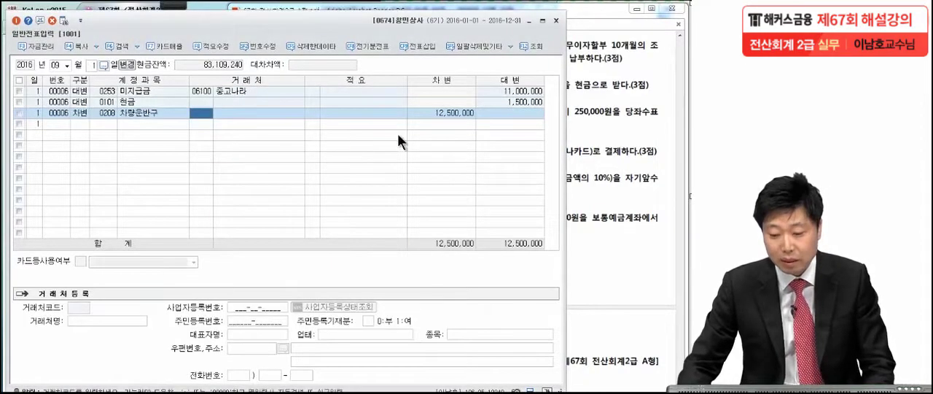
pyautogui.click(443, 112)
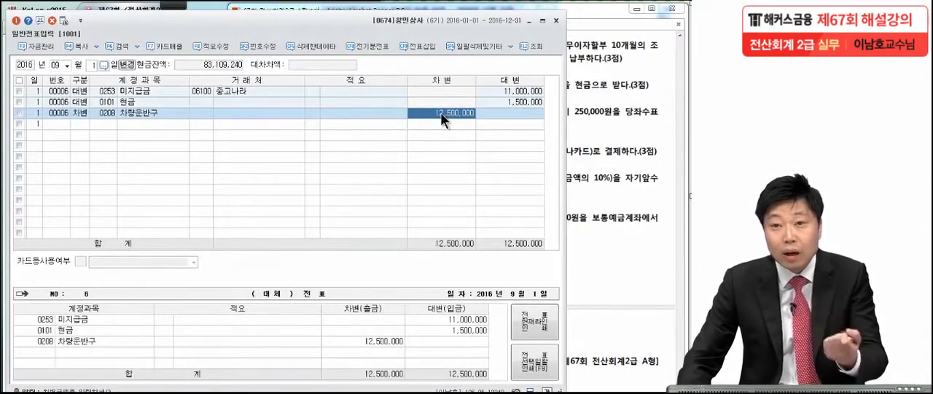
pyautogui.click(505, 103)
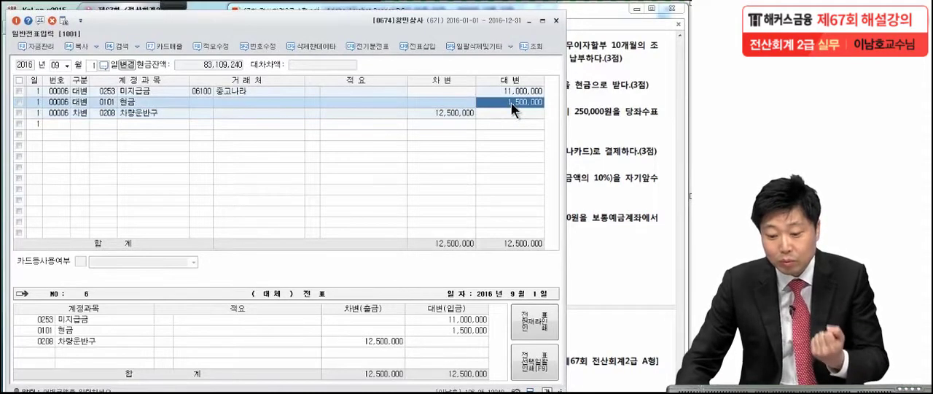
# Read transaction [4] dated 9월 12일 in the exam PDF and mark its loan and interest amounts with the pen
pyautogui.click(456, 114)
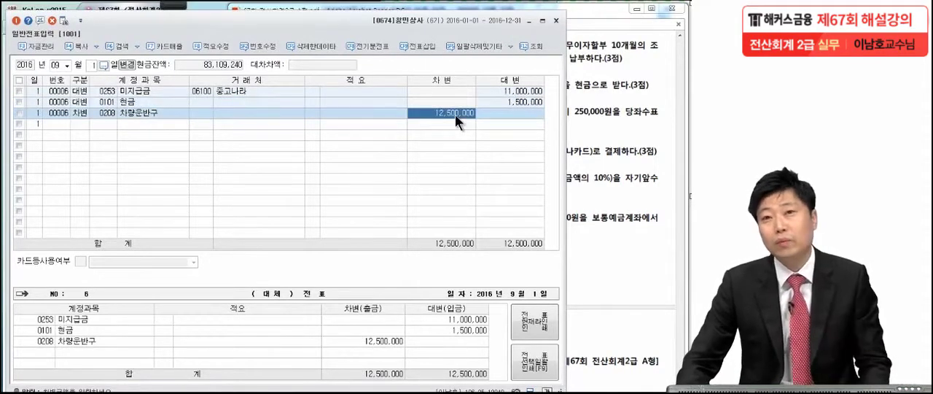
pyautogui.click(604, 124)
pyautogui.scroll(-3, 546, 187)
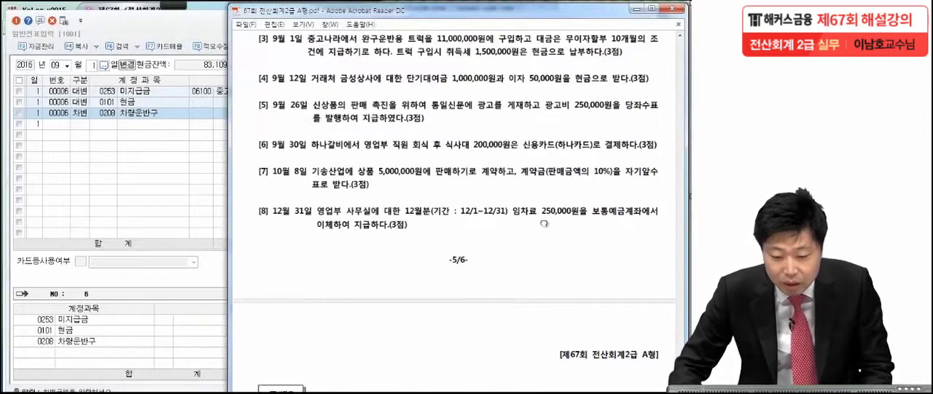
pyautogui.moveTo(546, 187); pyautogui.dragTo(547, 185)
pyautogui.click(167, 7)
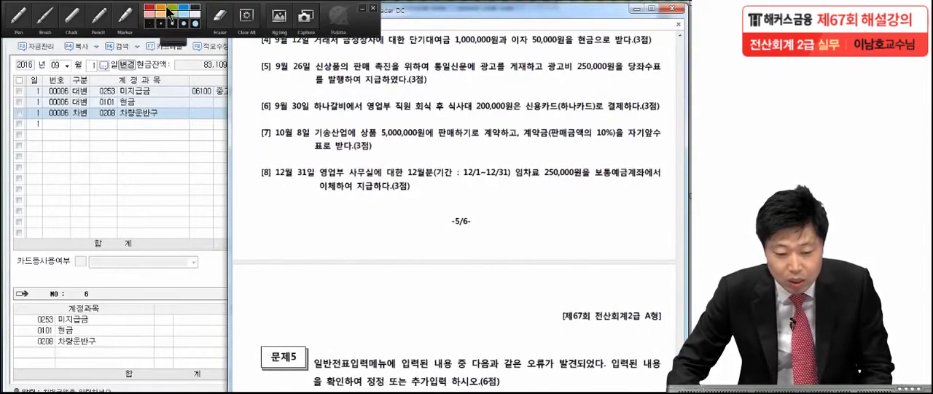
pyautogui.click(24, 19)
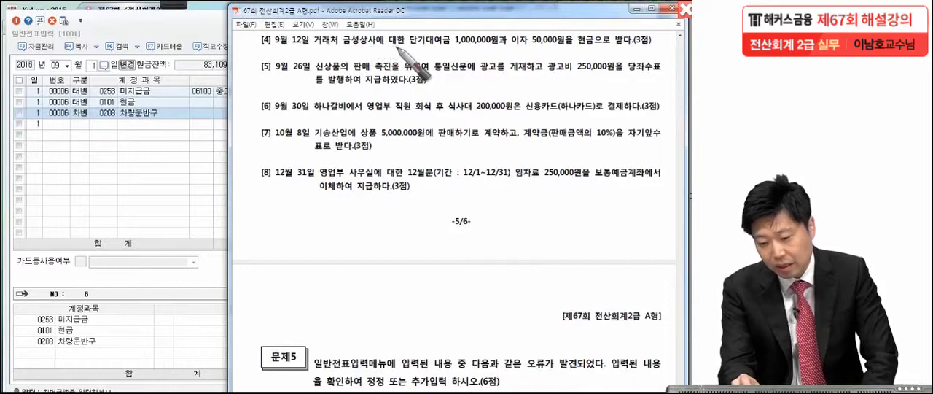
pyautogui.click(508, 49)
pyautogui.click(575, 45)
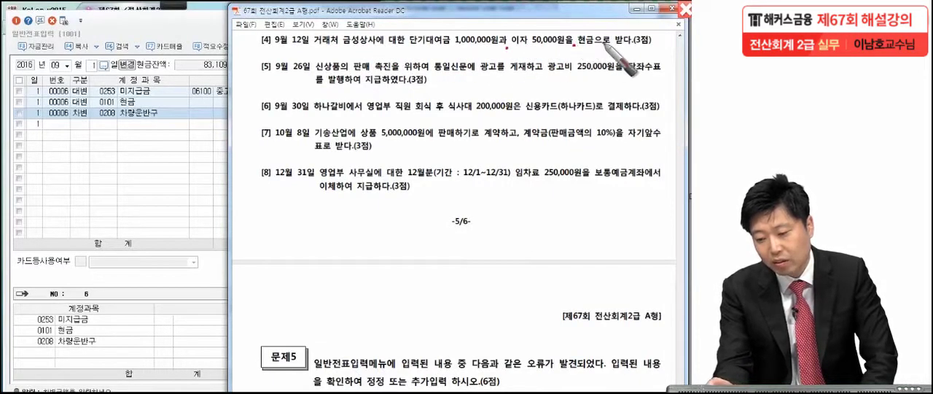
pyautogui.click(661, 48)
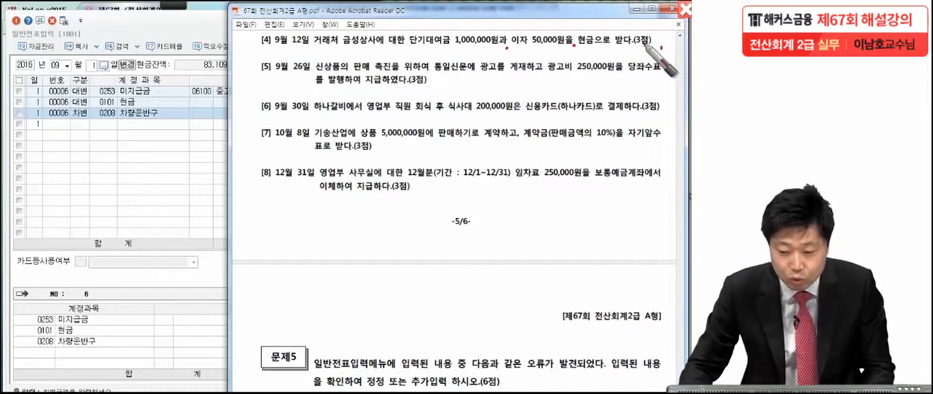
pyautogui.press('Escape')
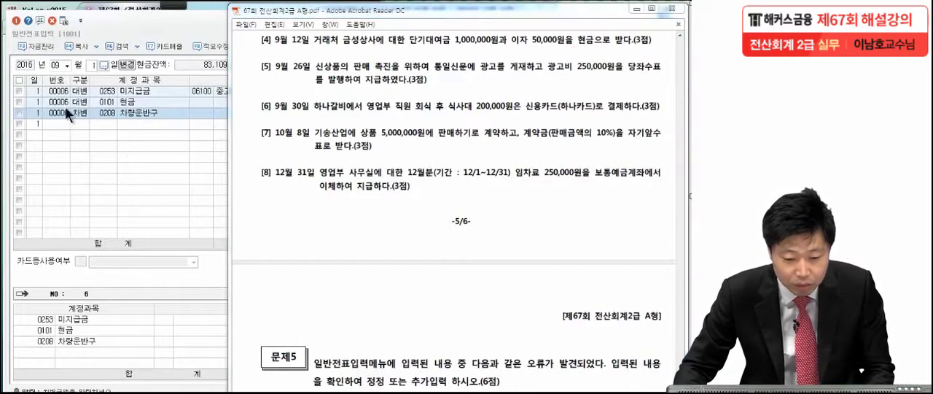
# Set the voucher date to 9월 12일 and start a credit line for account 0114 단기대여금
pyautogui.click(85, 68)
pyautogui.write('12')
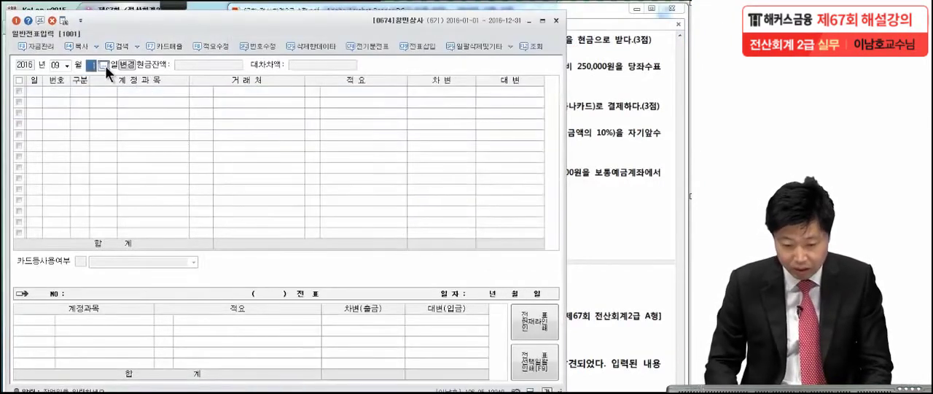
pyautogui.press('Return')
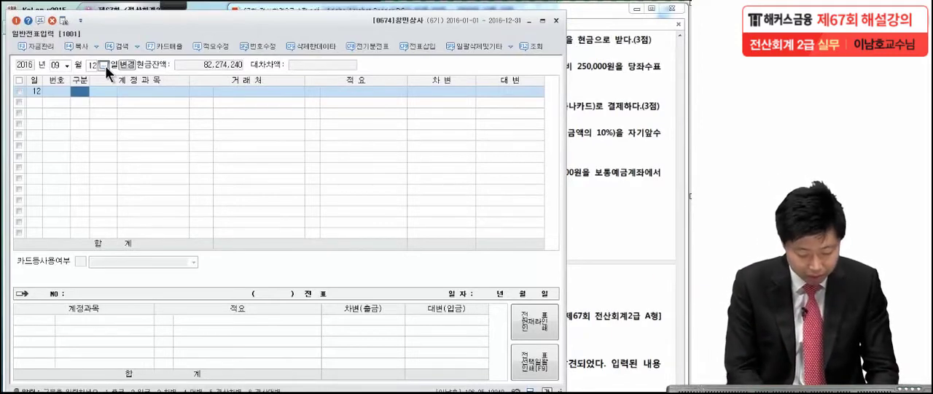
pyautogui.write('4')
pyautogui.press('Return')
pyautogui.write('단기')
pyautogui.press('Return')
pyautogui.press('Return')
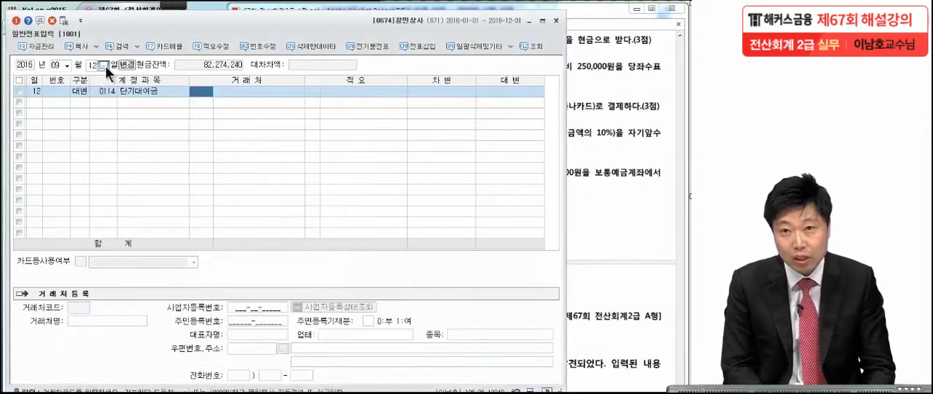
# Check the business partner in the exam PDF and assign 금성상사 to the 단기대여금 line
pyautogui.click(586, 160)
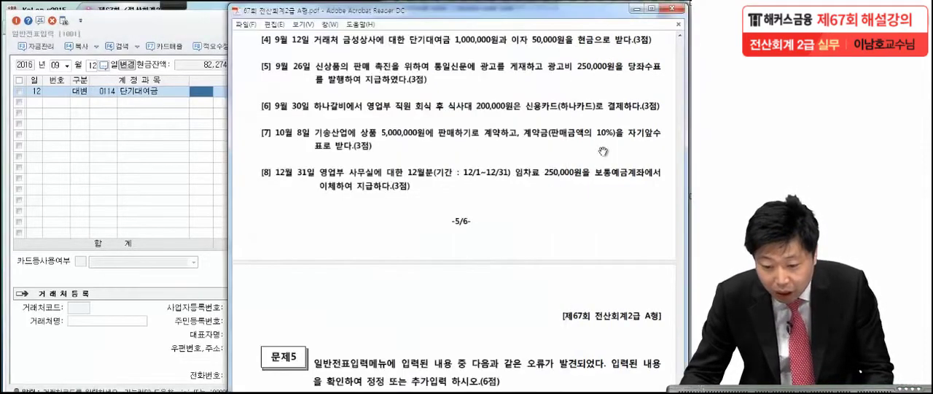
pyautogui.click(176, 193)
pyautogui.write('금성')
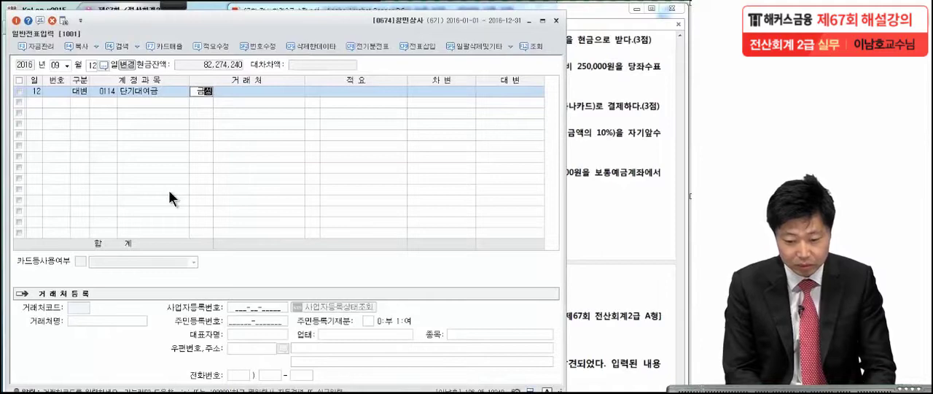
pyautogui.press('Return')
pyautogui.press('Return')
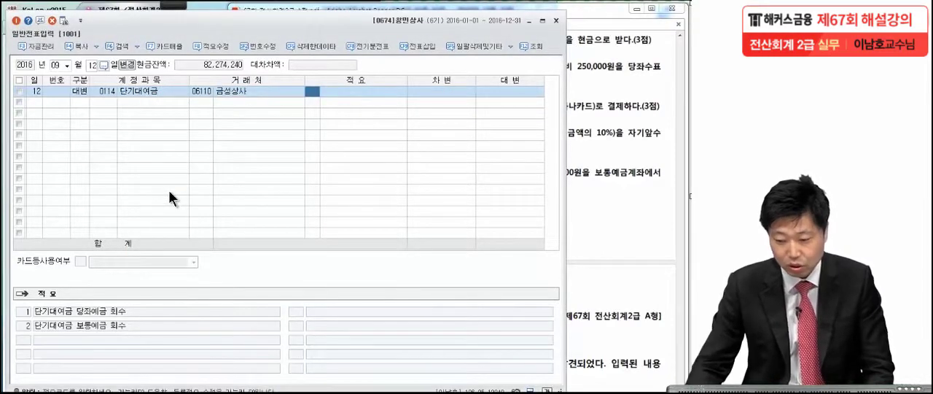
# Check the loan amount in the exam PDF and enter 1,000,000 as the credit amount of the 단기대여금 line
pyautogui.click(498, 93)
pyautogui.click(589, 90)
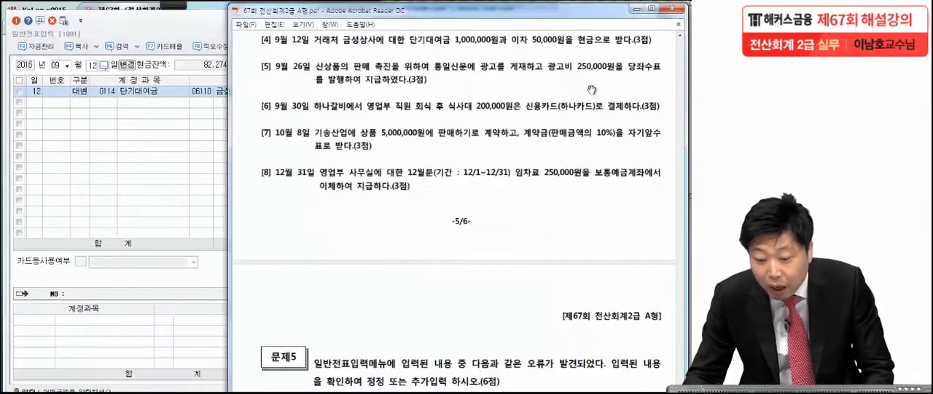
pyautogui.click(123, 129)
pyautogui.write('1000000')
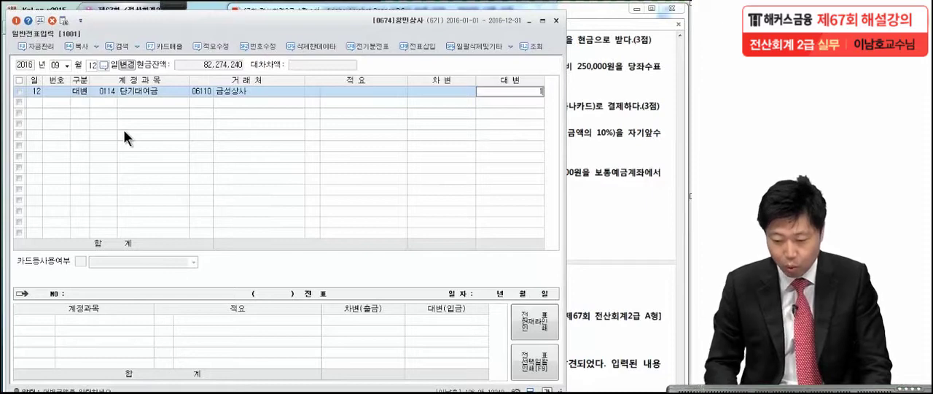
pyautogui.press('Return')
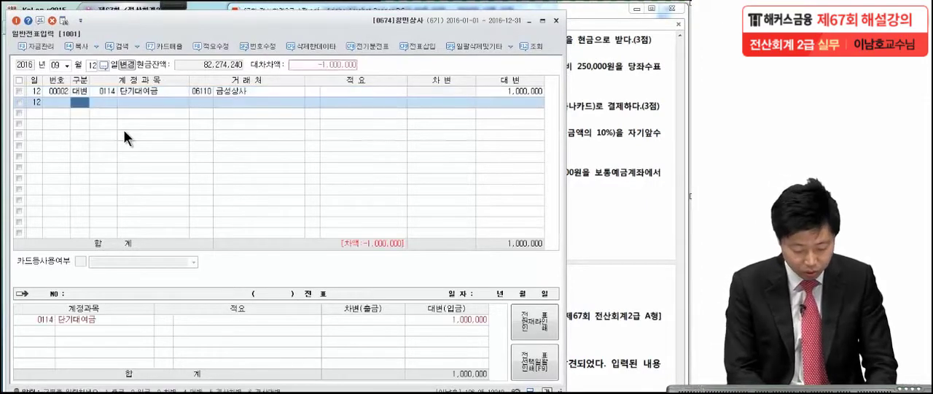
# Start a second credit line in the same voucher for account 0901 이자수익
pyautogui.write('4')
pyautogui.press('Return')
pyautogui.write('0')
pyautogui.write('자수')
pyautogui.press('Return')
pyautogui.press('Return')
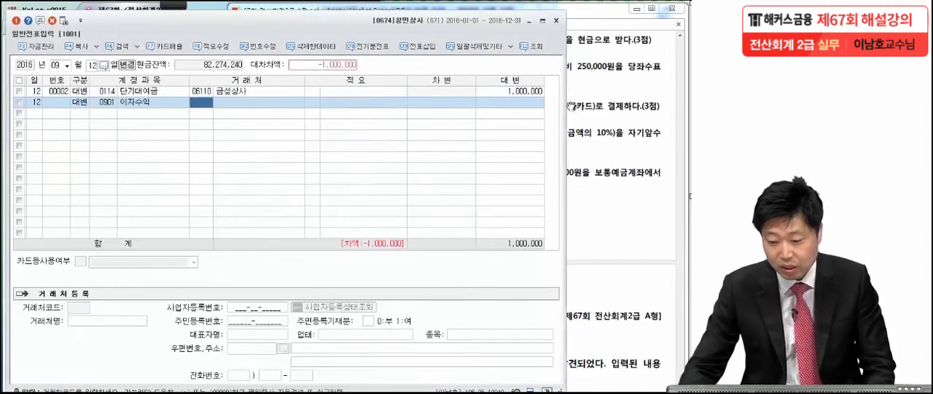
# Check the interest in the exam PDF and enter 50,000 as the credit amount of the 이자수익 line
pyautogui.click(534, 104)
pyautogui.click(594, 111)
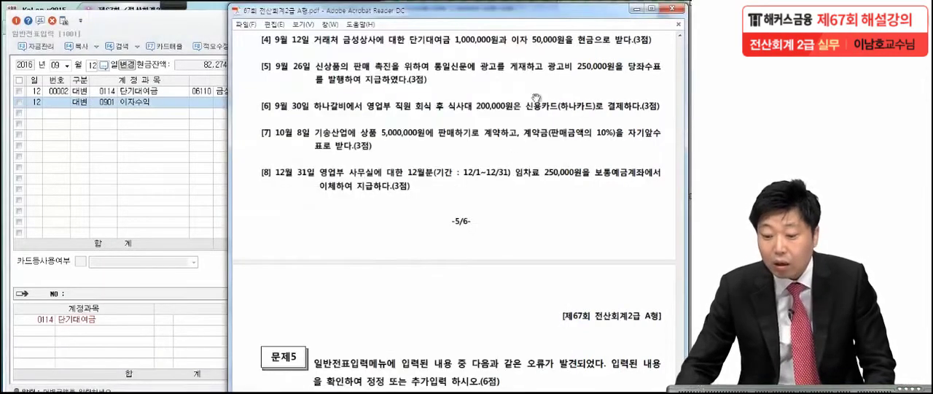
pyautogui.click(210, 156)
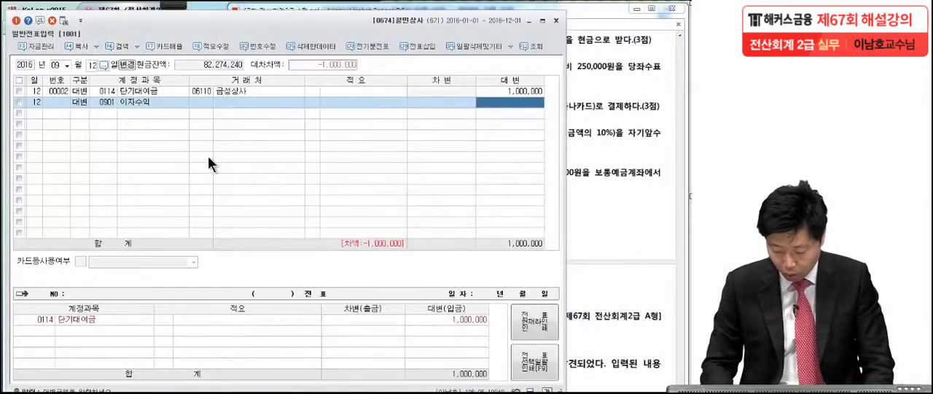
pyautogui.write('50000')
pyautogui.press('Return')
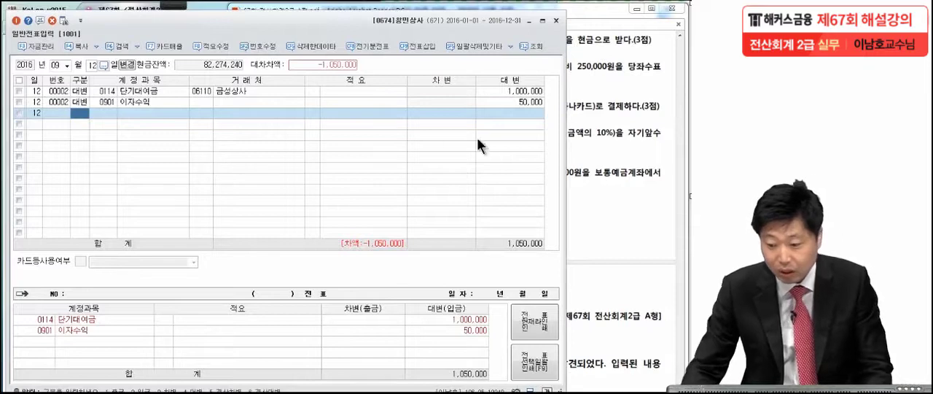
# Add the balancing debit line for account 0101 현금 with 1,050,000
pyautogui.click(586, 114)
pyautogui.click(170, 148)
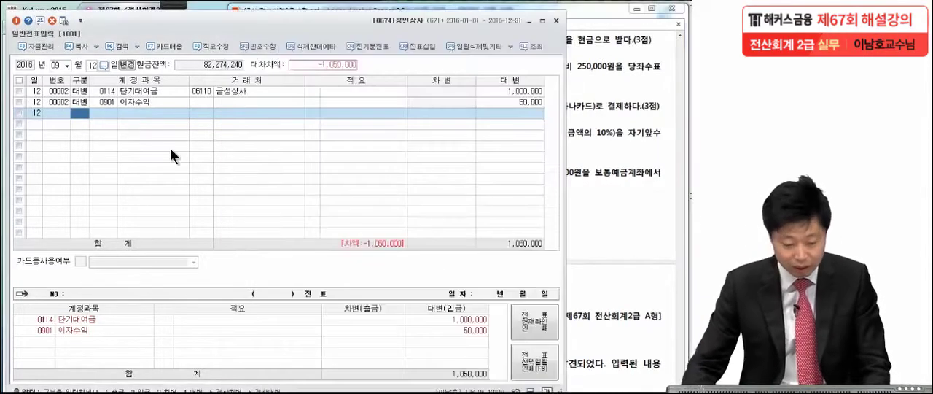
pyautogui.write('3보')
pyautogui.press('BackSpace')
pyautogui.press('BackSpace')
pyautogui.press('BackSpace')
pyautogui.write('현ㄱ')
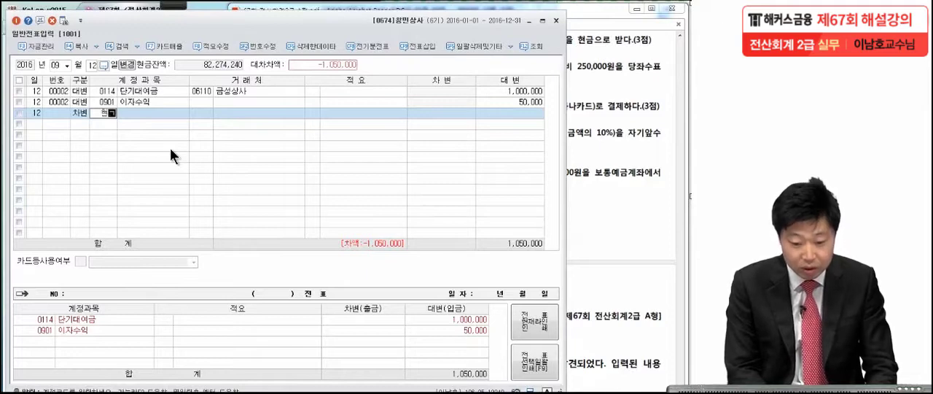
pyautogui.press('Return')
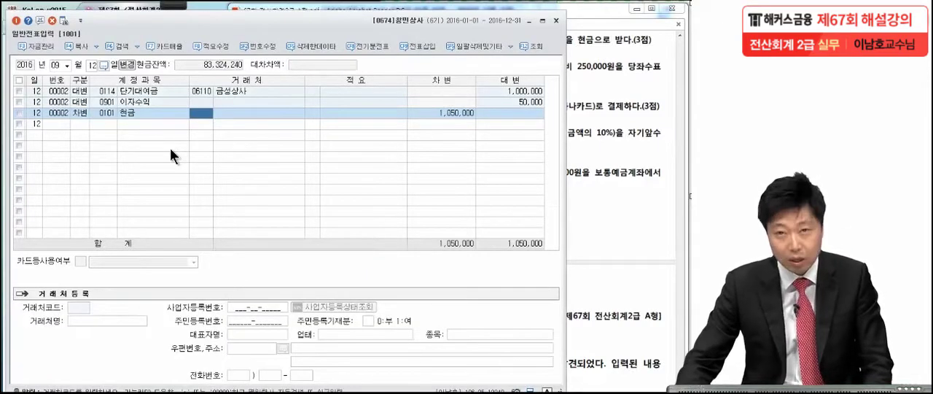
# Read transaction [5] dated 9월 26일 in the exam PDF and circle the payment method 당좌수표 with the pen
pyautogui.click(590, 133)
pyautogui.scroll(-1, 347, 178)
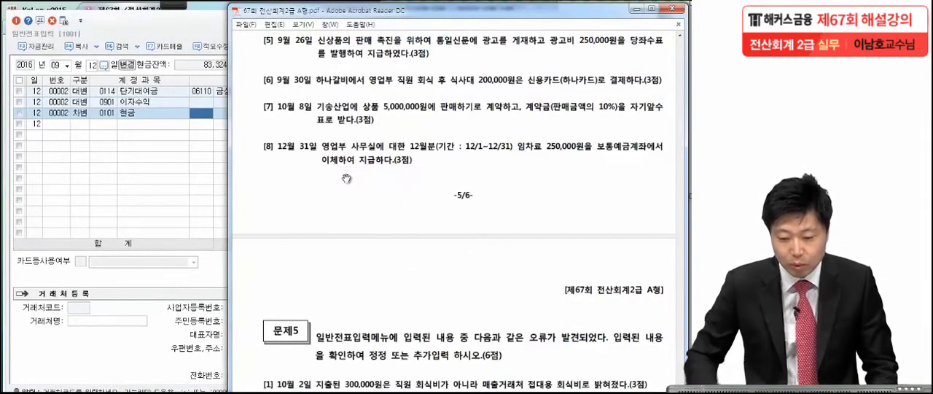
pyautogui.click(174, 5)
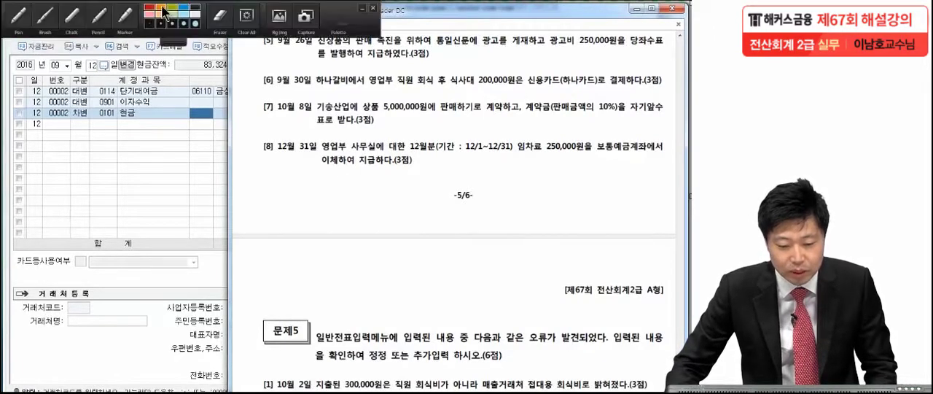
pyautogui.click(20, 26)
pyautogui.moveTo(459, 48); pyautogui.dragTo(545, 44)
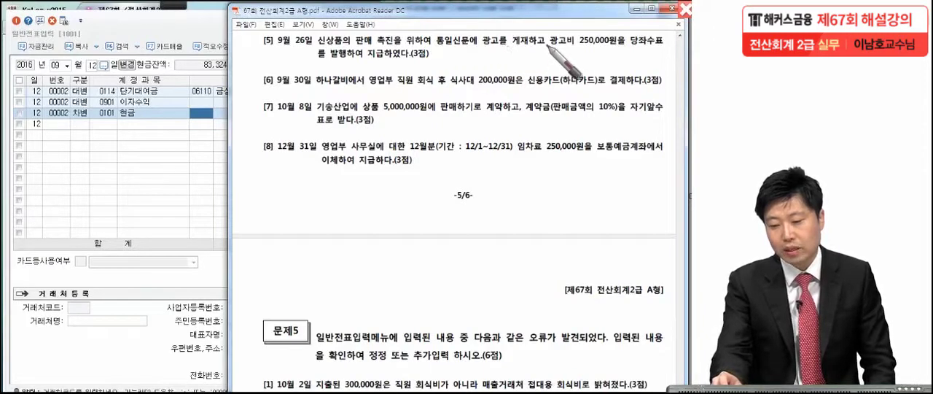
pyautogui.click(630, 49)
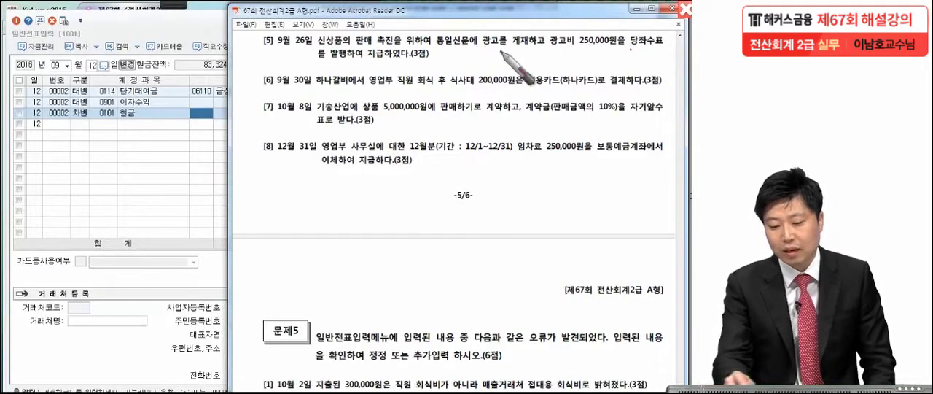
pyautogui.click(434, 66)
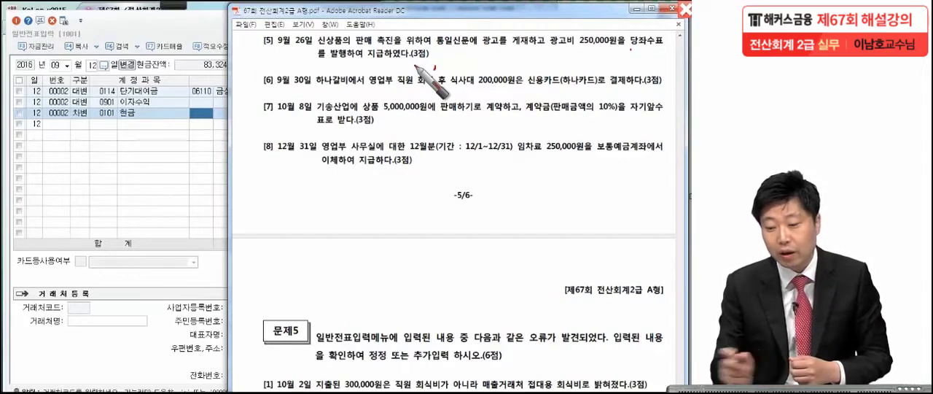
pyautogui.moveTo(656, 45)
pyautogui.mouseDown()
pyautogui.moveTo(674, 33)
pyautogui.moveTo(643, 55)
pyautogui.mouseUp()
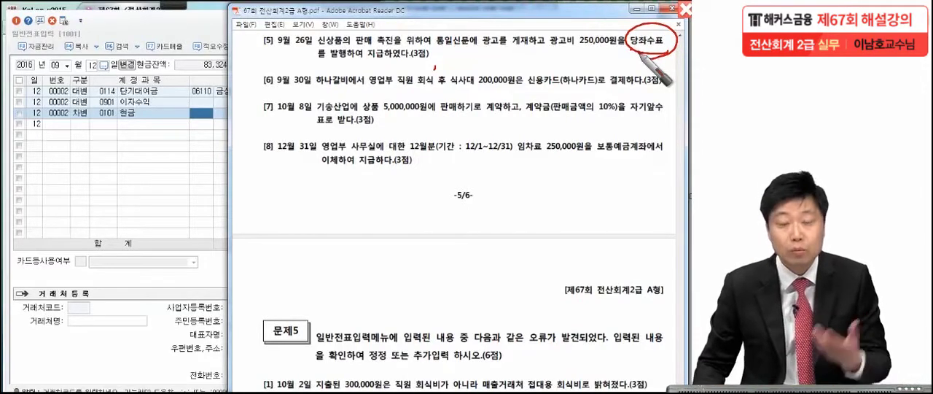
pyautogui.press('Escape')
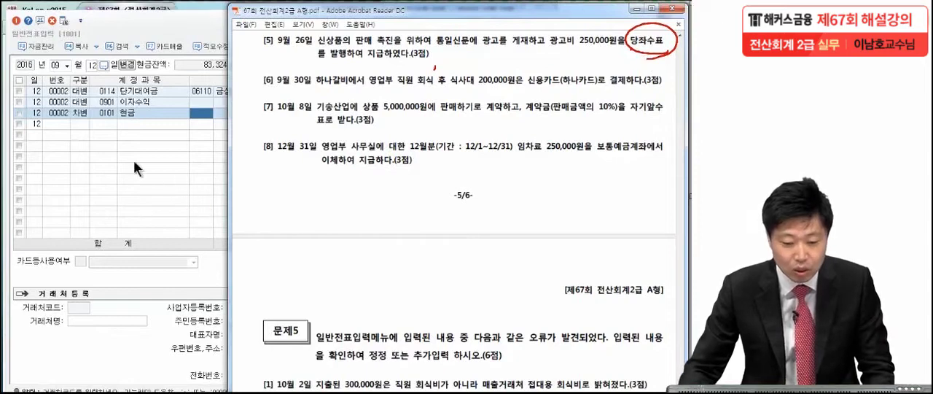
# Set the voucher date to 9월 26일 and start a debit line for the 판매관리비 account 0833 광고선전비
pyautogui.click(90, 66)
pyautogui.write('26')
pyautogui.press('Return')
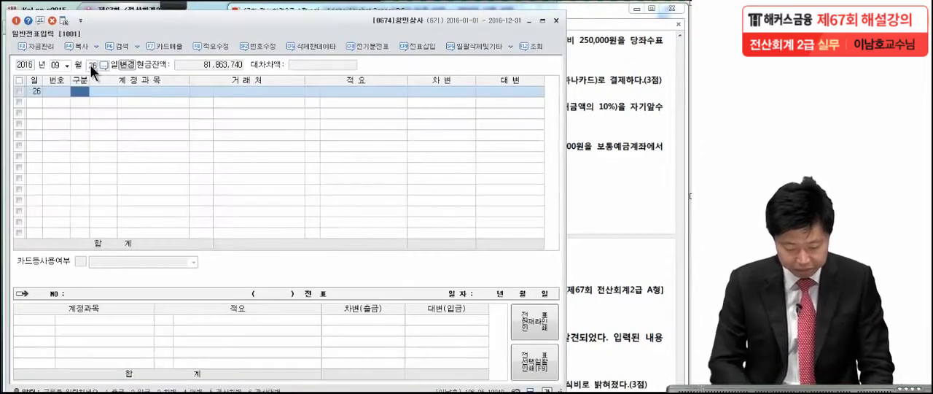
pyautogui.write('3')
pyautogui.press('Return')
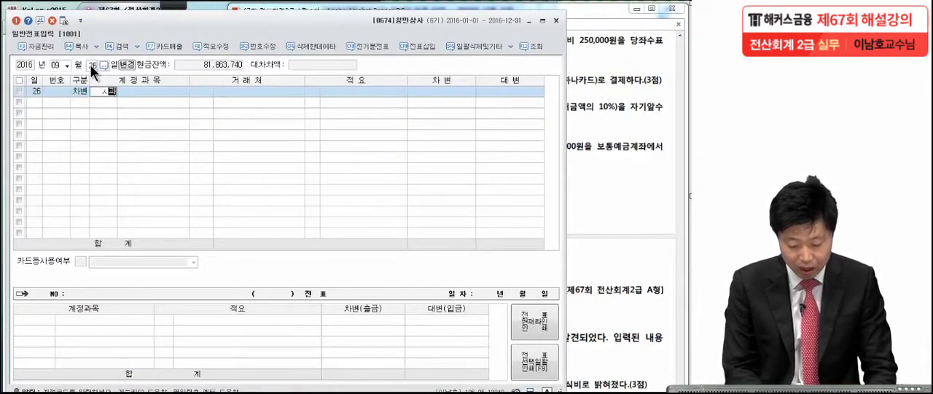
pyautogui.write('고선')
pyautogui.press('Return')
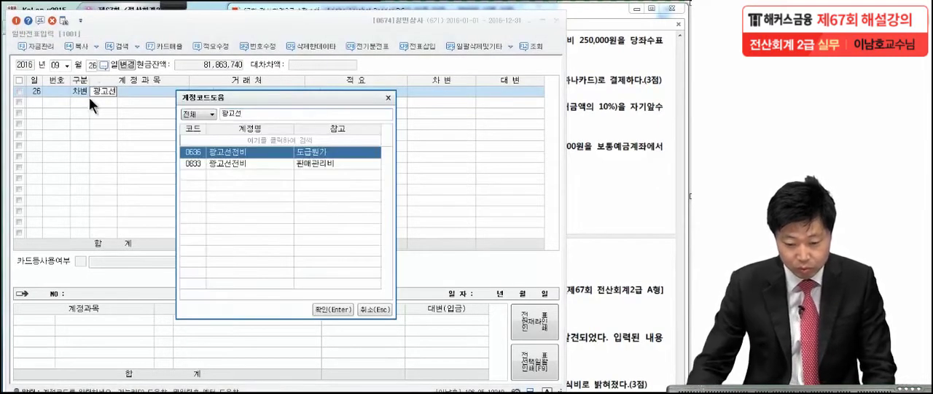
pyautogui.click(219, 162)
pyautogui.press('Return')
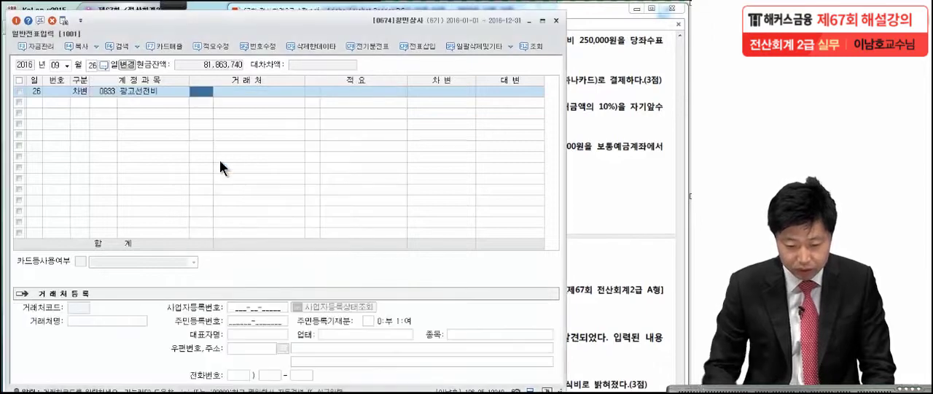
# Check the advertising cost in the exam PDF and enter 250,000 as the debit amount of the 광고선전비 line
pyautogui.click(629, 68)
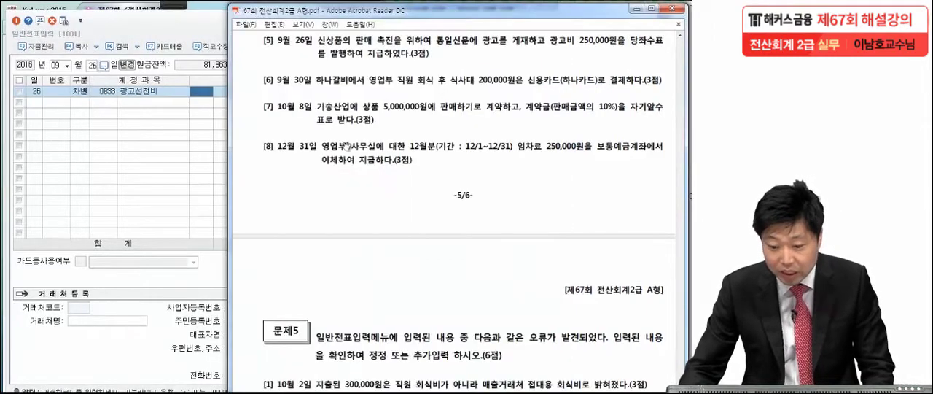
pyautogui.click(183, 181)
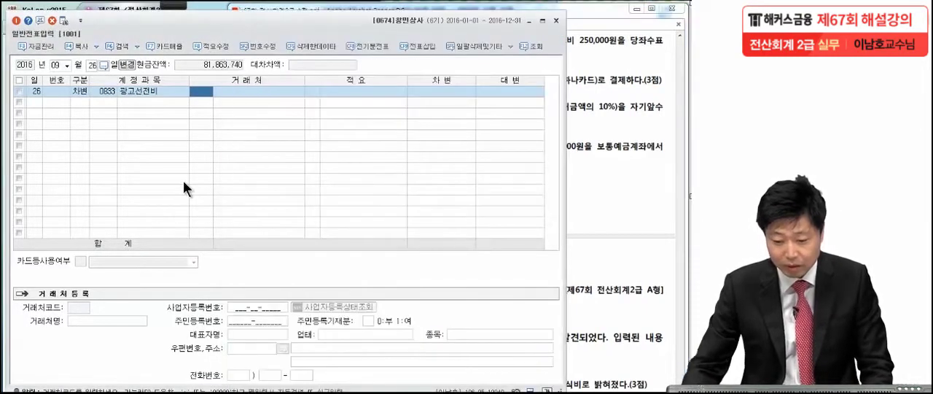
pyautogui.click(469, 92)
pyautogui.write('2500000')
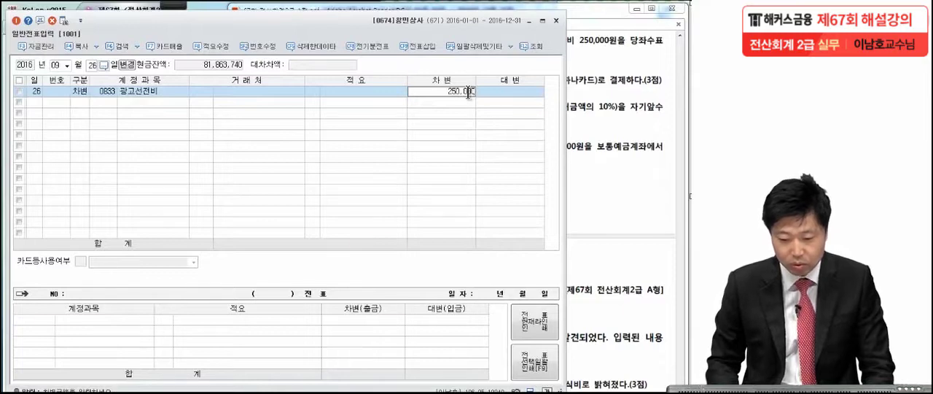
pyautogui.press('Return')
# Add the balancing credit line for account 0102 당좌예금 with 250,000
pyautogui.write('4')
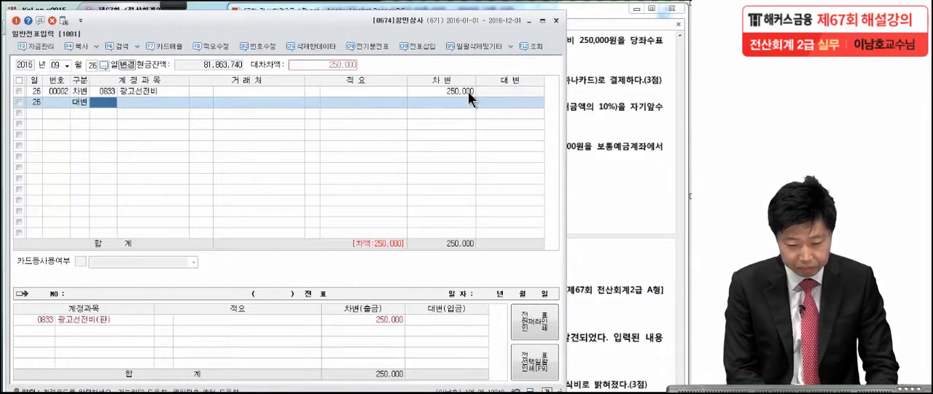
pyautogui.write('당좌예')
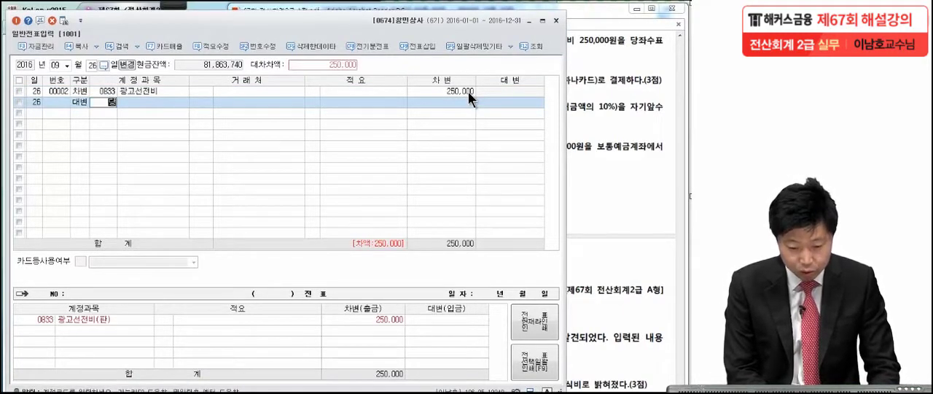
pyautogui.press('Return')
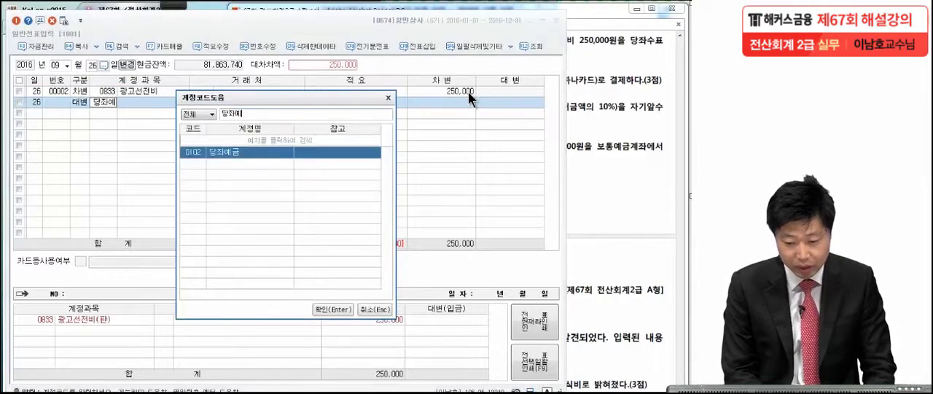
pyautogui.press('Return')
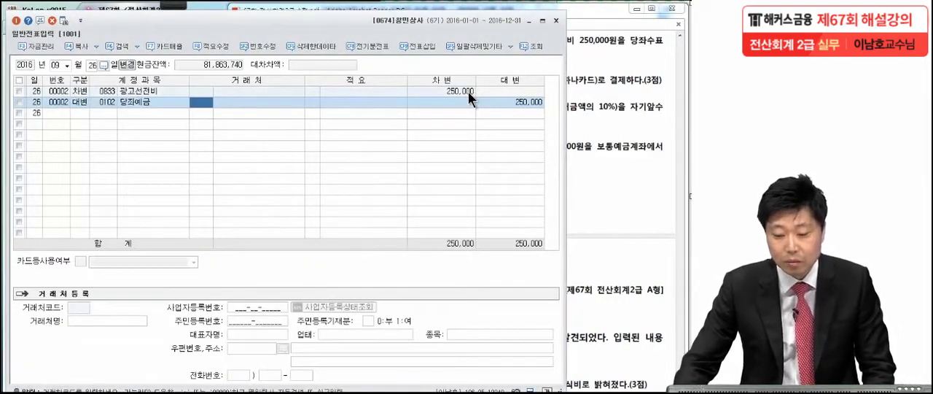
# Read transaction [6] dated 9월 30일 in the exam PDF and mark 식사대 and 하나카드 with the pen
pyautogui.click(635, 93)
pyautogui.scroll(-1, 595, 178)
pyautogui.moveTo(596, 178); pyautogui.dragTo(596, 165)
pyautogui.click(172, 4)
pyautogui.click(172, 4)
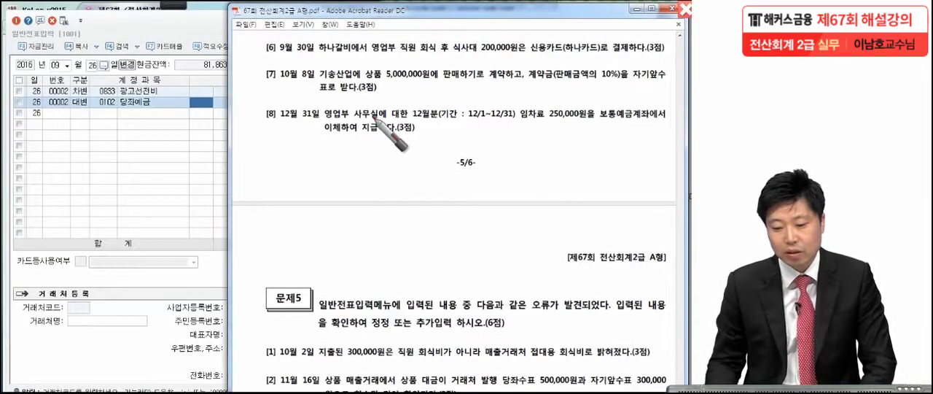
pyautogui.click(451, 67)
pyautogui.click(535, 60)
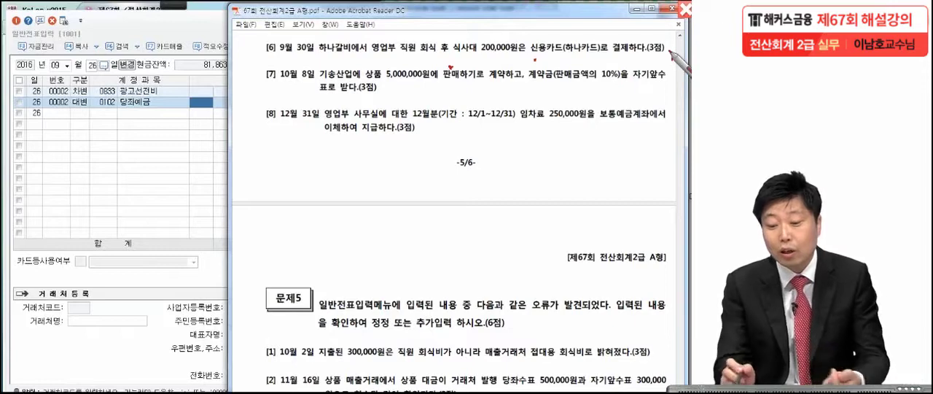
pyautogui.moveTo(476, 51); pyautogui.dragTo(452, 49)
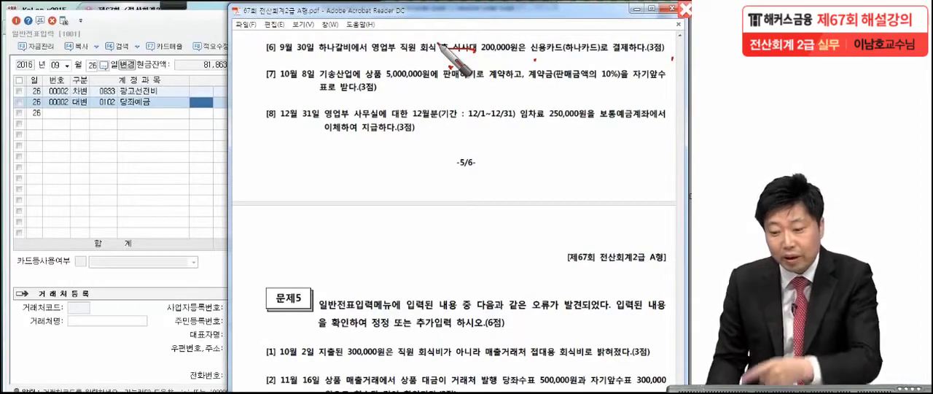
pyautogui.moveTo(569, 60); pyautogui.dragTo(599, 54)
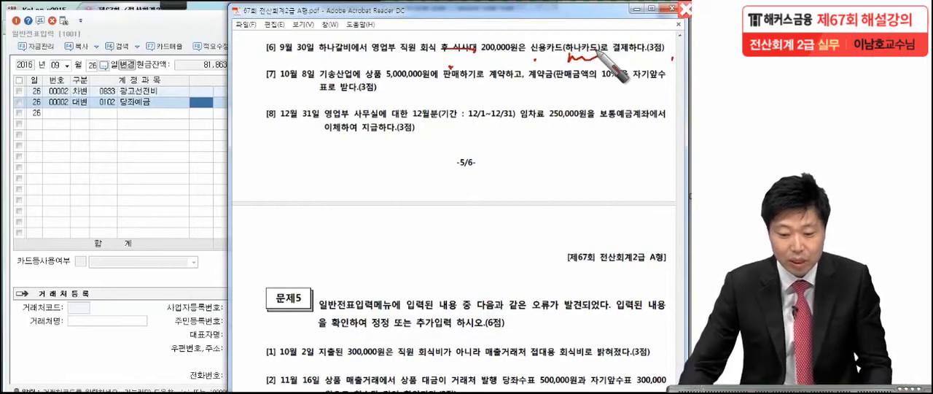
pyautogui.press('Escape')
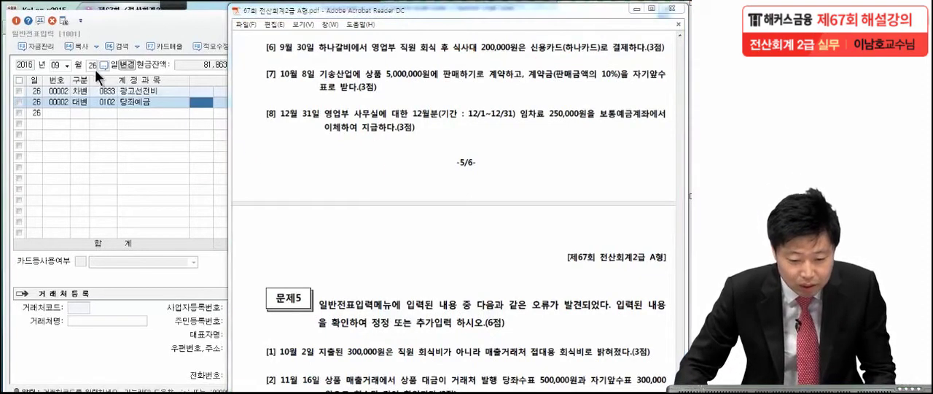
# Set the voucher date to 9월 30일 and start a debit line for the 판매관리비 account 0811 복리후생비
pyautogui.click(91, 65)
pyautogui.write('30')
pyautogui.press('Return')
pyautogui.write('3')
pyautogui.press('Return')
pyautogui.write('복리')
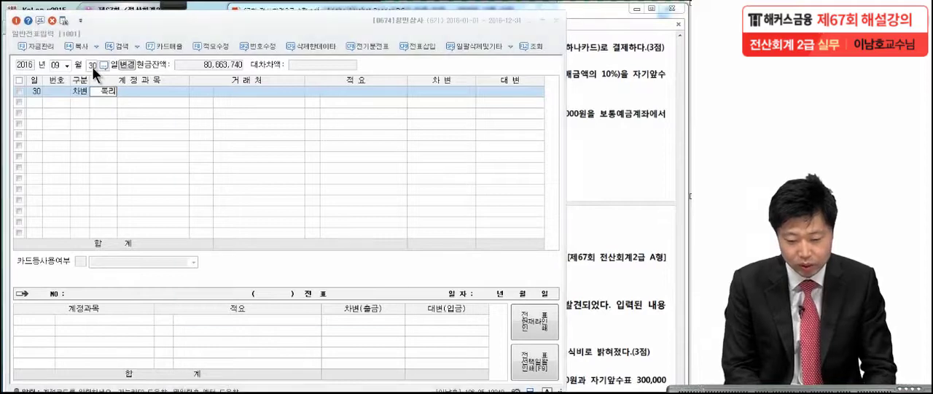
pyautogui.press('Return')
pyautogui.click(239, 207)
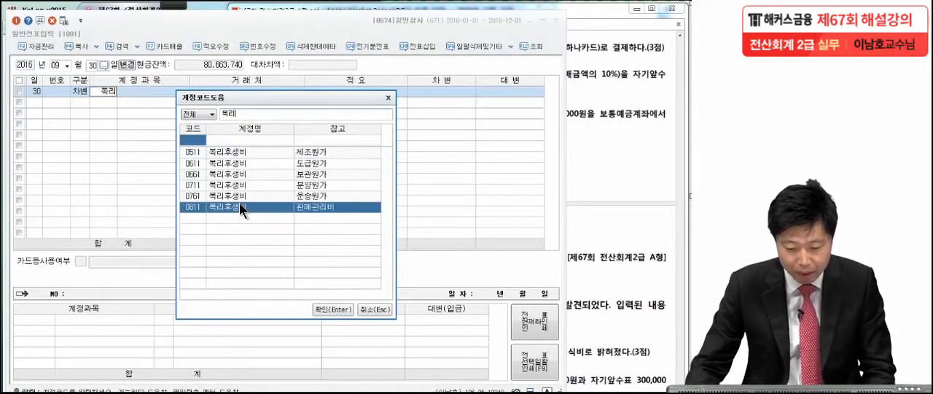
pyautogui.press('Return')
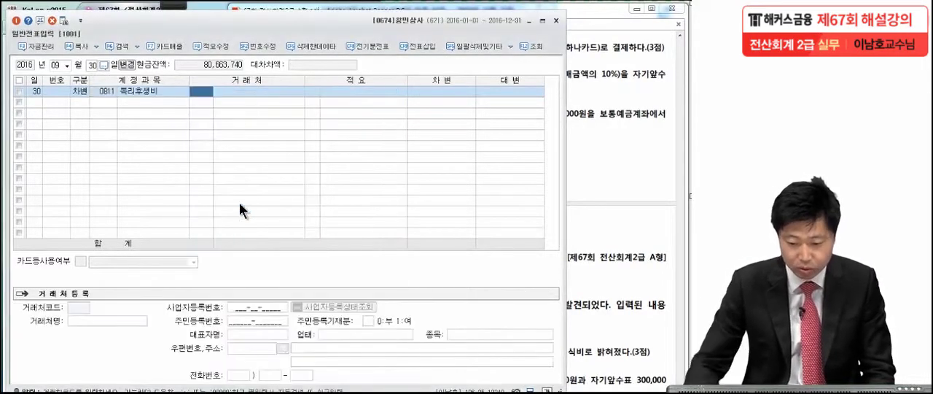
# Check the meal cost in the exam PDF and enter 200,000 as the debit amount of the 복리후생비 line
pyautogui.click(433, 91)
pyautogui.click(599, 89)
pyautogui.click(175, 170)
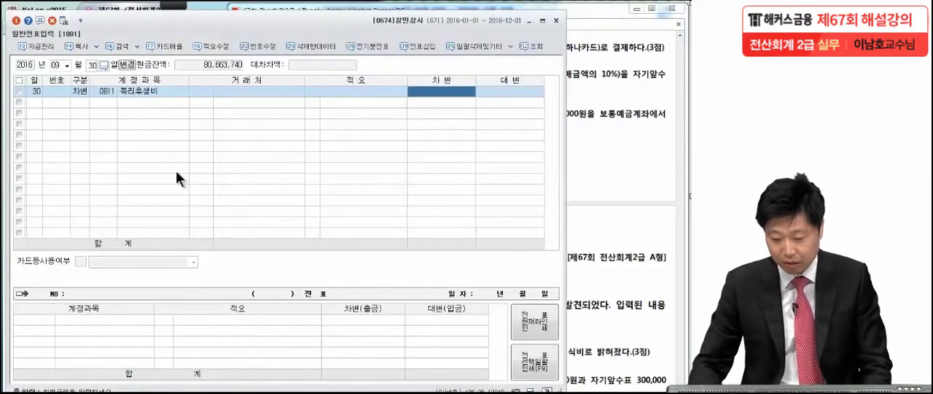
pyautogui.write('2000000')
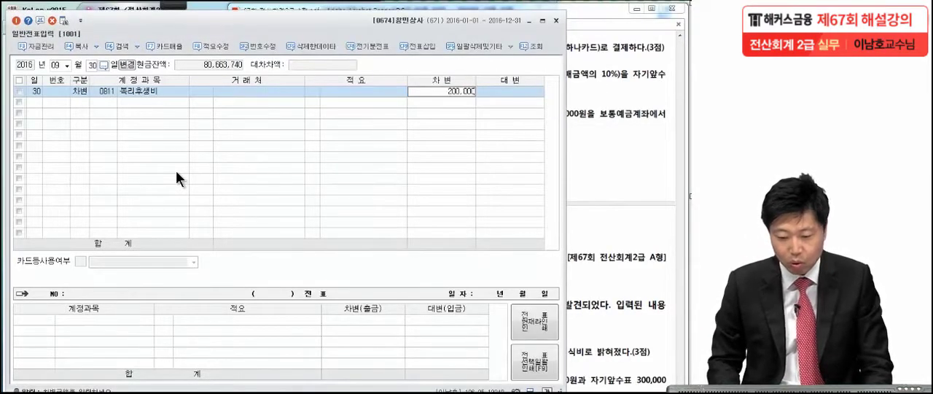
pyautogui.press('Return')
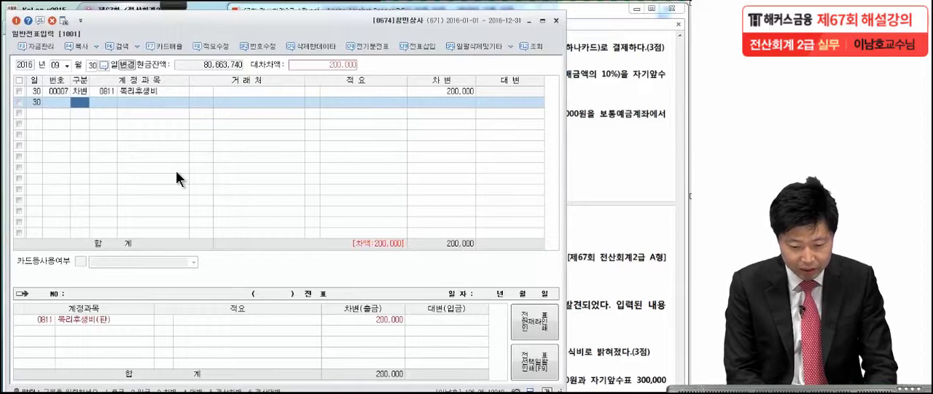
# Add the balancing credit line for account 0253 미지급금 with 200,000
pyautogui.write('4미지급')
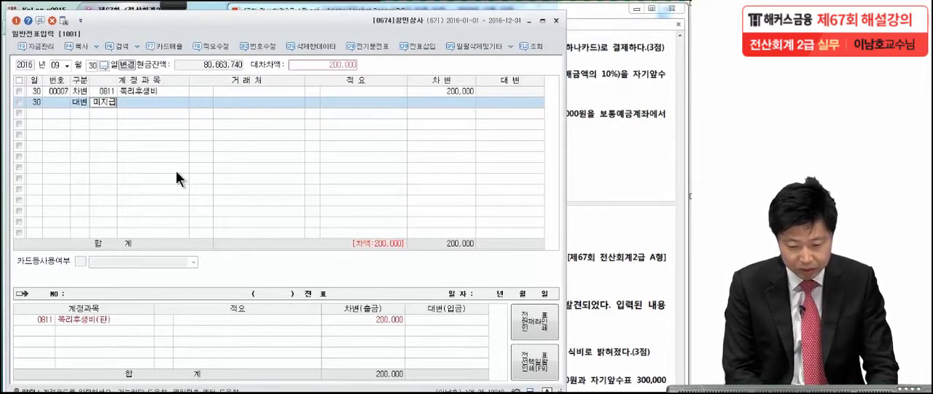
pyautogui.press('Return')
# Look up the card companies and assign 하나카드 as the 거래처 of the 미지급금 line
pyautogui.press('Return')
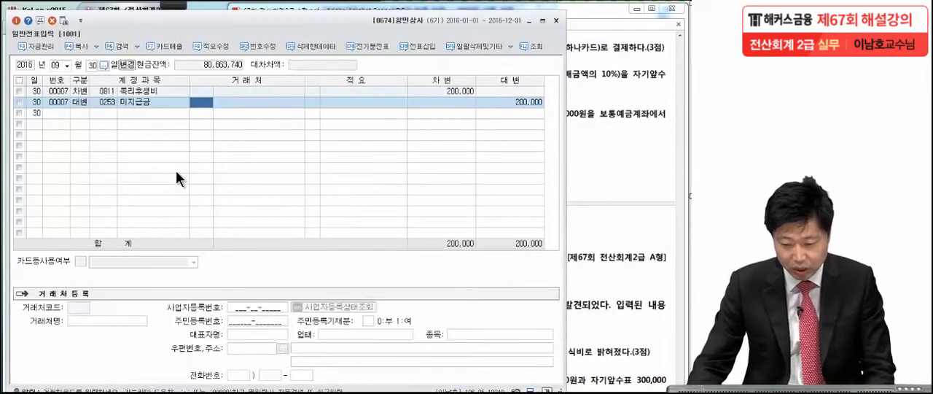
pyautogui.write('카드')
pyautogui.press('Return')
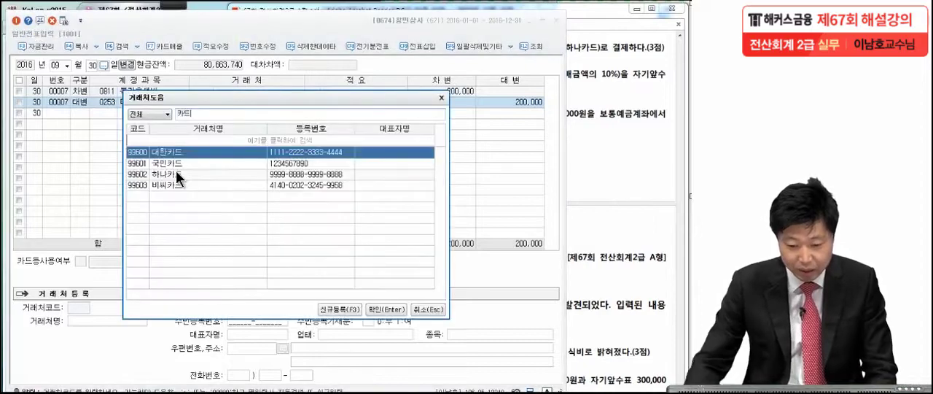
pyautogui.click(624, 90)
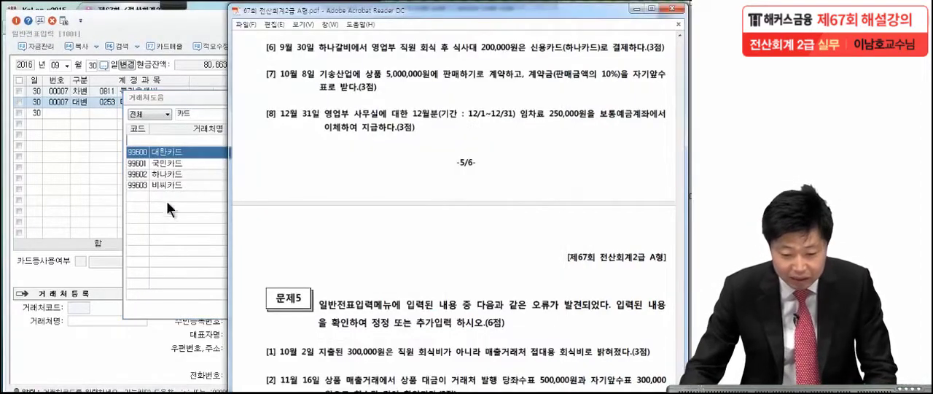
pyautogui.click(172, 179)
pyautogui.doubleClick(170, 181)
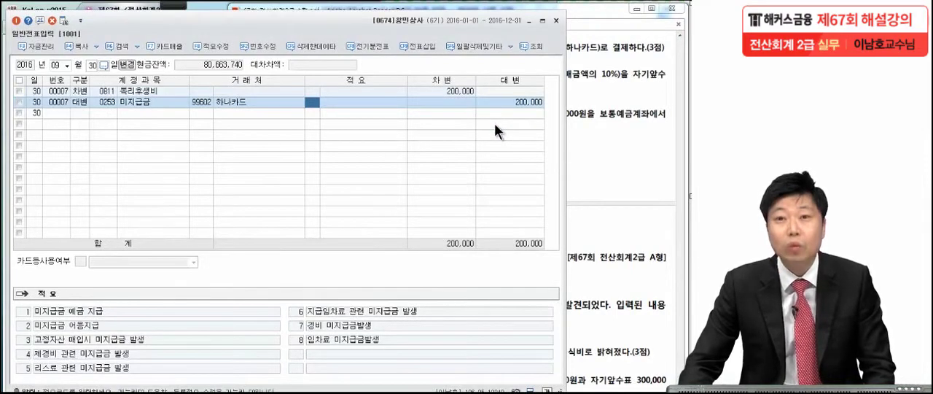
# Read transaction [7] dated 10월 8일 in the exam PDF and underline the 계약금 wording with the pen
pyautogui.click(598, 126)
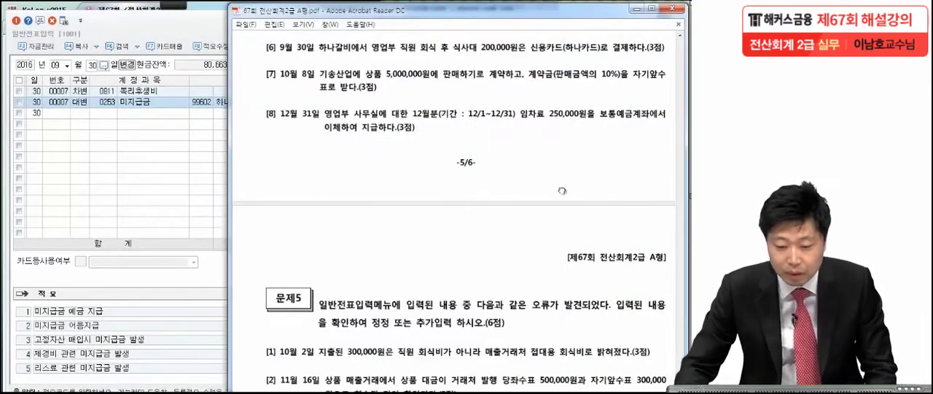
pyautogui.moveTo(562, 191); pyautogui.dragTo(562, 156)
pyautogui.click(173, 5)
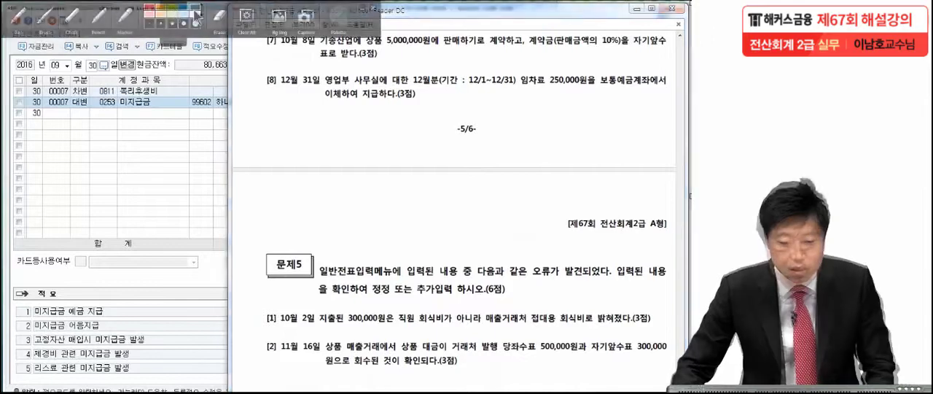
pyautogui.click(64, 20)
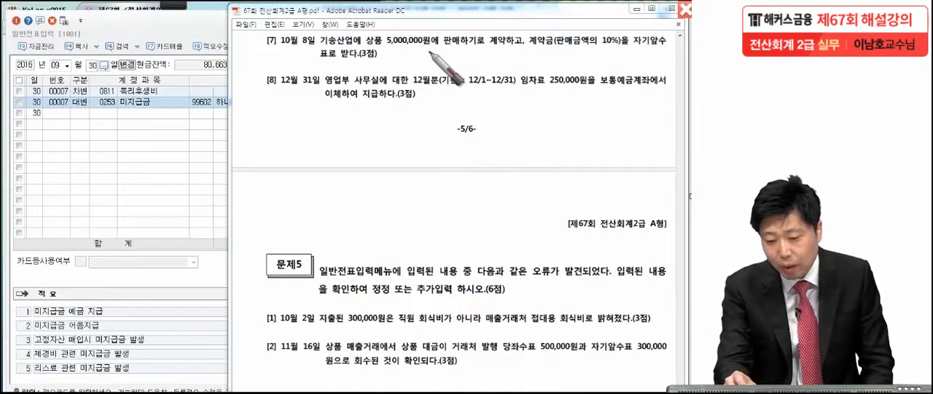
pyautogui.moveTo(526, 49); pyautogui.dragTo(600, 51)
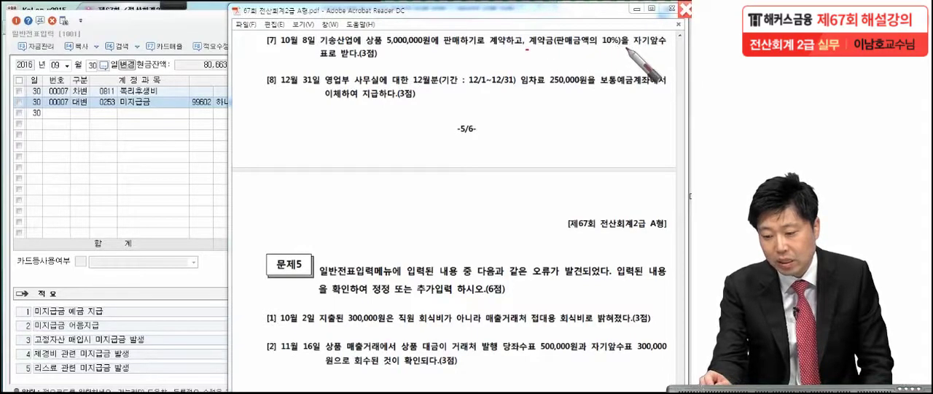
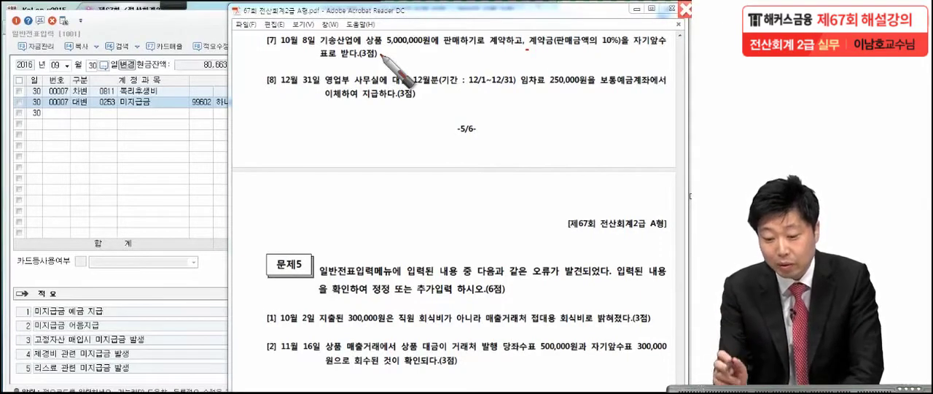
# Underline the 상품 5,000,000원, 10% and 자기앞수표 wording of transaction [7] in the exam PDF with the pen
pyautogui.moveTo(366, 46); pyautogui.dragTo(436, 43)
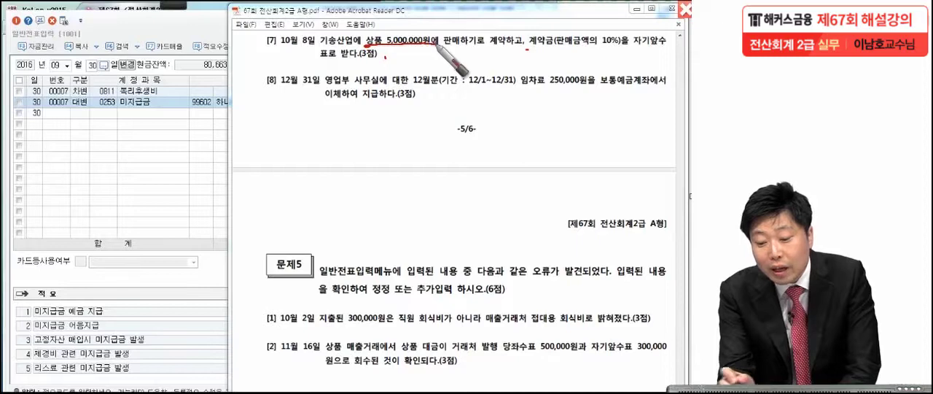
pyautogui.moveTo(625, 50); pyautogui.dragTo(600, 50)
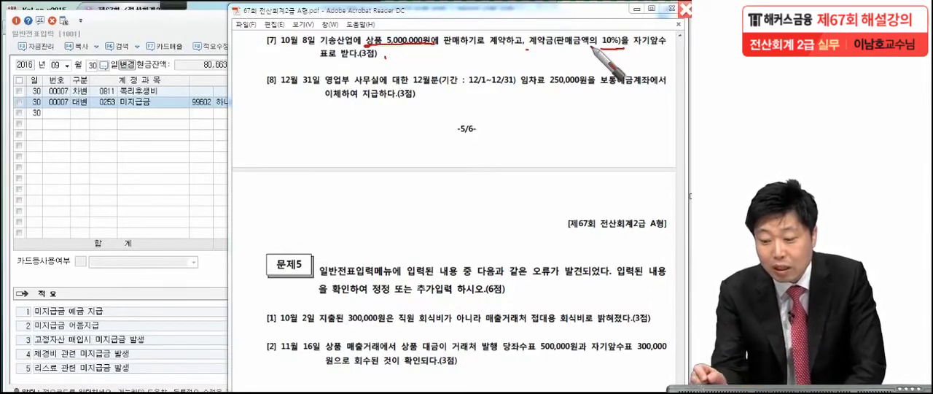
pyautogui.moveTo(633, 52); pyautogui.dragTo(679, 55)
pyautogui.moveTo(317, 56); pyautogui.dragTo(336, 58)
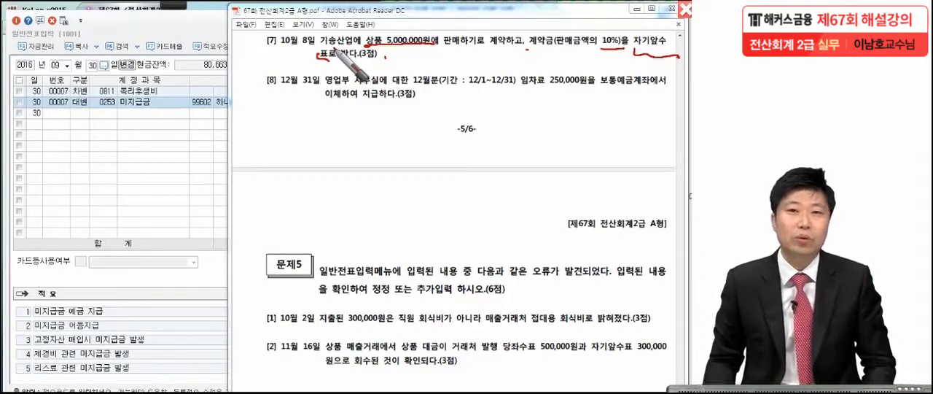
pyautogui.press('Escape')
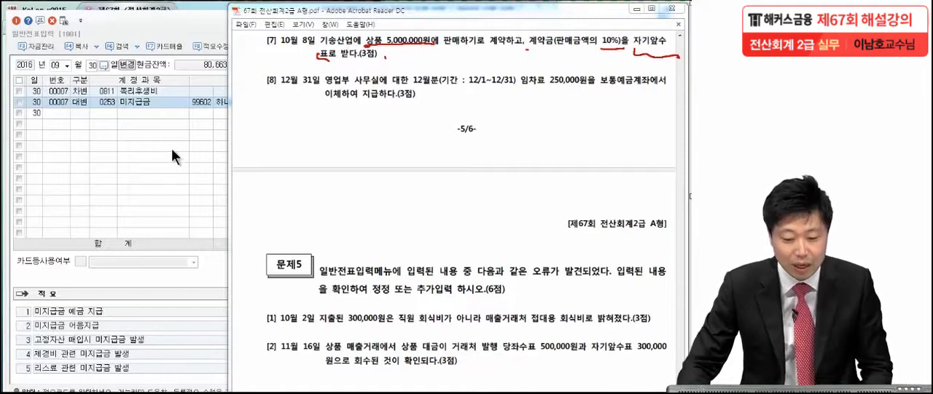
# Set the voucher date to 10월 8일 and start a credit line with account 0259 선수금
pyautogui.click(55, 67)
pyautogui.write('11')
pyautogui.write('8')
pyautogui.press('Return')
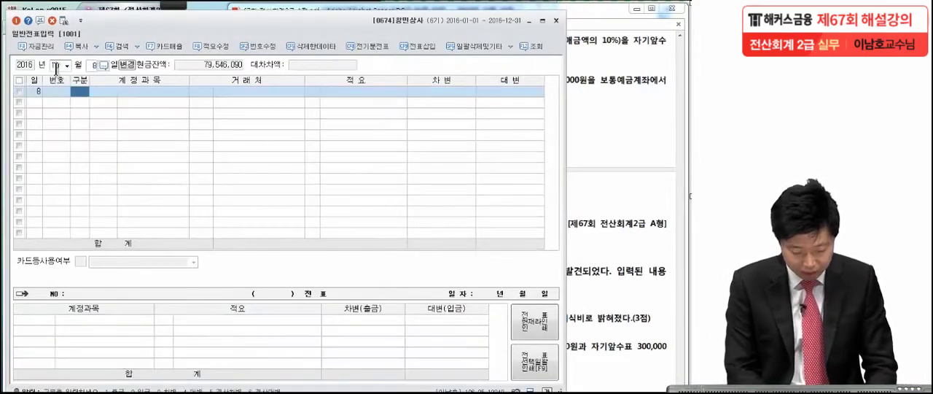
pyautogui.write('4')
pyautogui.press('Return')
pyautogui.write('259')
pyautogui.press('Return')
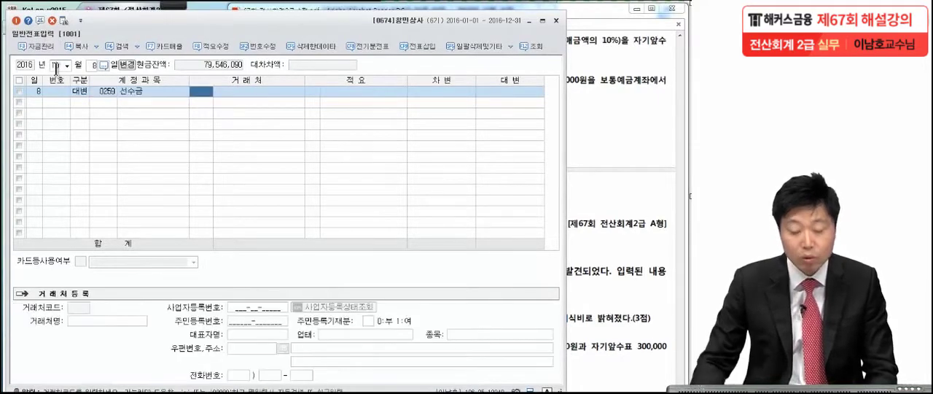
# Check the customer in transaction [7] of the exam PDF and assign 기송산업 as the 거래처 of the 선수금 line
pyautogui.click(600, 52)
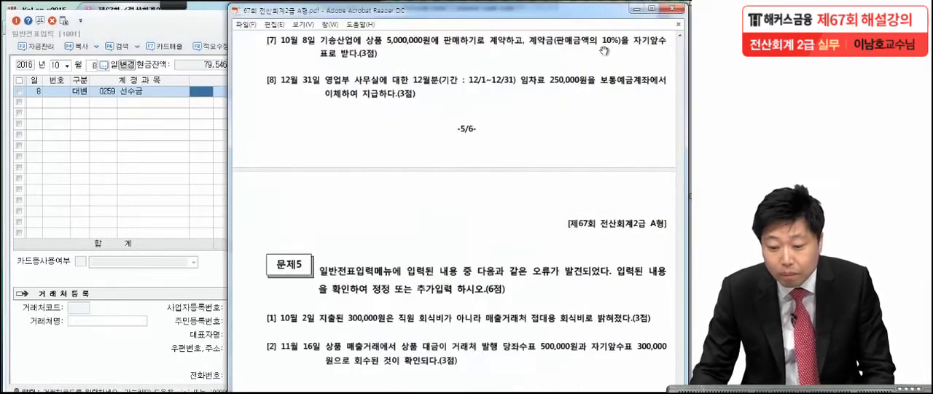
pyautogui.click(130, 146)
pyautogui.write('기승산')
pyautogui.press('Return')
pyautogui.press('Return')
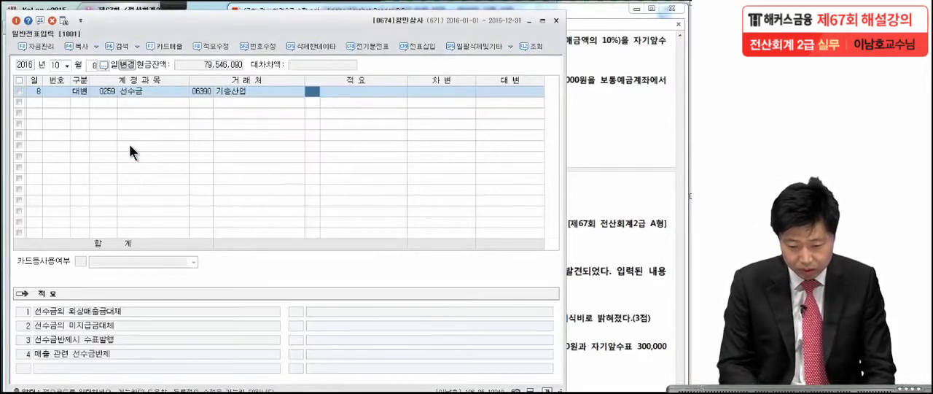
# Enter 500,000 as the credit amount of the 선수금 line
pyautogui.click(593, 112)
pyautogui.click(196, 198)
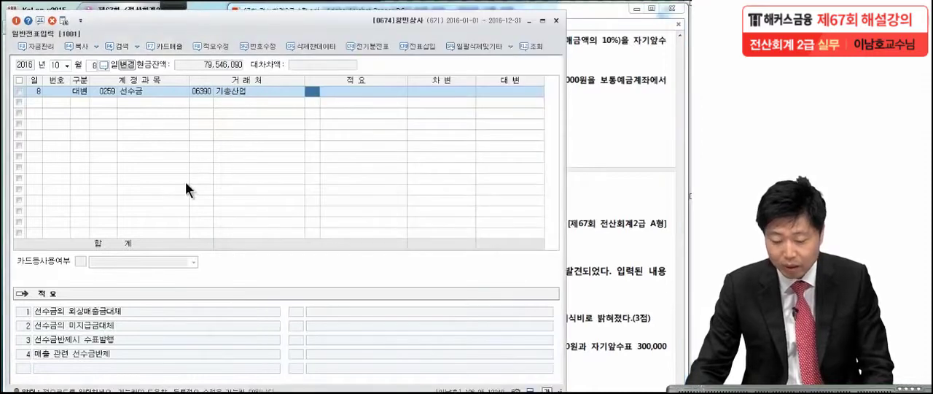
pyautogui.press('Return')
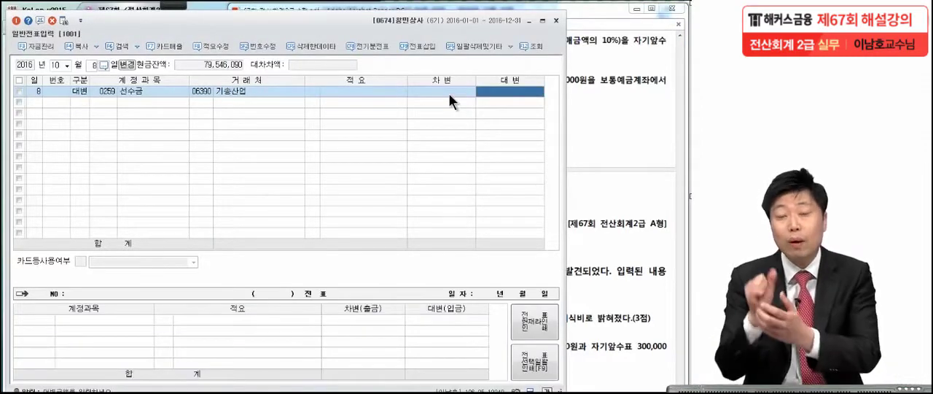
pyautogui.write('5')
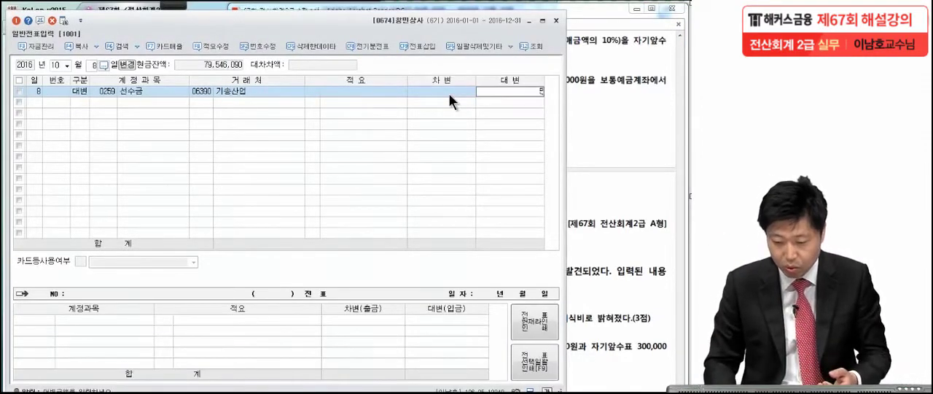
pyautogui.write('00,000')
pyautogui.press('Return')
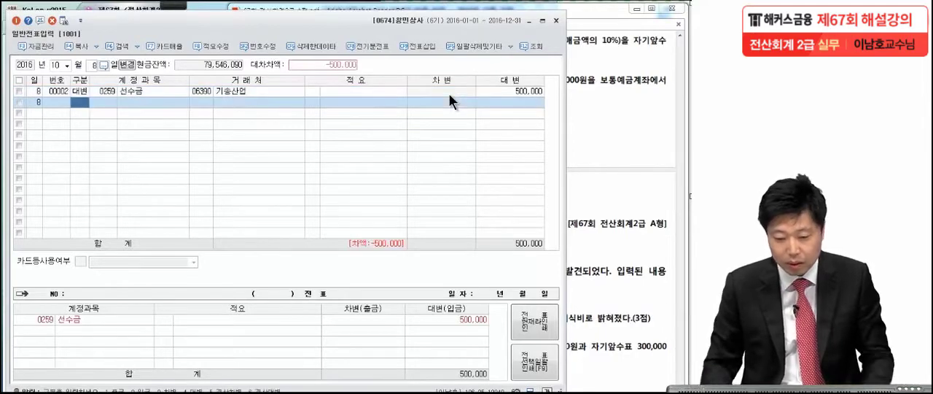
# Add the balancing debit line for account 0101 현금 with 500,000
pyautogui.write('3')
pyautogui.press('Return')
pyautogui.write('101')
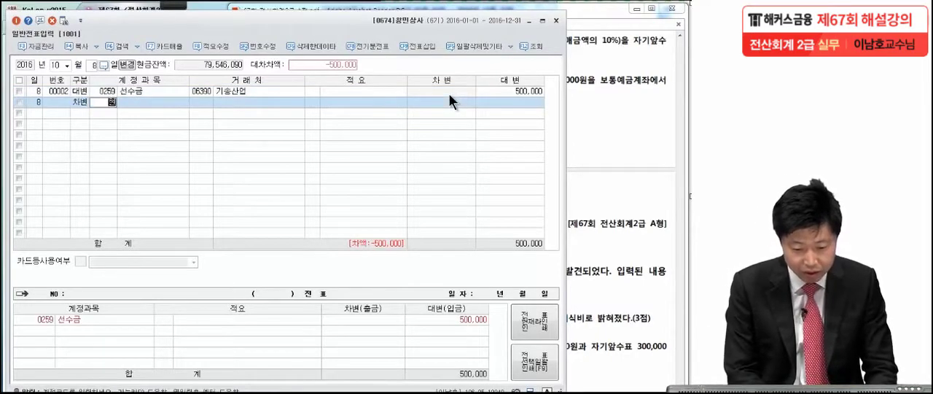
pyautogui.press('Return')
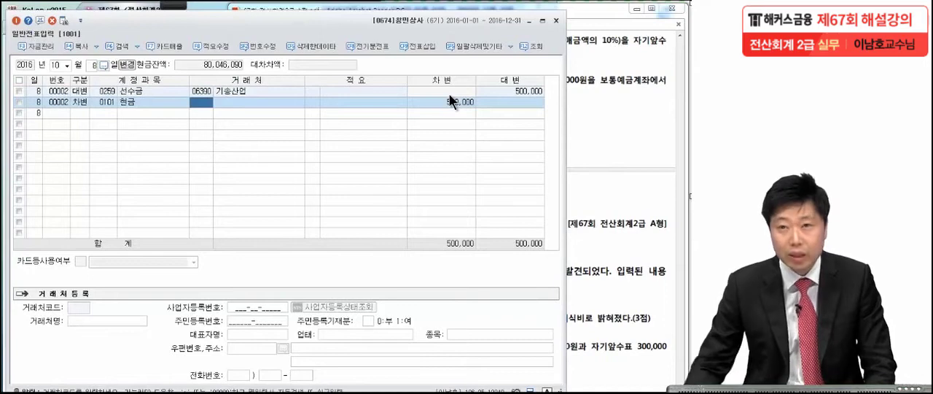
# Read and mark transaction [8] in the exam PDF, and set the voucher date to 12월 31일
pyautogui.click(611, 129)
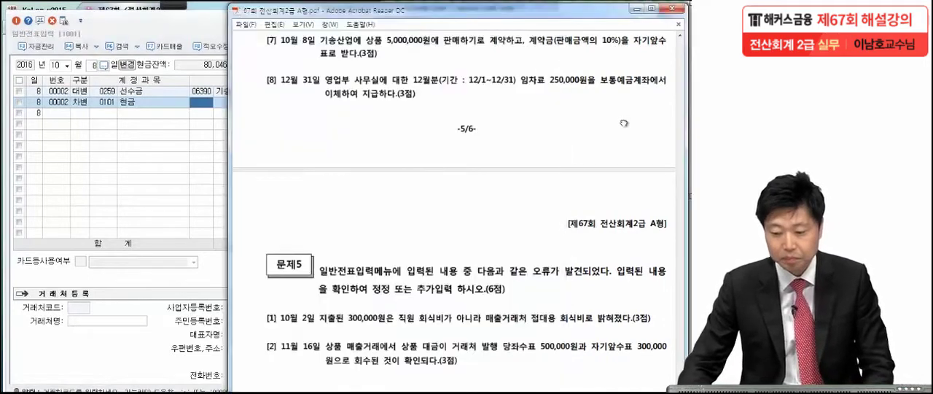
pyautogui.moveTo(597, 188); pyautogui.dragTo(598, 151)
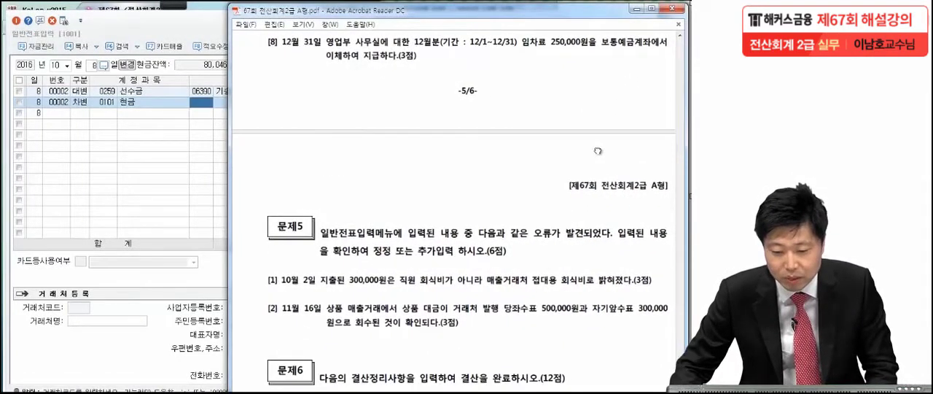
pyautogui.click(169, 4)
pyautogui.click(20, 18)
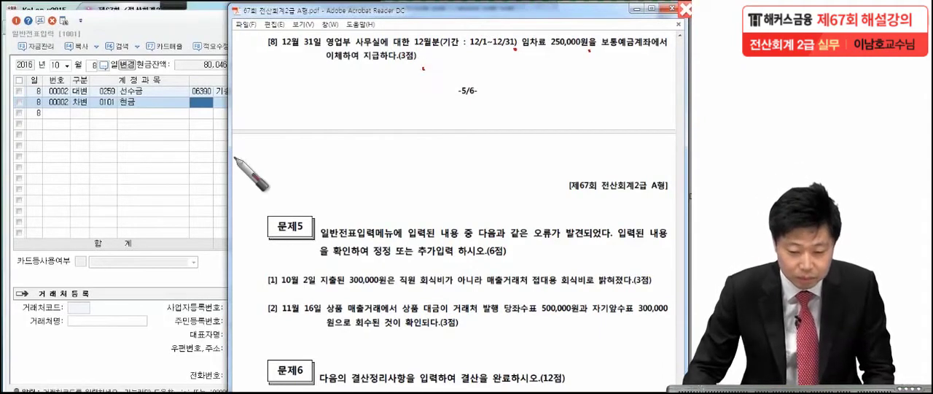
pyautogui.click(58, 113)
pyautogui.click(53, 65)
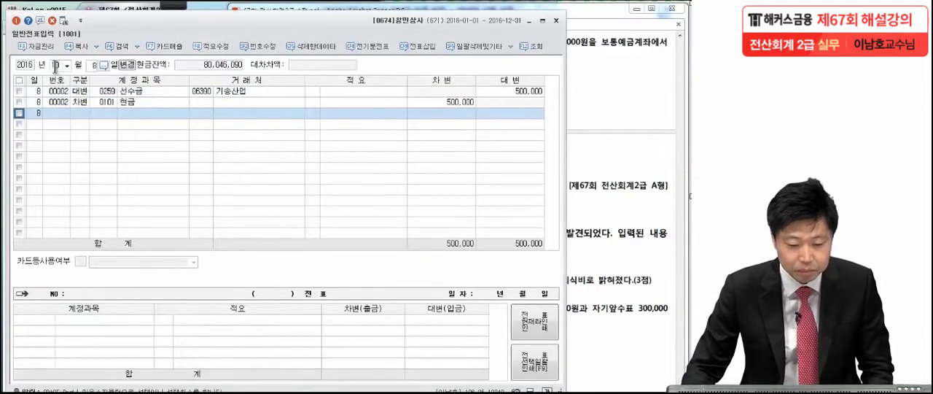
pyautogui.write('2')
pyautogui.press('Return')
pyautogui.write('31')
pyautogui.press('Return')
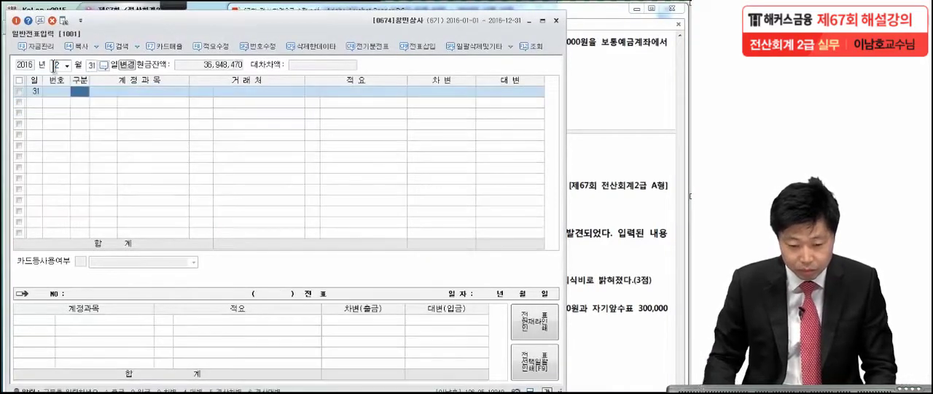
# Start a debit line with the selling and administrative account 0819 임차료
pyautogui.write('3')
pyautogui.press('Return')
pyautogui.write('임차료')
pyautogui.press('Return')
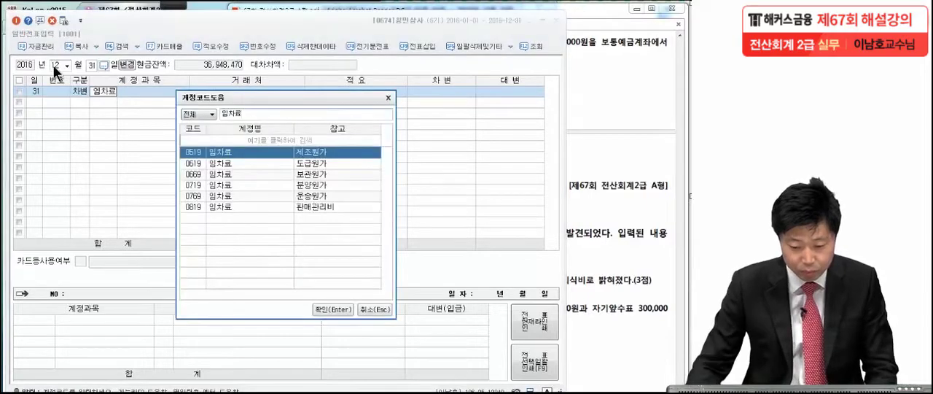
pyautogui.click(198, 206)
pyautogui.press('Return')
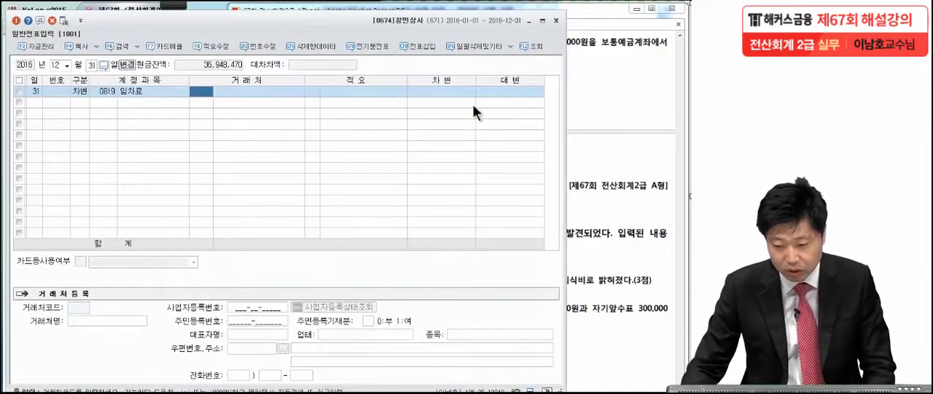
# Check the rent in the exam PDF and enter 250,000 as the debit amount of the 임차료 line
pyautogui.click(598, 83)
pyautogui.click(194, 167)
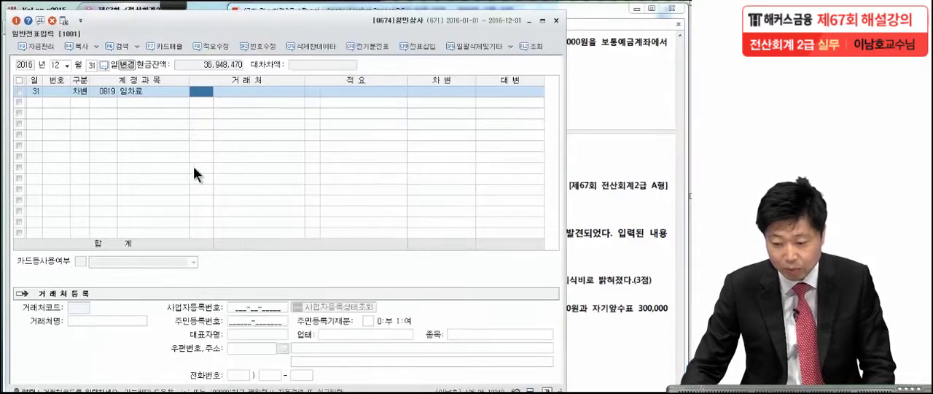
pyautogui.click(439, 93)
pyautogui.write('2500000')
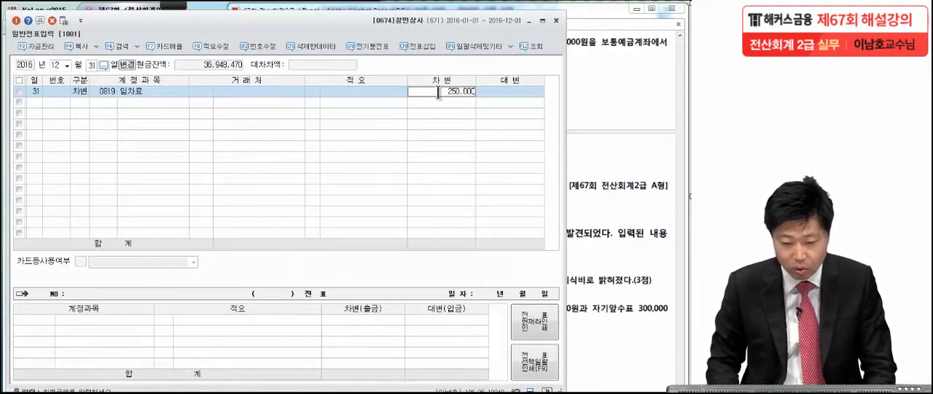
pyautogui.press('Return')
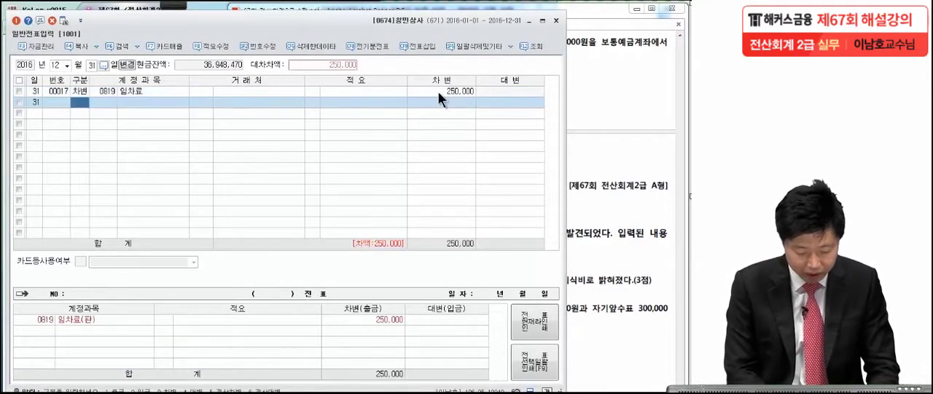
# Add the balancing credit line for account 0103 보통예금 with 250,000
pyautogui.write('4보통')
pyautogui.press('Return')
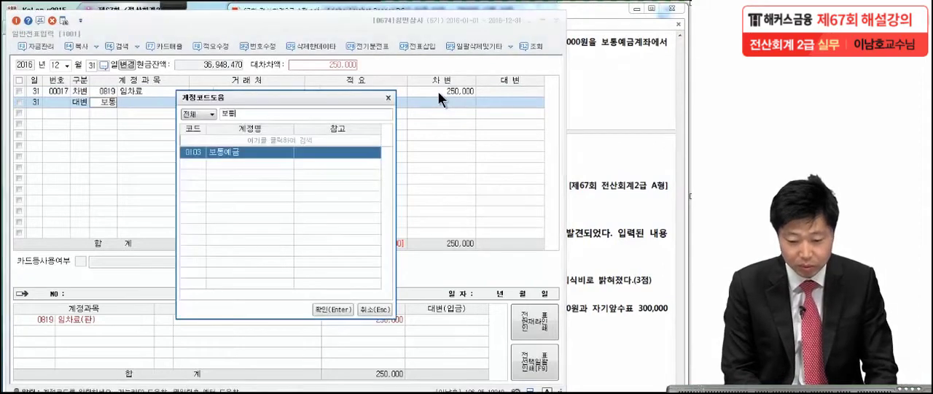
pyautogui.press('Return')
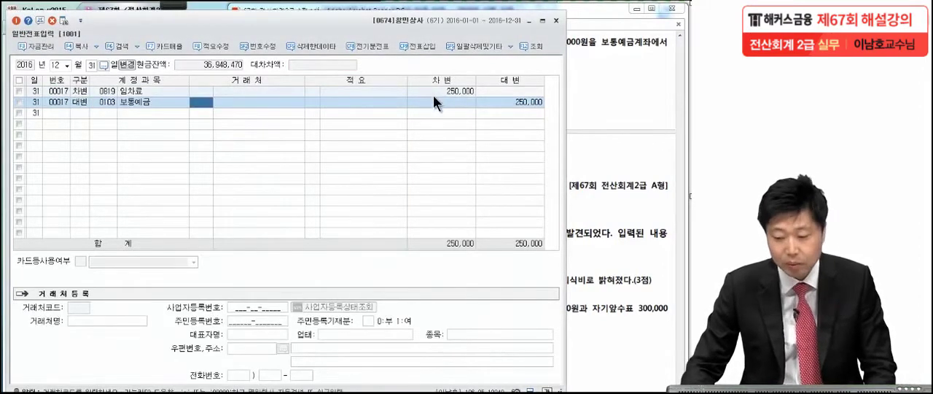
# Read Problem 5 in the exam PDF and bring up the existing 10월 2일 voucher to inspect its debit and credit lines
pyautogui.click(609, 116)
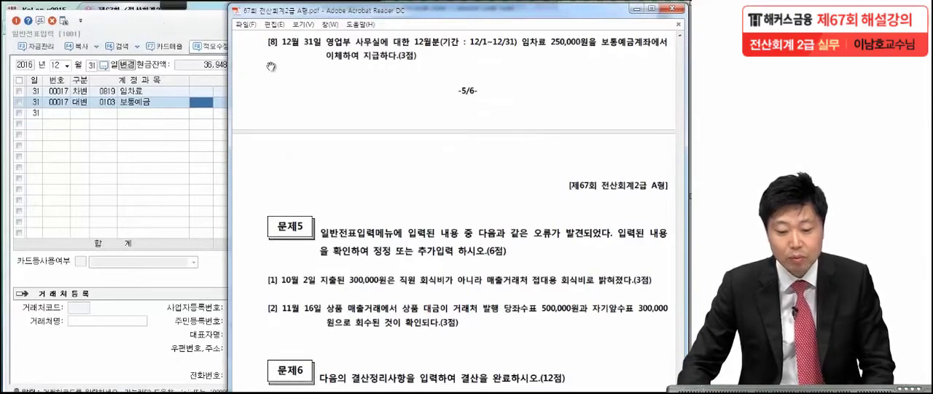
pyautogui.moveTo(403, 252); pyautogui.dragTo(403, 162)
pyautogui.scroll(-3, 437, 153)
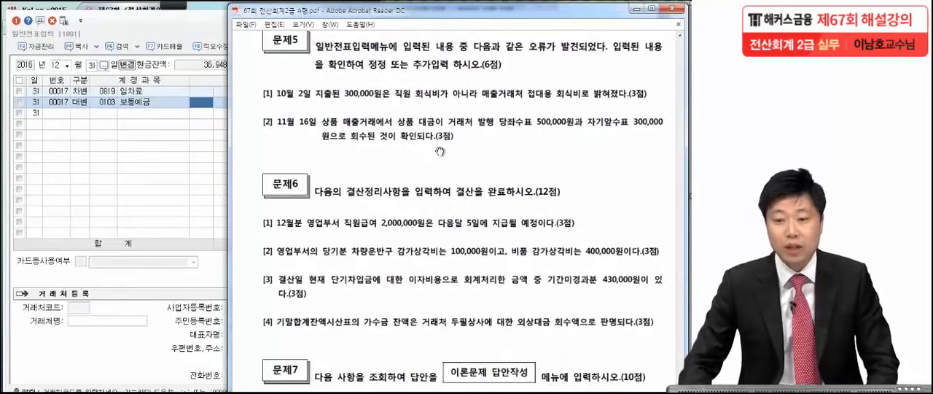
pyautogui.scroll(-2, 441, 150)
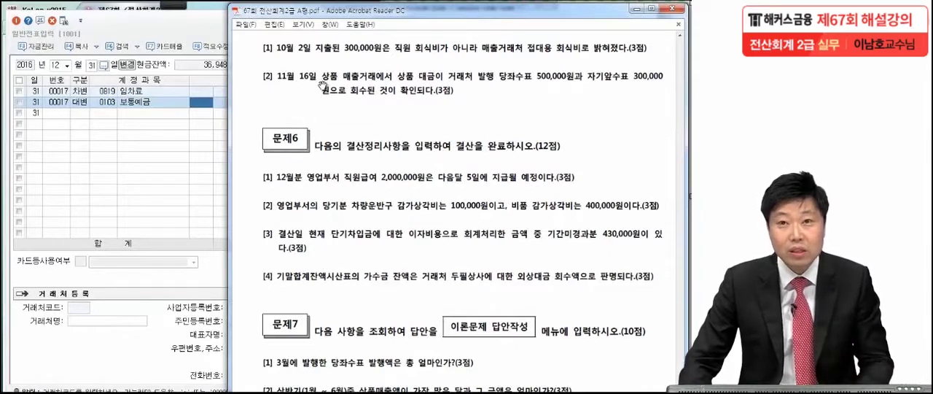
pyautogui.click(63, 64)
pyautogui.write('10')
pyautogui.press('Return')
pyautogui.write('2')
pyautogui.press('Return')
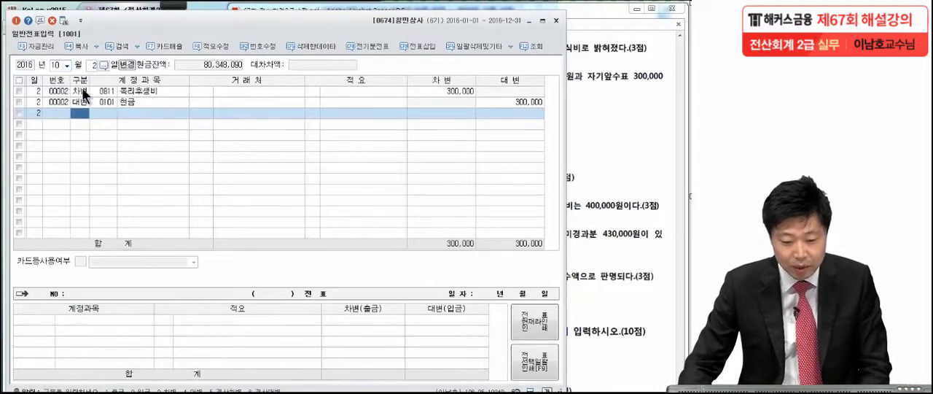
pyautogui.click(82, 92)
pyautogui.click(81, 102)
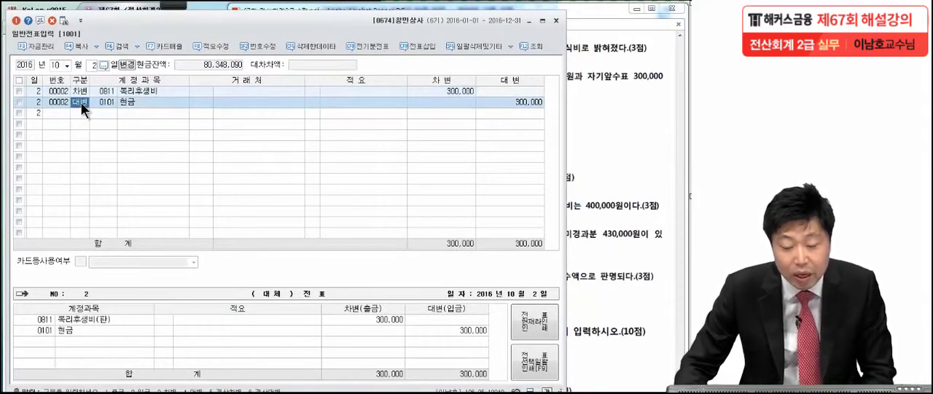
# Reread error [1] of Problem 5 in the exam PDF and mark its 매출거래처 접대용 wording with the pen
pyautogui.click(594, 115)
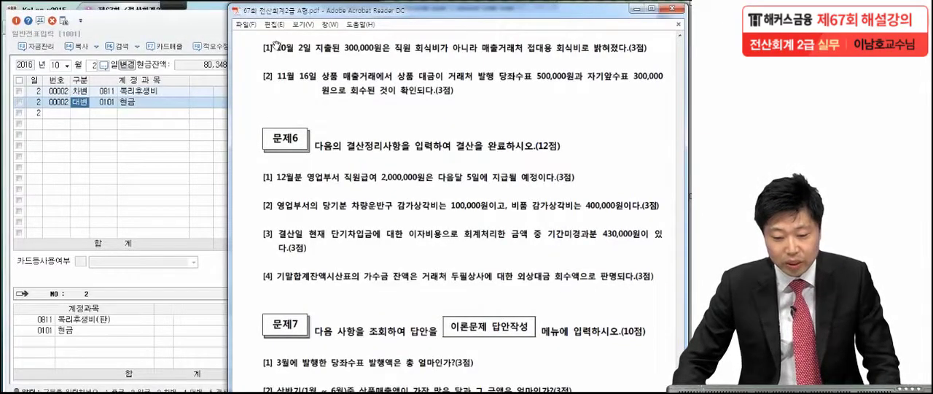
pyautogui.moveTo(176, 7)
pyautogui.click(20, 20)
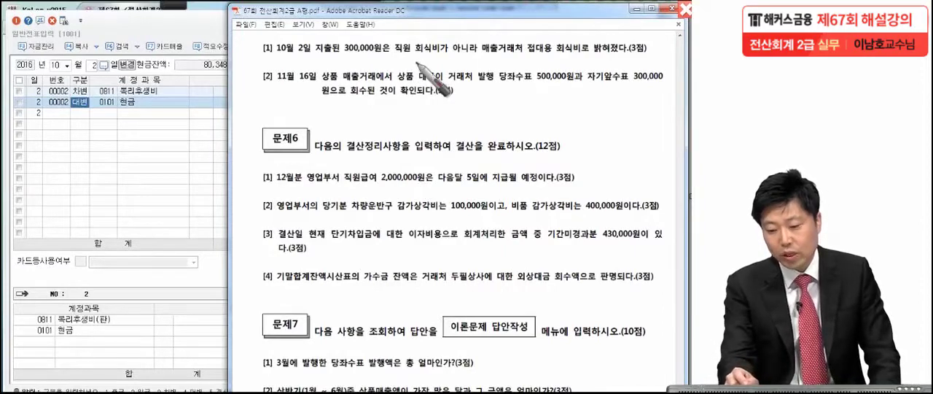
pyautogui.moveTo(482, 58); pyautogui.dragTo(484, 63)
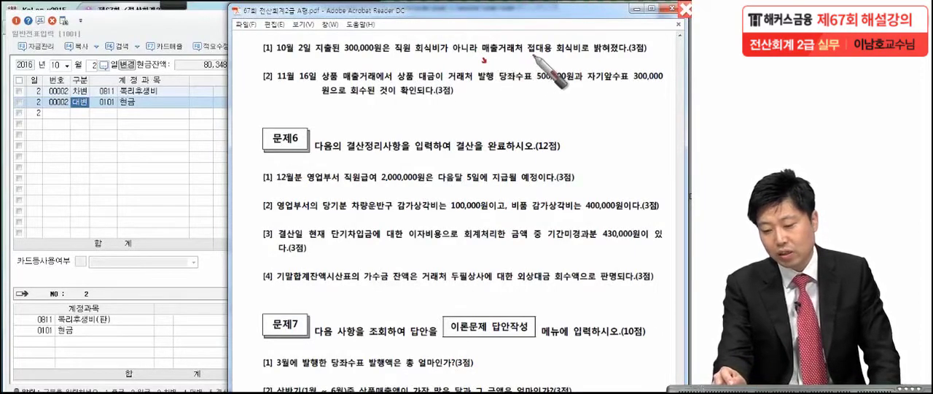
pyautogui.moveTo(661, 60); pyautogui.dragTo(663, 64)
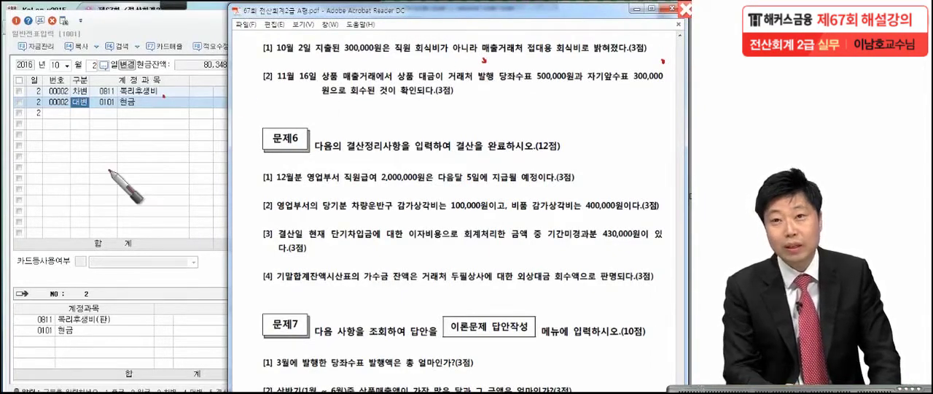
# Mark the 복리후생비 line of the 10월 2일 voucher with the pen and change its debit account to 0813 접대비
pyautogui.moveTo(87, 93)
pyautogui.mouseDown()
pyautogui.moveTo(169, 80)
pyautogui.moveTo(161, 107)
pyautogui.mouseUp()
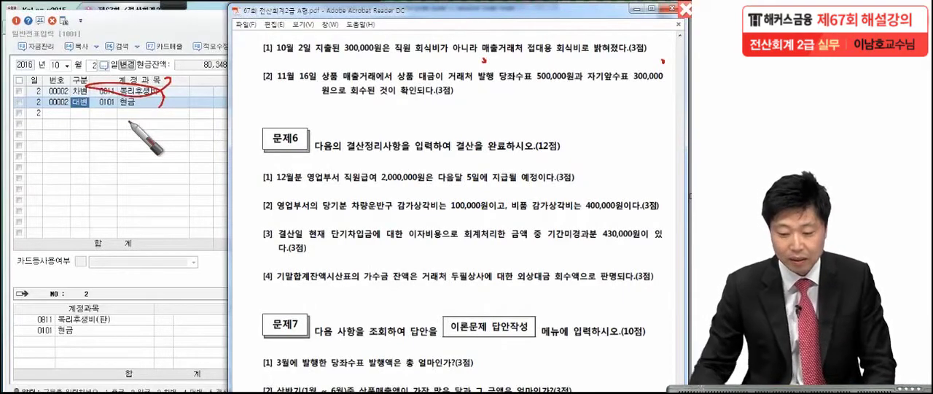
pyautogui.press('Escape')
pyautogui.click(129, 134)
pyautogui.click(100, 92)
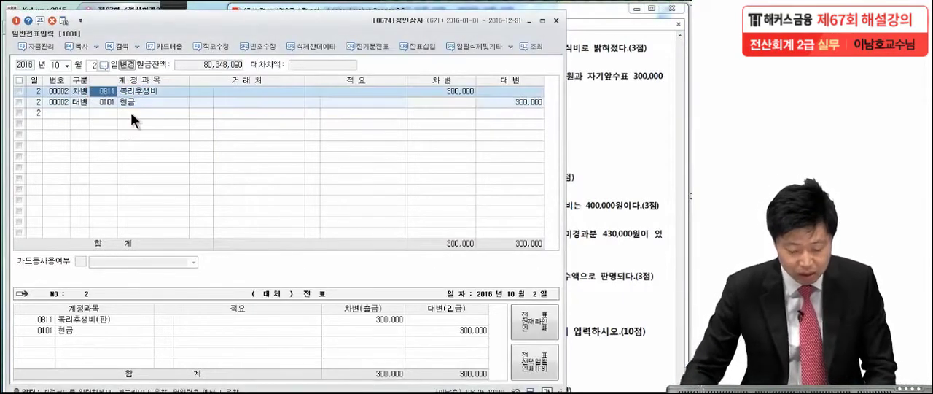
pyautogui.press('BackSpace')
pyautogui.write('접대')
pyautogui.press('Return')
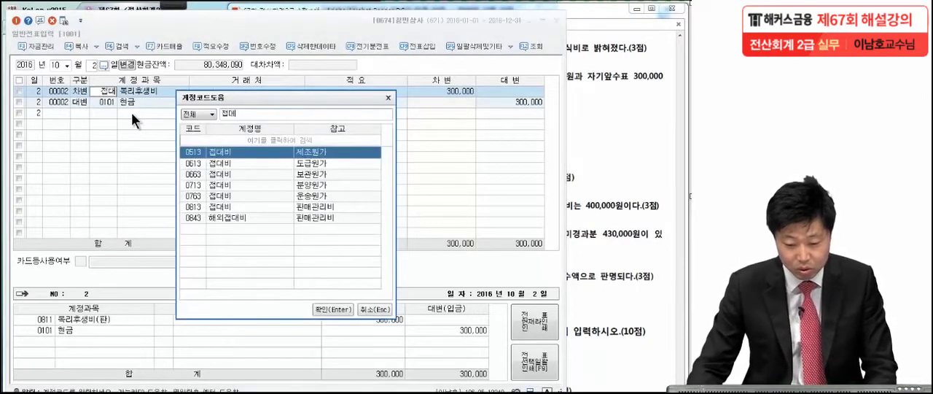
pyautogui.click(192, 207)
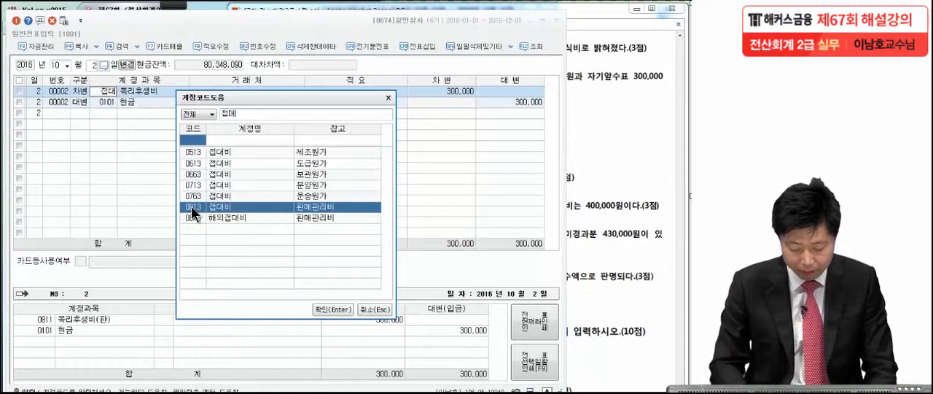
pyautogui.press('Return')
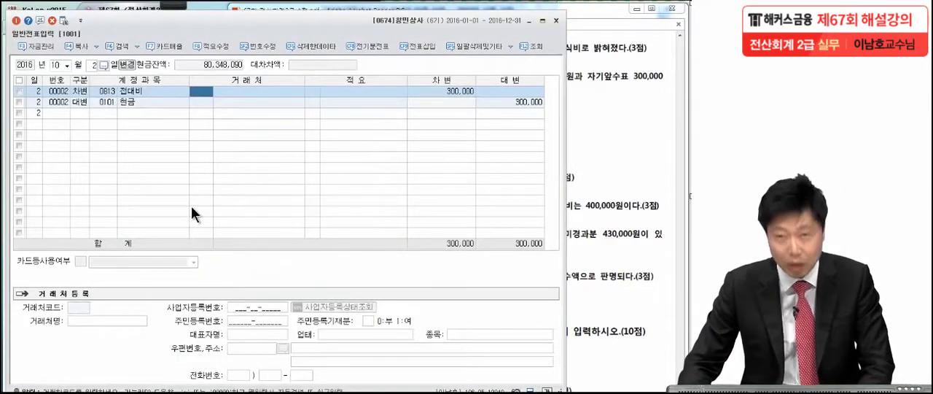
# Find error [2] of Problem 5 in the exam PDF and bring up the existing 11월 16일 voucher to inspect its lines
pyautogui.click(588, 176)
pyautogui.scroll(-2, 575, 240)
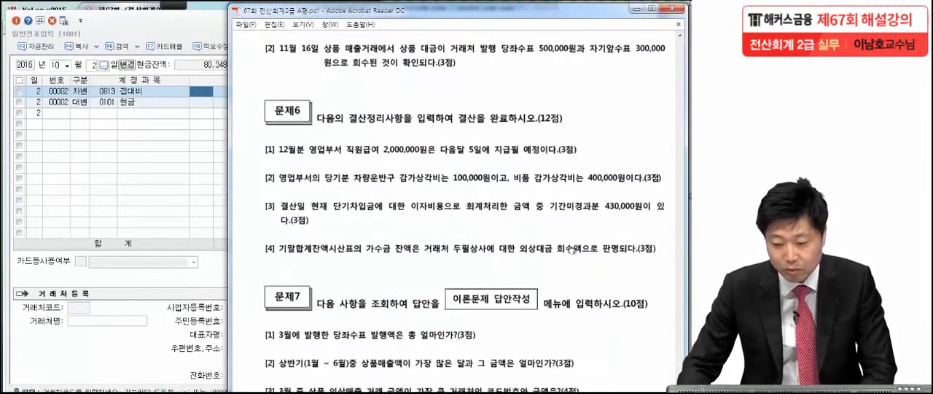
pyautogui.moveTo(572, 244); pyautogui.dragTo(569, 245)
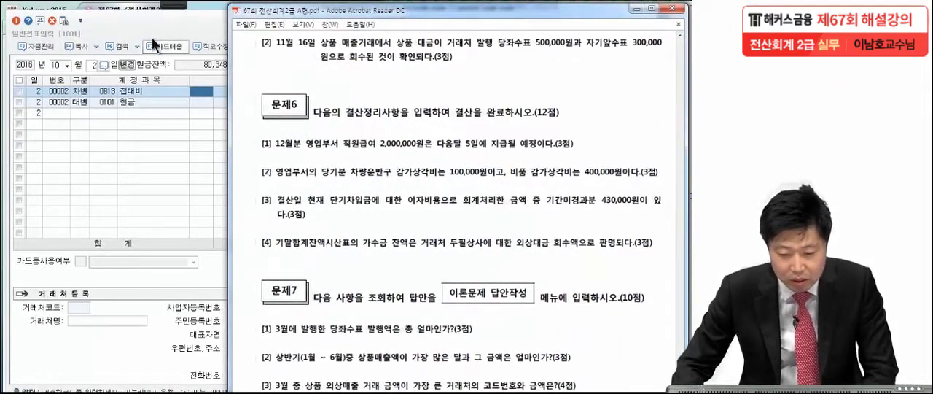
pyautogui.moveTo(286, 67); pyautogui.dragTo(278, 68)
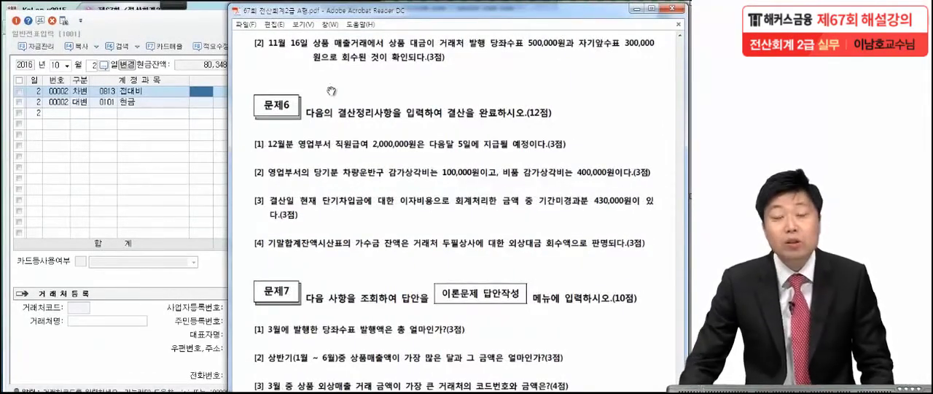
pyautogui.click(70, 65)
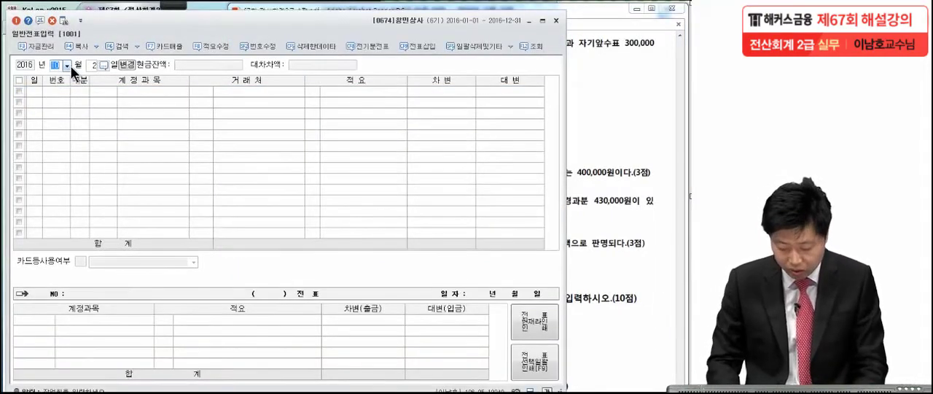
pyautogui.write('16')
pyautogui.press('Return')
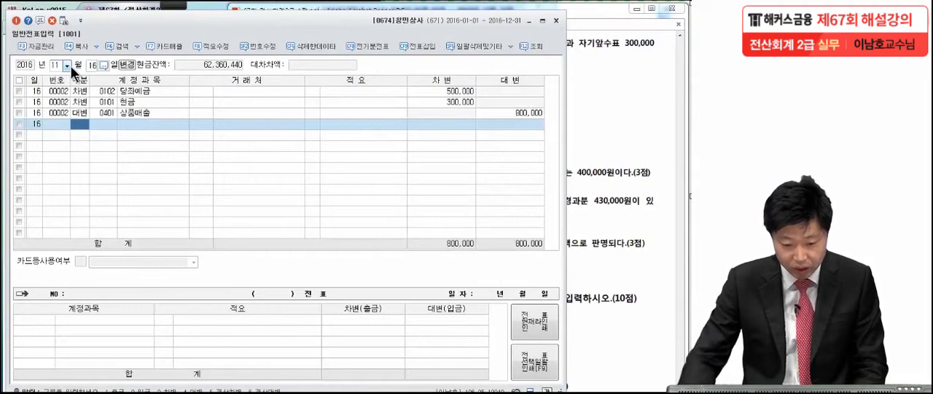
pyautogui.click(77, 92)
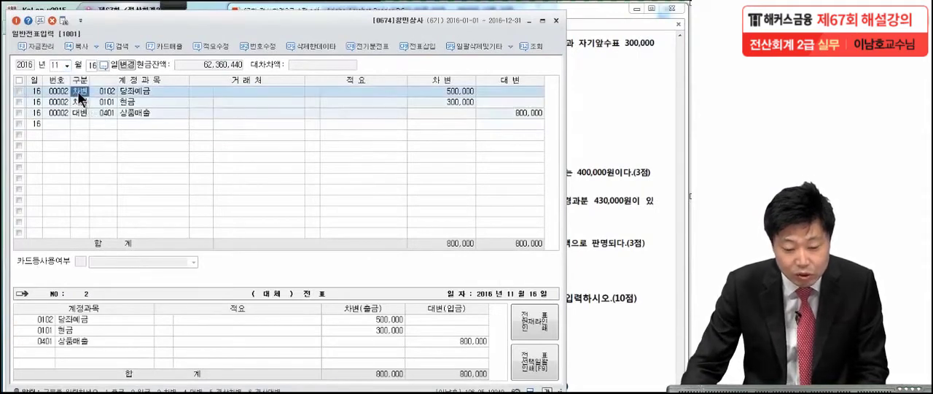
pyautogui.click(80, 107)
pyautogui.click(79, 113)
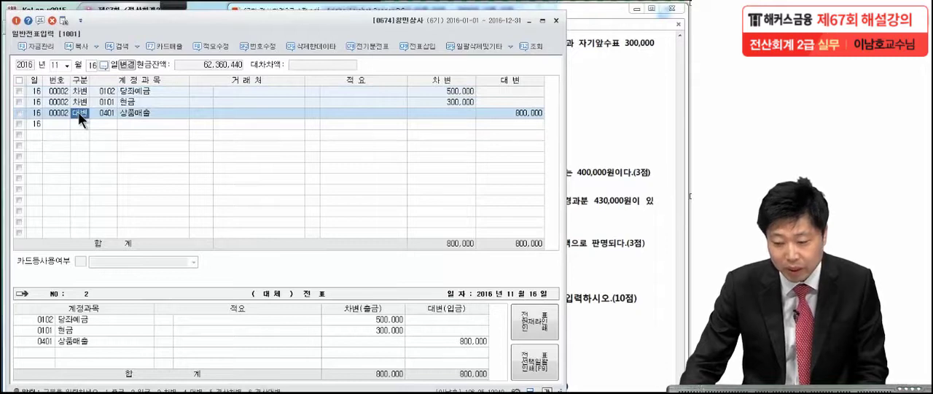
# Reread error [2] in the exam PDF and circle the words 당좌수표 and 자기앞수표 with the pen
pyautogui.click(632, 81)
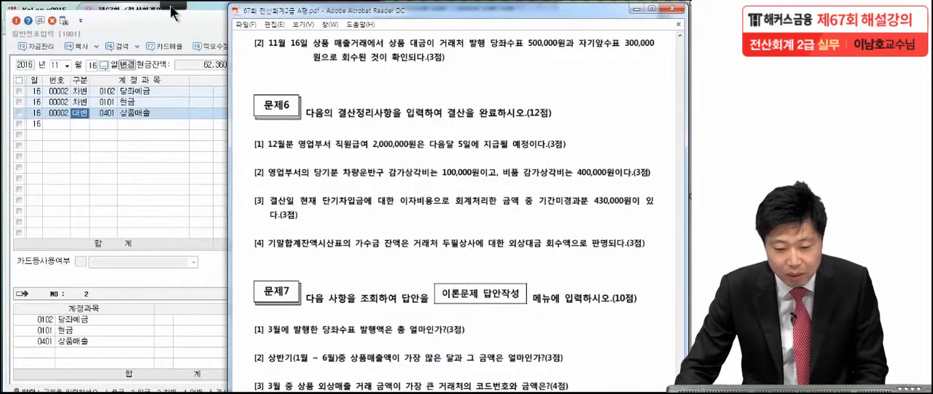
pyautogui.click(67, 26)
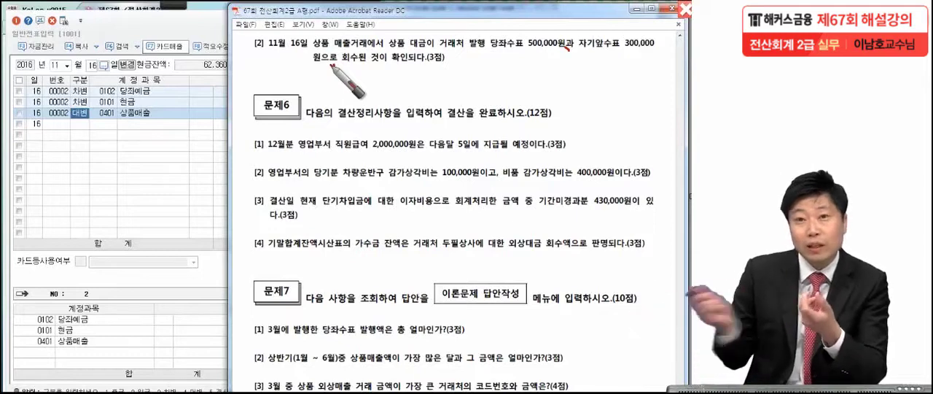
pyautogui.moveTo(519, 31)
pyautogui.mouseDown()
pyautogui.moveTo(503, 51)
pyautogui.moveTo(518, 33)
pyautogui.mouseUp()
pyautogui.moveTo(612, 31); pyautogui.dragTo(621, 40)
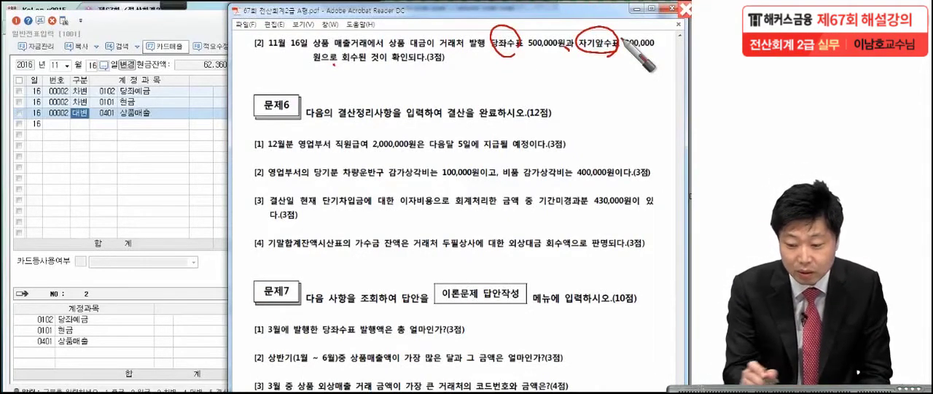
# Examine the accounts, the 현금 amount and the voucher numbers of the existing 11월 16일 lines against error [2]
pyautogui.click(143, 91)
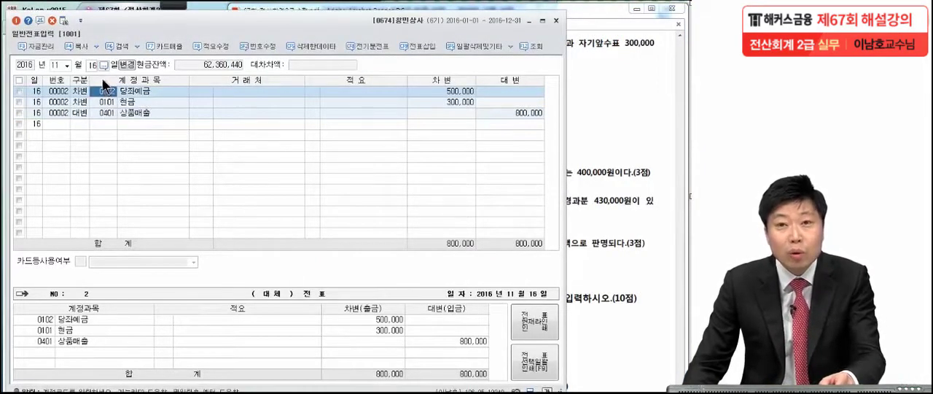
pyautogui.click(127, 102)
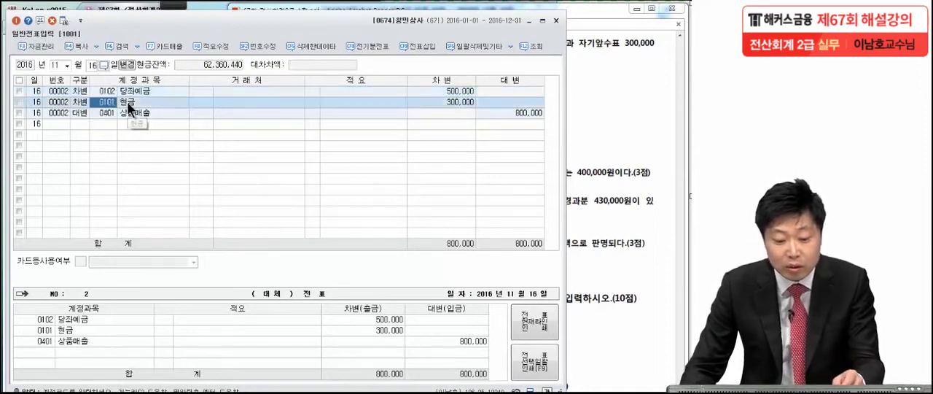
pyautogui.click(461, 101)
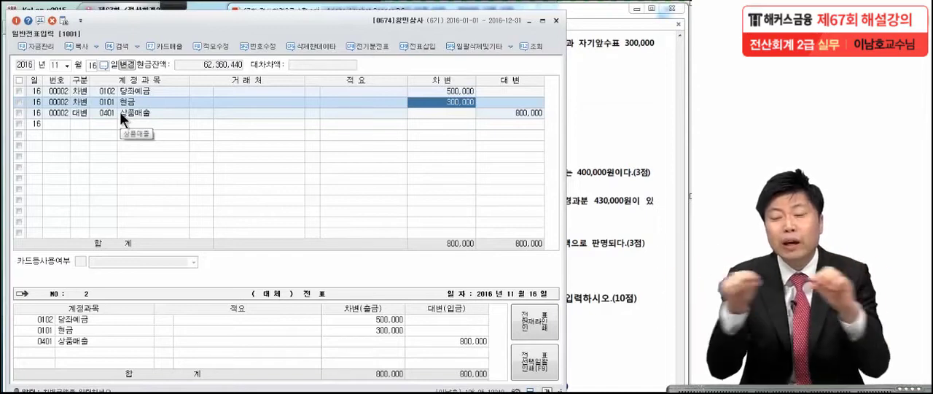
pyautogui.click(48, 91)
pyautogui.click(52, 103)
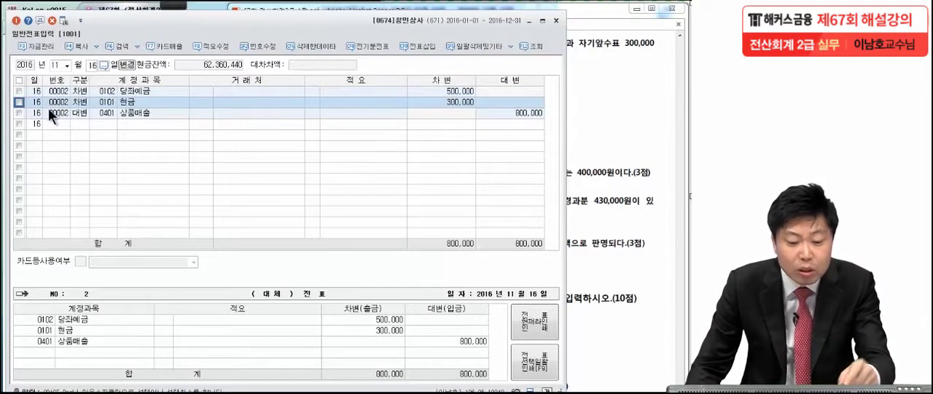
pyautogui.click(49, 111)
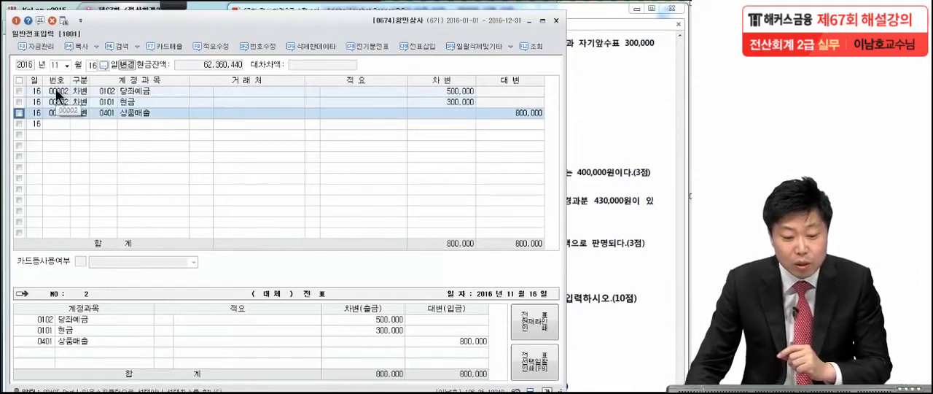
pyautogui.click(57, 92)
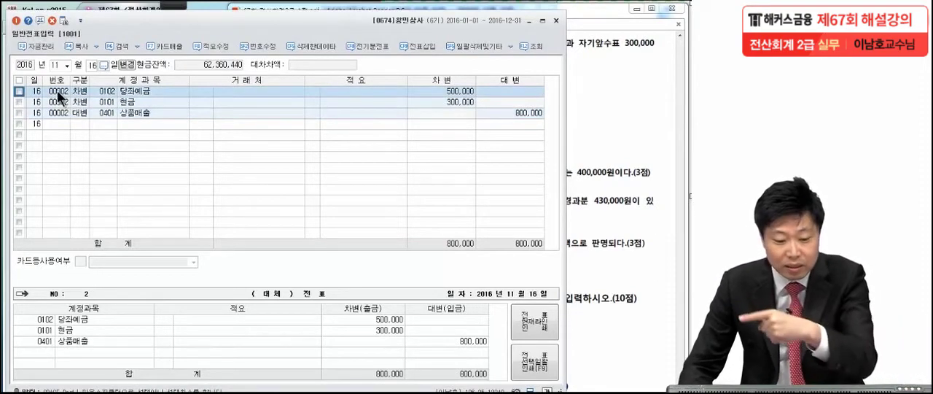
pyautogui.press('Return')
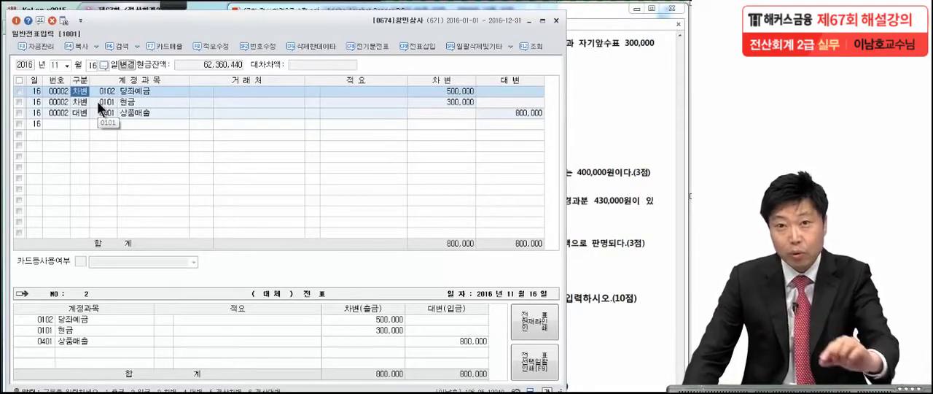
# Add a new 차변 line on 11월 16일 for account 0101 현금 with 800,000
pyautogui.click(85, 124)
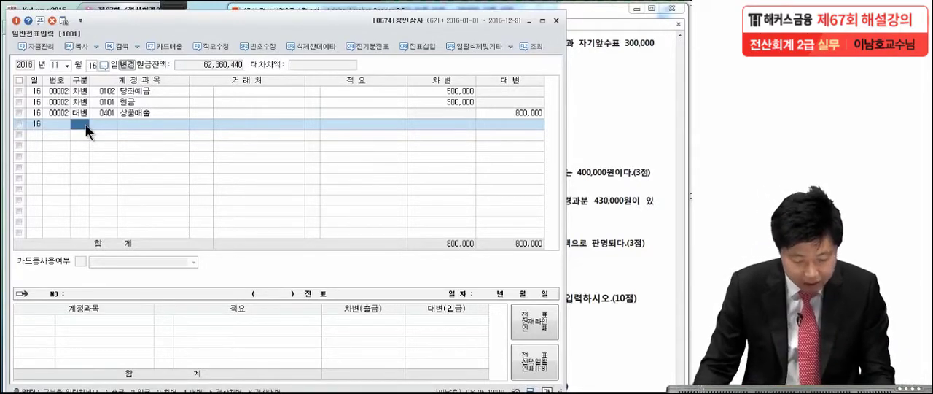
pyautogui.write('3')
pyautogui.press('Return')
pyautogui.write('현')
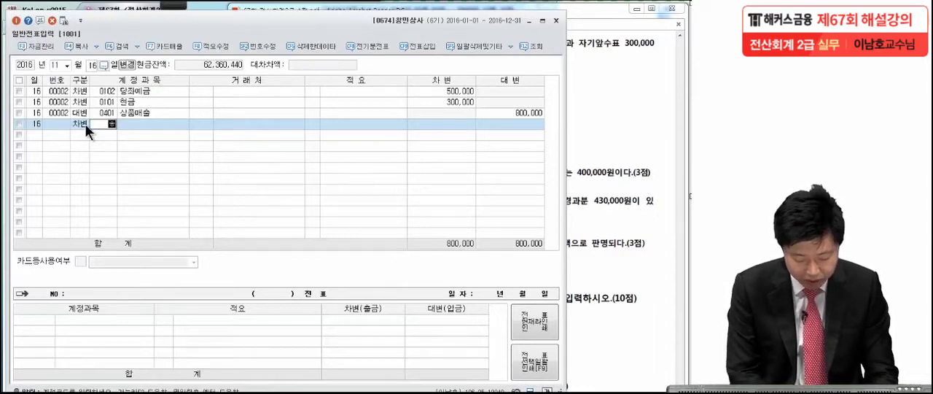
pyautogui.press('BackSpace')
pyautogui.press('BackSpace')
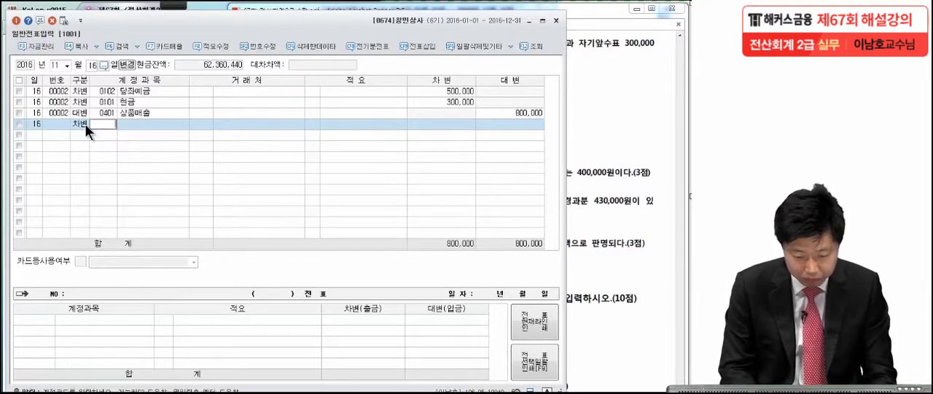
pyautogui.write('101')
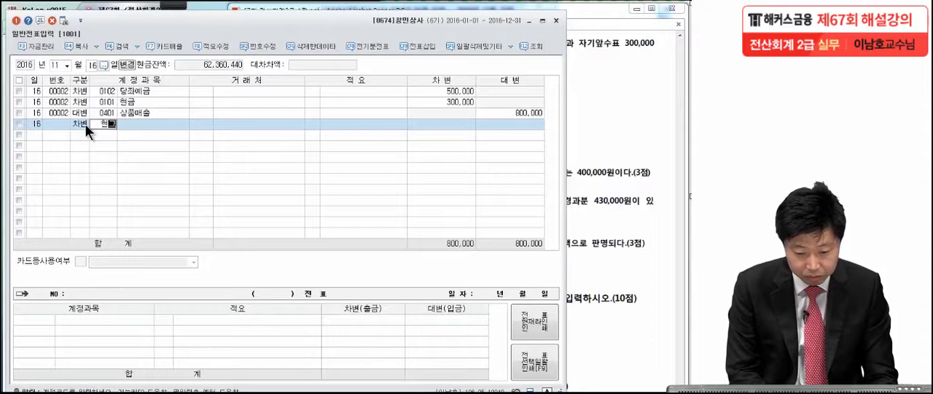
pyautogui.press('Return')
pyautogui.click(427, 125)
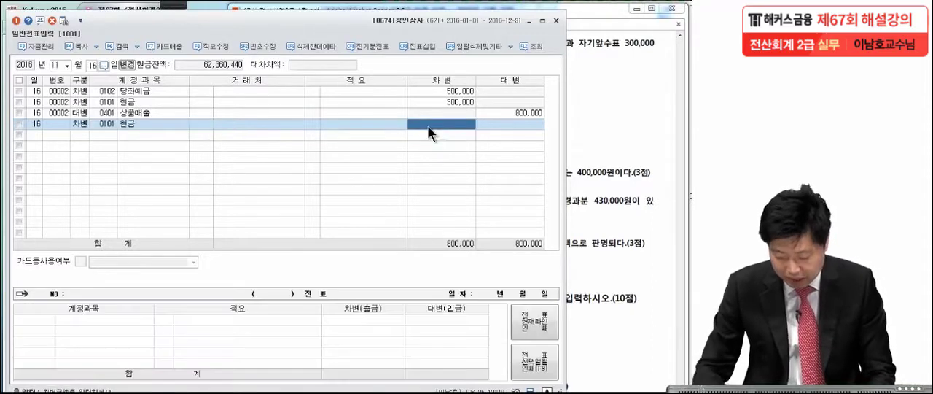
pyautogui.write('800,000')
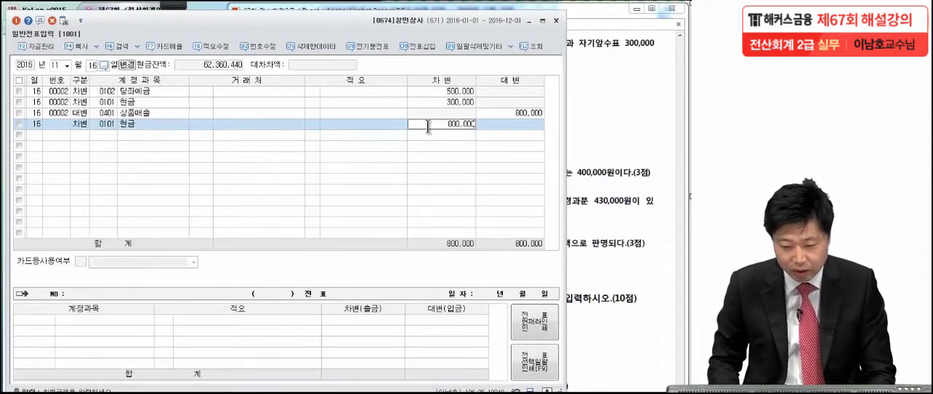
pyautogui.press('Return')
# Add the balancing 대변 line for account 0146 상품 with 800,000
pyautogui.write('4')
pyautogui.write('0146')
pyautogui.press('Return')
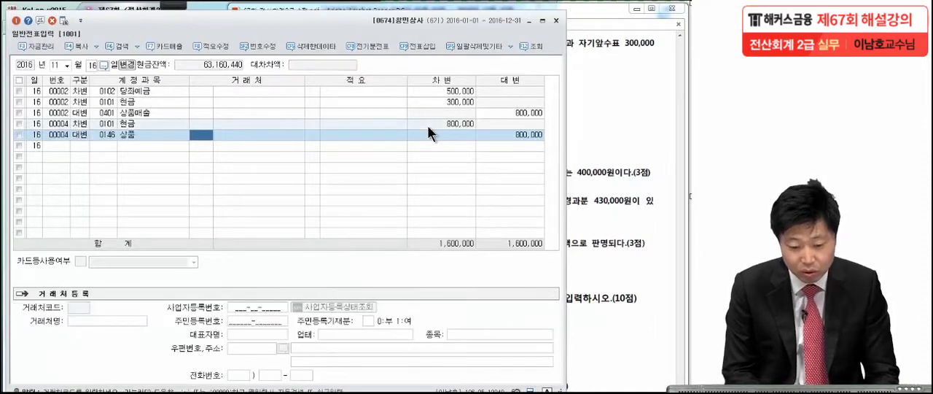
# Change the account of the new 대변 line to 0401 상품매출 and check its amount
pyautogui.click(101, 137)
pyautogui.write('상품매')
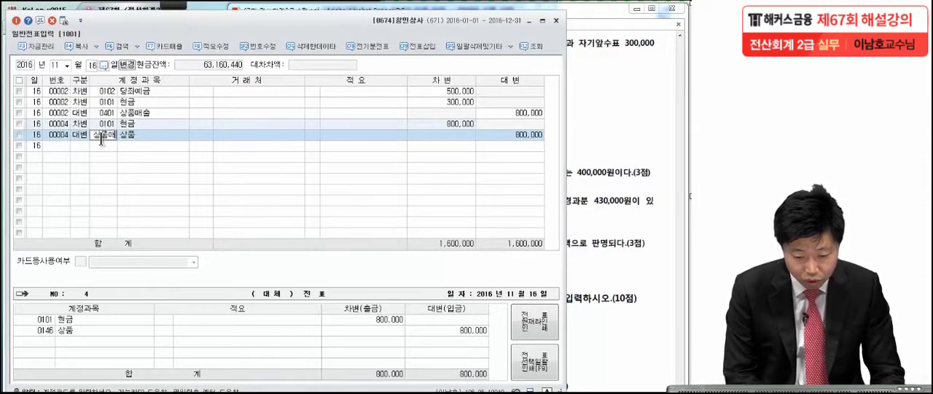
pyautogui.press('Return')
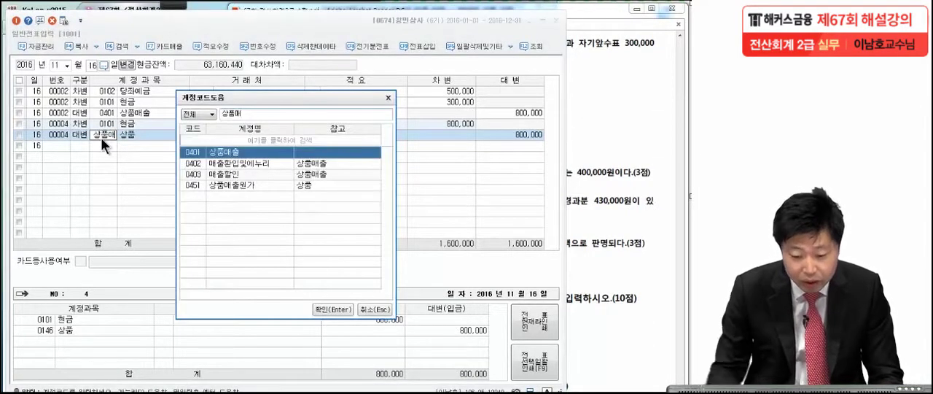
pyautogui.press('Return')
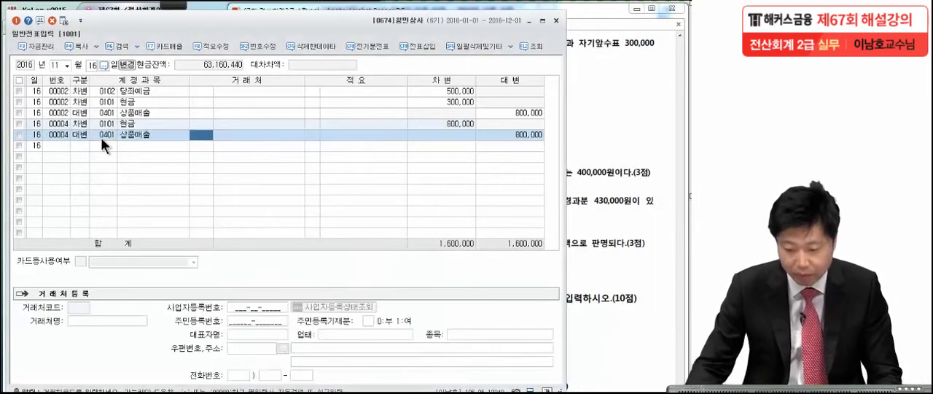
pyautogui.click(524, 137)
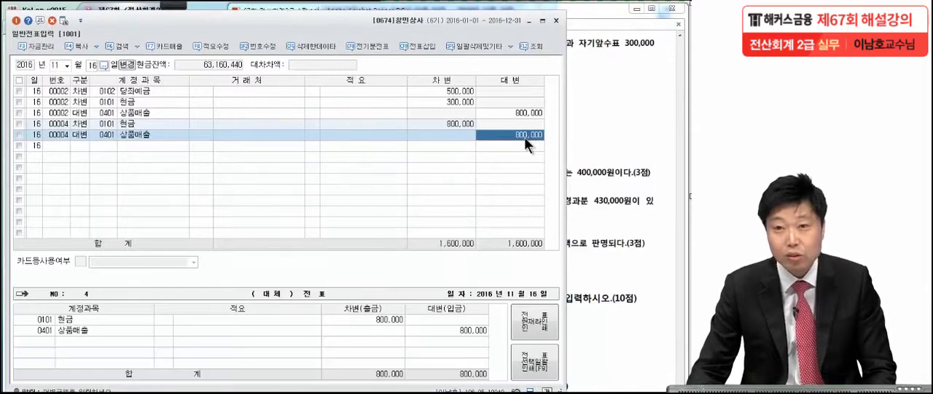
# Delete the three lines of the original erroneous voucher 00002 on 11월 16일
pyautogui.click(21, 112)
pyautogui.click(52, 22)
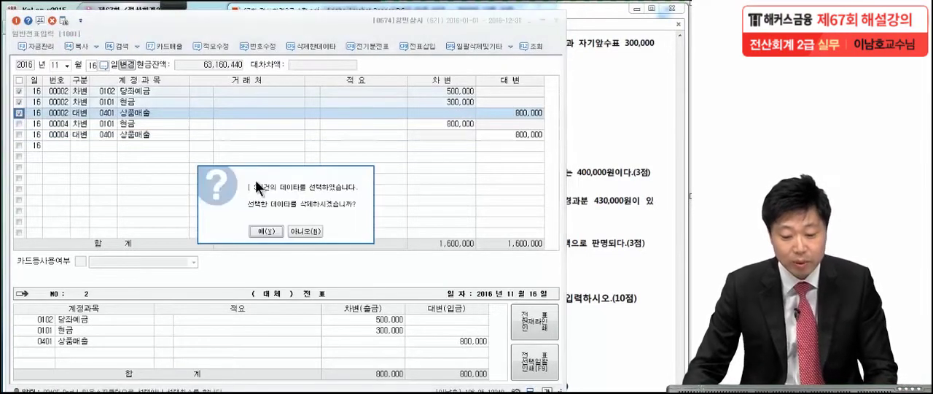
pyautogui.click(274, 231)
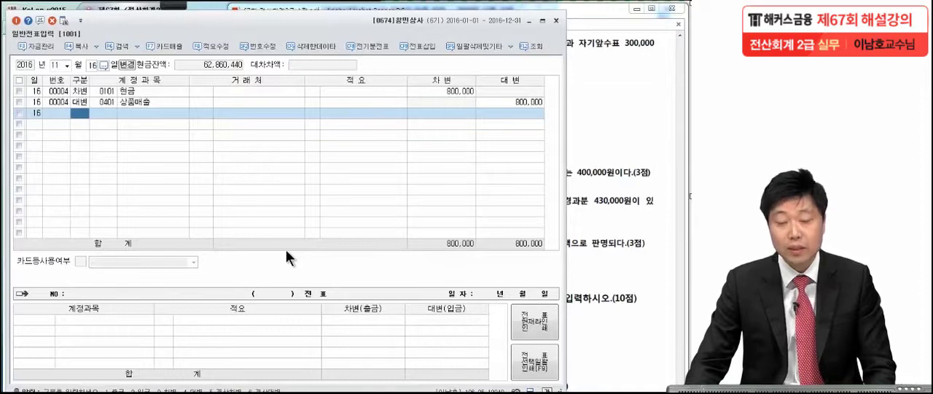
# Switch to the exam PDF in Adobe Acrobat Reader, go to 문제6 and mark item [1] about the December salary with the pen
pyautogui.click(599, 178)
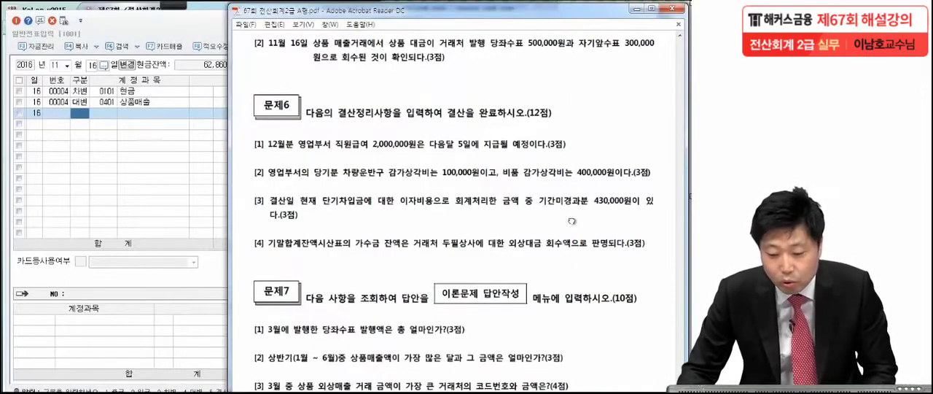
pyautogui.moveTo(581, 252); pyautogui.dragTo(580, 207)
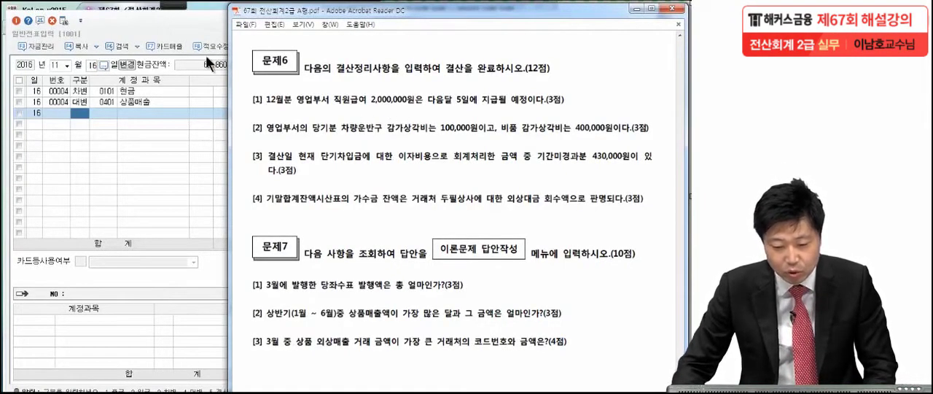
pyautogui.click(169, 4)
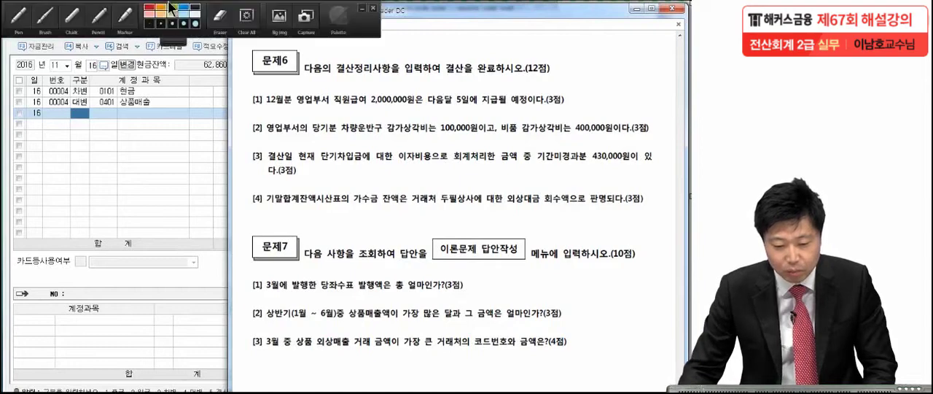
pyautogui.click(18, 19)
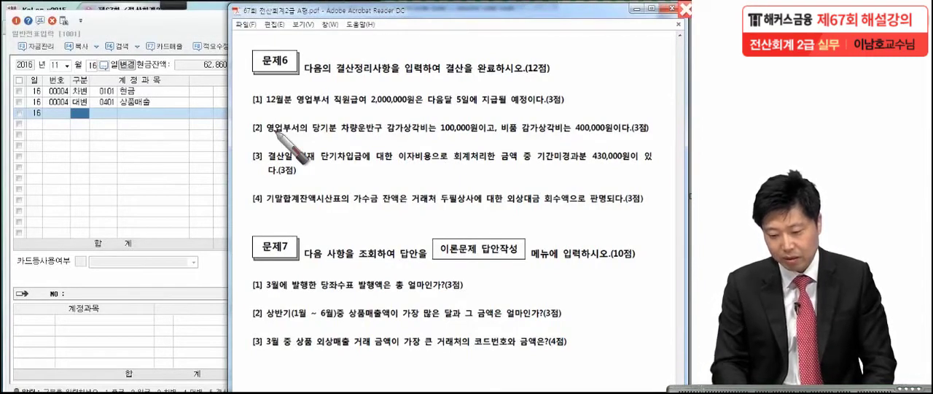
pyautogui.click(427, 110)
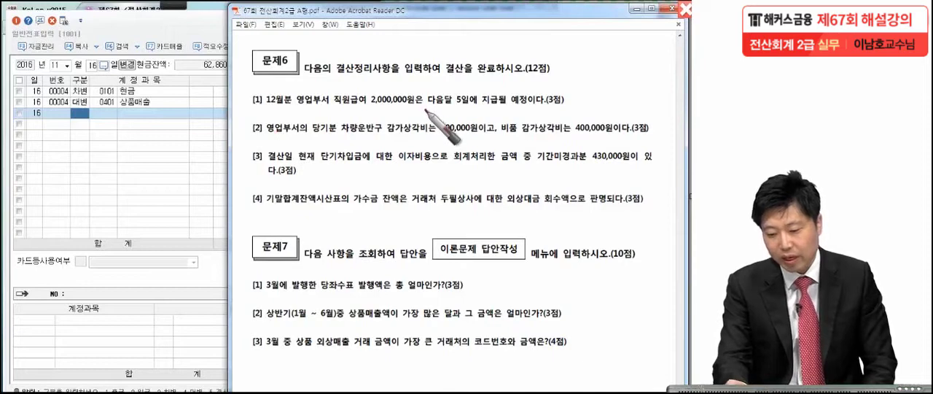
pyautogui.moveTo(574, 108); pyautogui.dragTo(574, 113)
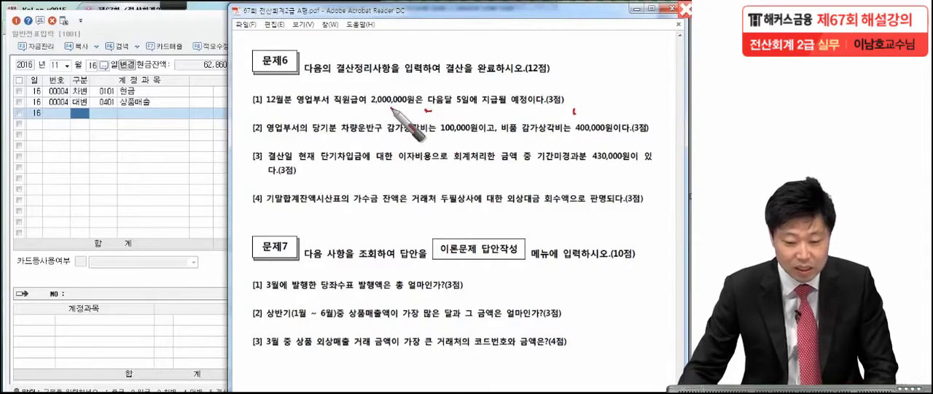
# Switch back to KcLep and set the 일반전표입력 voucher date to 12월 31일
pyautogui.click(54, 65)
pyautogui.write('12')
pyautogui.press('Return')
pyautogui.write('31')
pyautogui.press('Return')
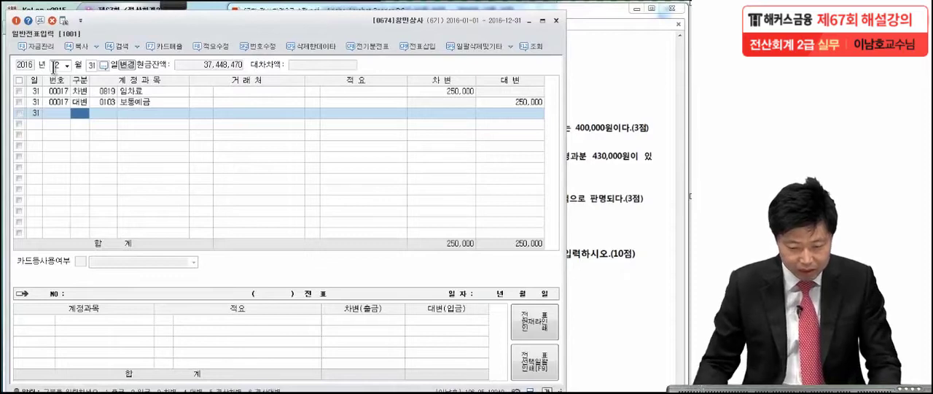
# Add a 차변 line on 12월 31일 for the 판매관리비 account 0801 급여 with 2,000,000
pyautogui.write('3')
pyautogui.press('Return')
pyautogui.write('급여')
pyautogui.press('Return')
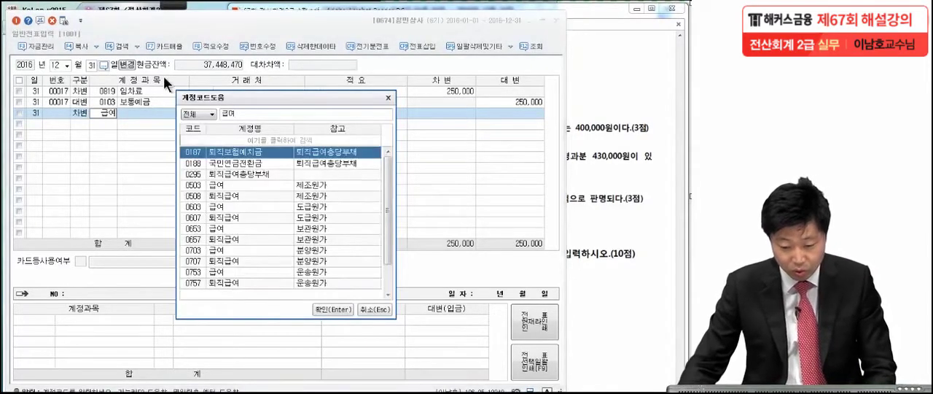
pyautogui.moveTo(390, 195); pyautogui.dragTo(390, 224)
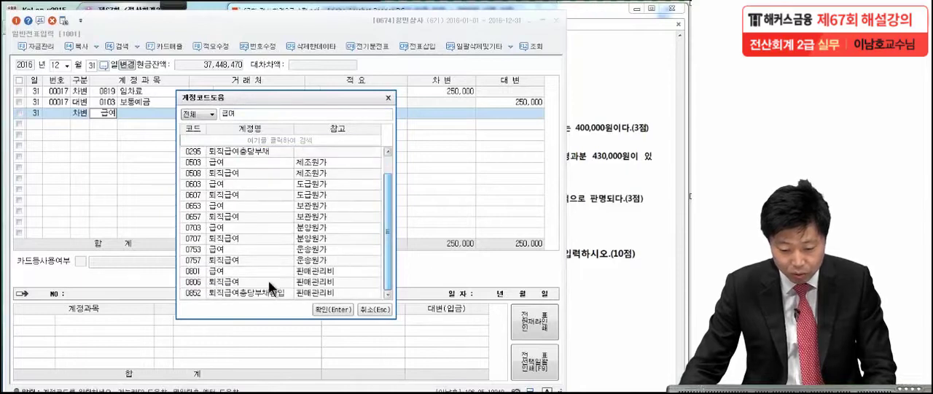
pyautogui.doubleClick(242, 271)
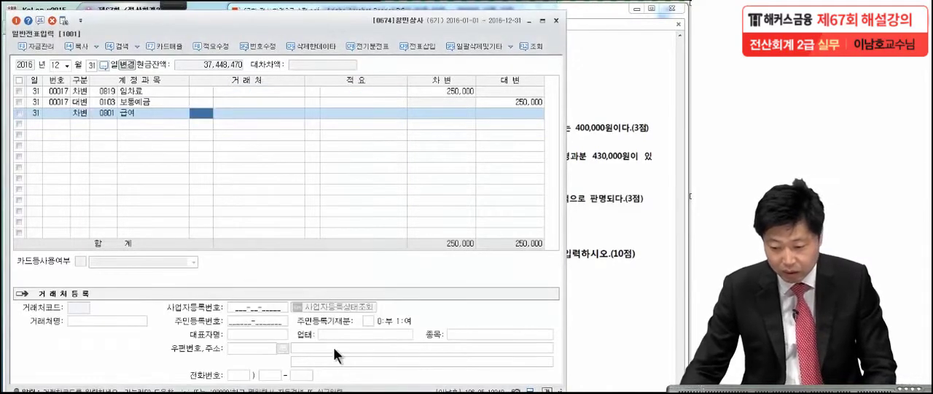
pyautogui.click(586, 105)
pyautogui.click(244, 144)
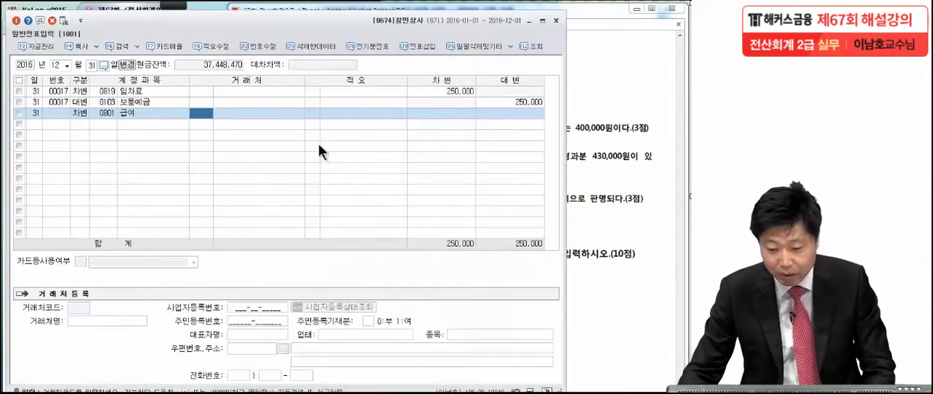
pyautogui.click(420, 118)
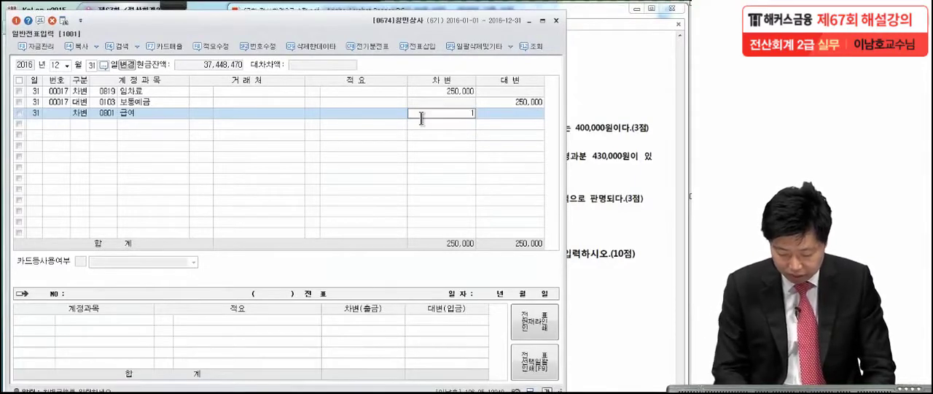
pyautogui.write('2000000')
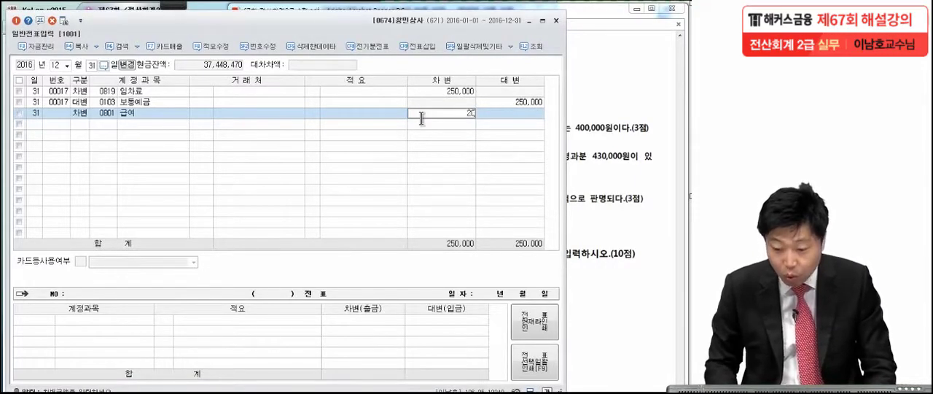
pyautogui.press('Return')
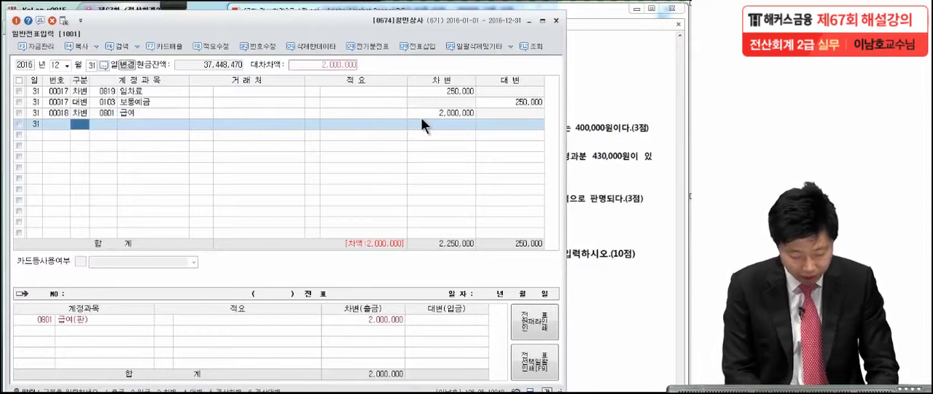
# Add the balancing 대변 line for account 0262 미지급비용 with 2,000,000
pyautogui.write('4미지급')
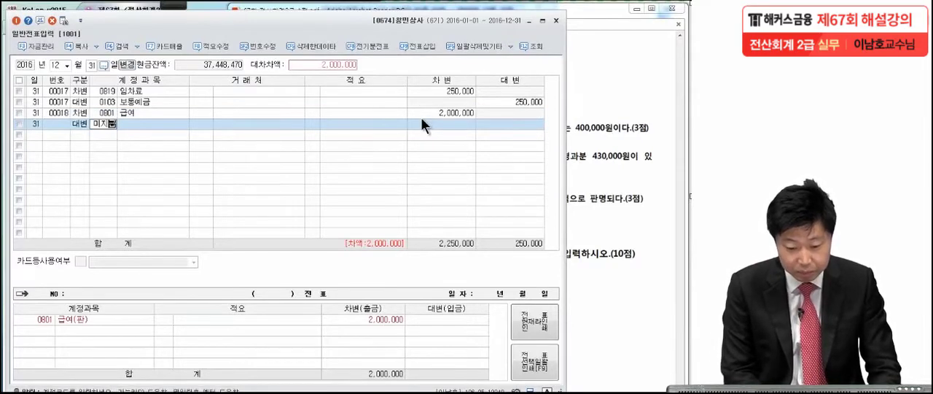
pyautogui.press('Return')
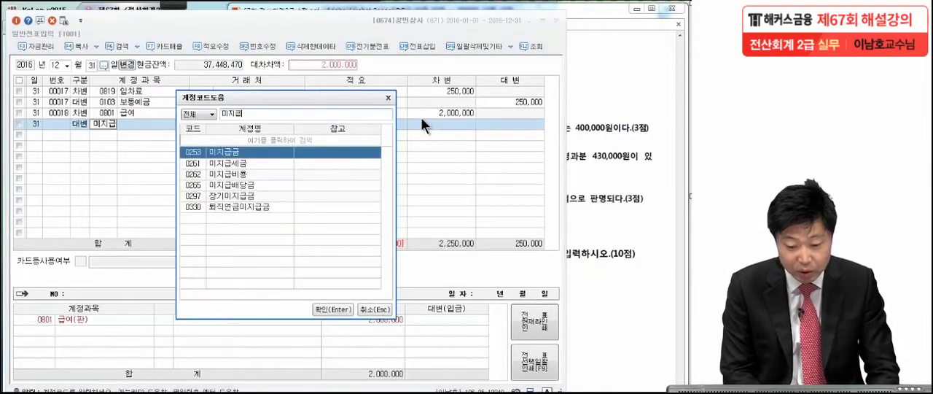
pyautogui.click(217, 174)
pyautogui.press('Return')
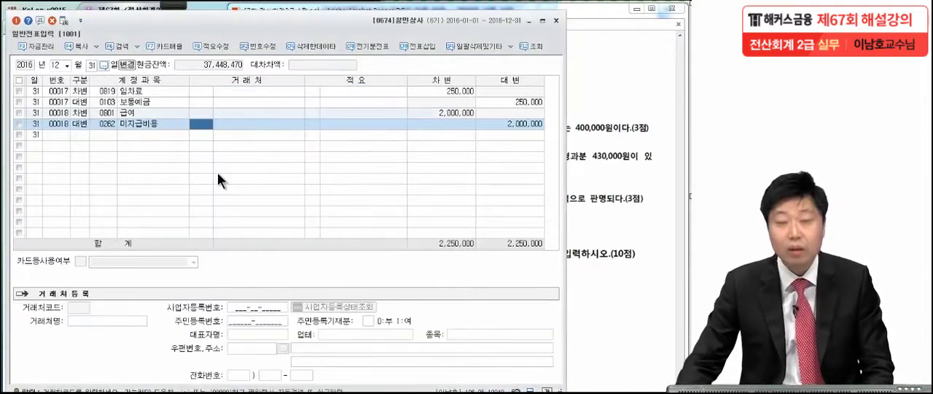
# Switch to the exam PDF and mark the vehicle and 비품 depreciation amounts in 문제6 item [2] with the pen
pyautogui.click(579, 122)
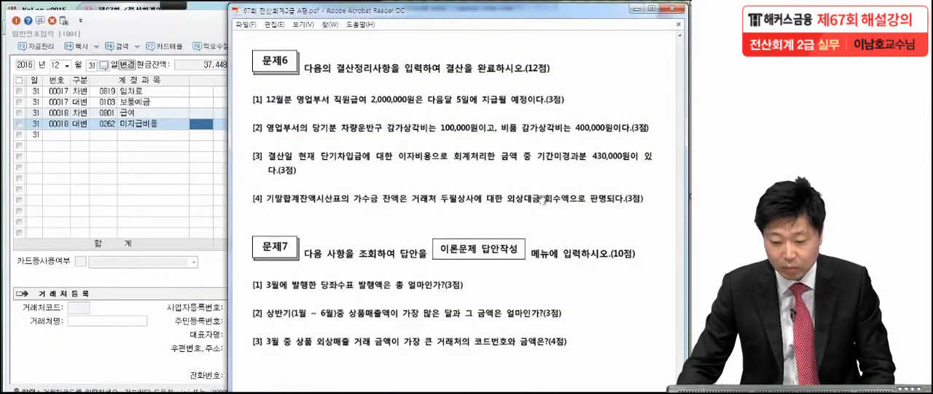
pyautogui.moveTo(156, 6)
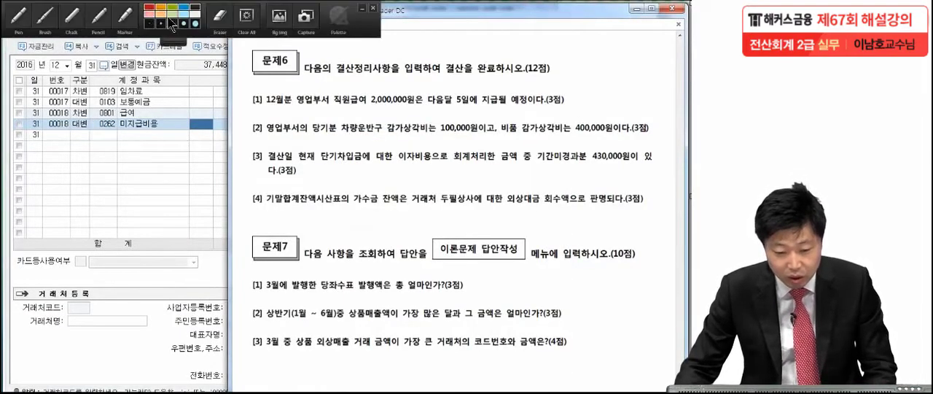
pyautogui.click(19, 22)
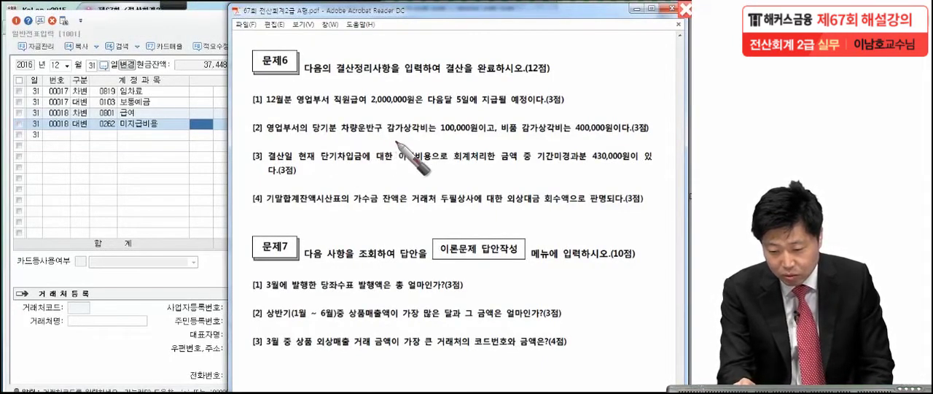
pyautogui.click(477, 136)
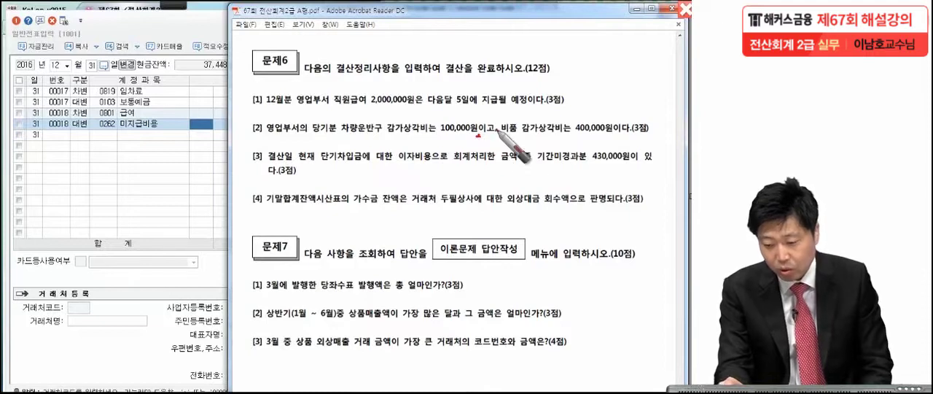
pyautogui.moveTo(607, 135); pyautogui.dragTo(612, 141)
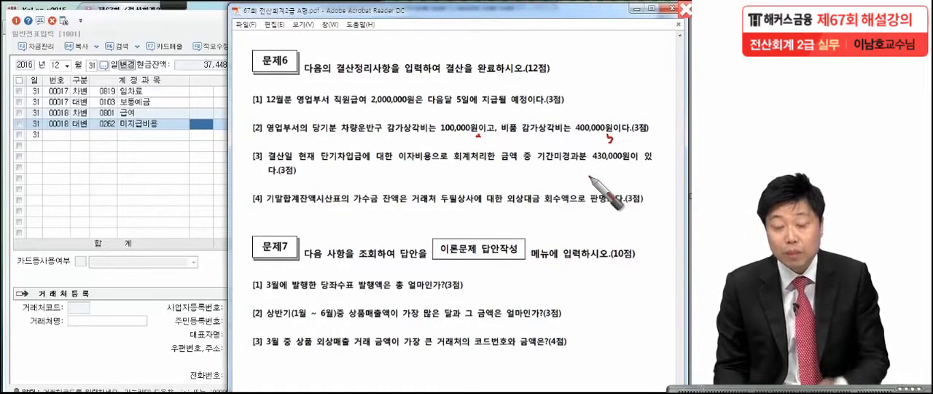
pyautogui.press('Escape')
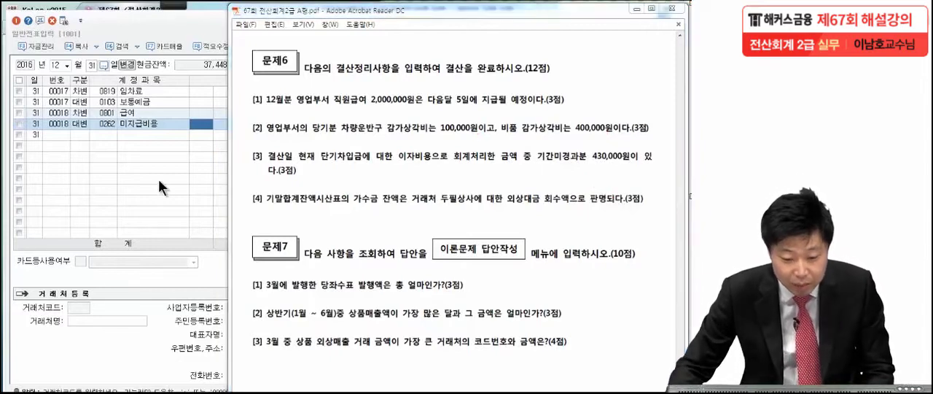
# Start a new 대변 line on 12월 31일 in KcLep with account 0209 감가상각누계액 for 차량운반구
pyautogui.click(84, 137)
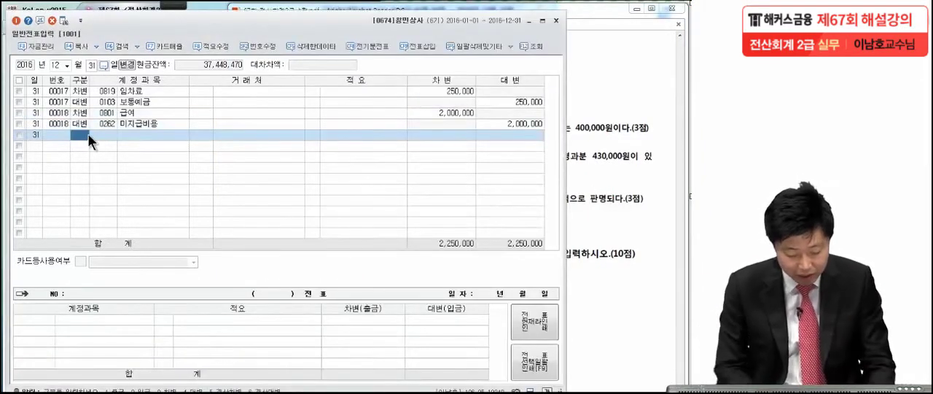
pyautogui.write('4')
pyautogui.write('감가상')
pyautogui.press('Return')
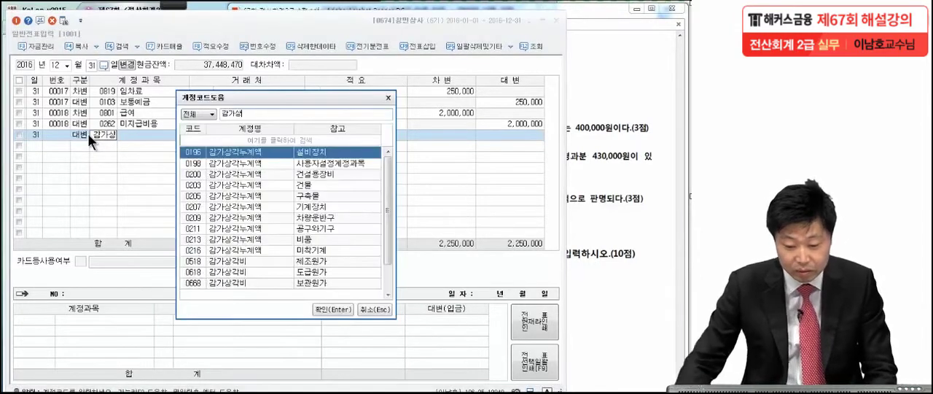
pyautogui.click(595, 123)
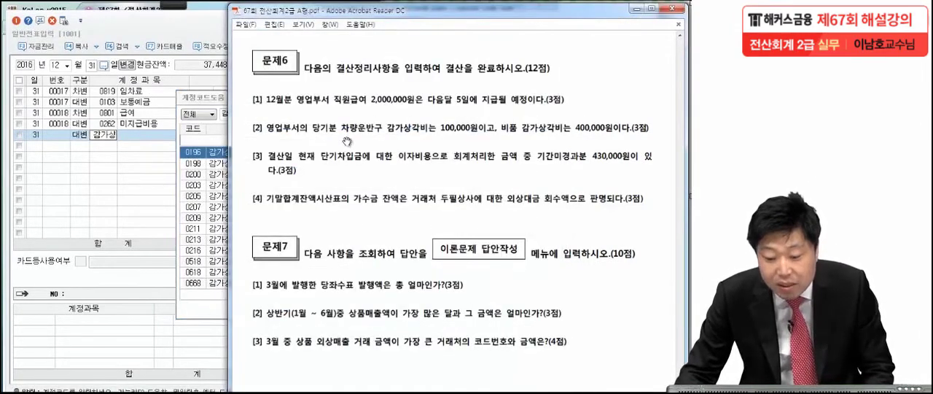
pyautogui.click(220, 144)
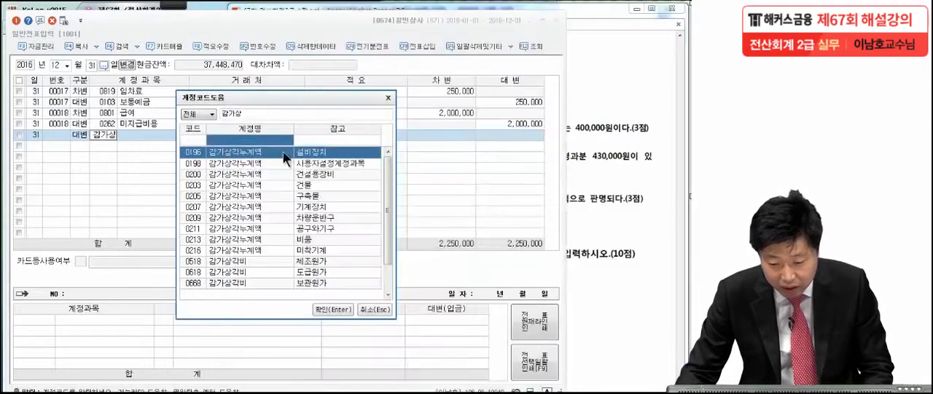
pyautogui.click(318, 217)
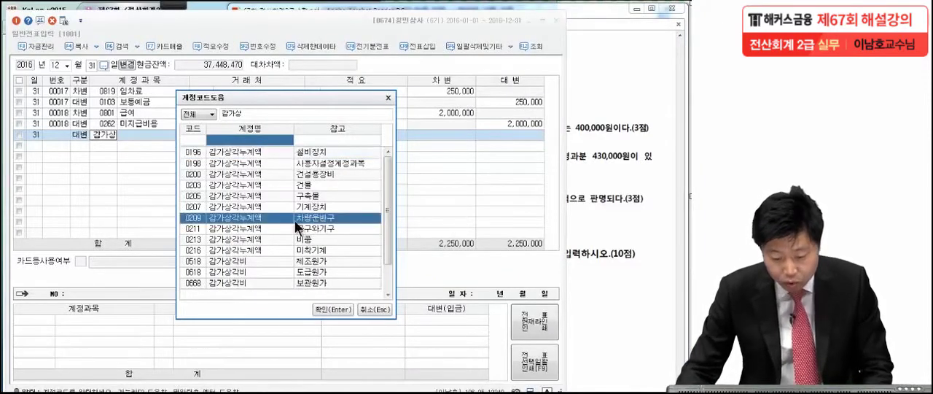
pyautogui.doubleClick(255, 221)
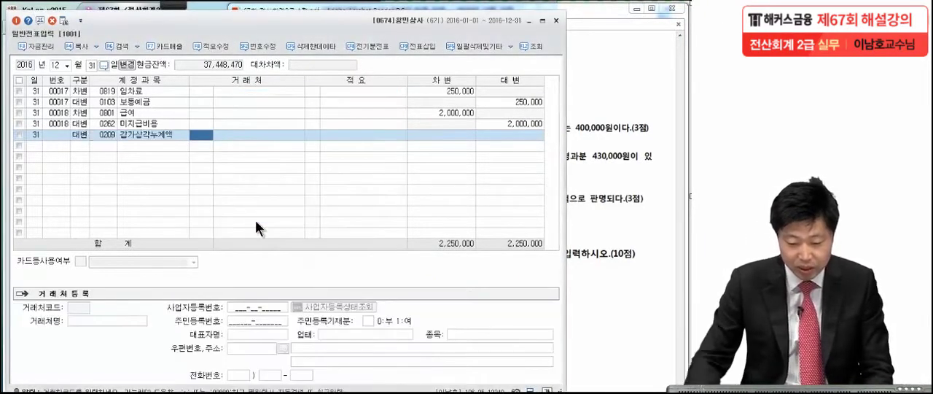
# Check the vehicle depreciation in the exam PDF and enter 100,000 as the 대변 amount of the 0209 line
pyautogui.click(575, 118)
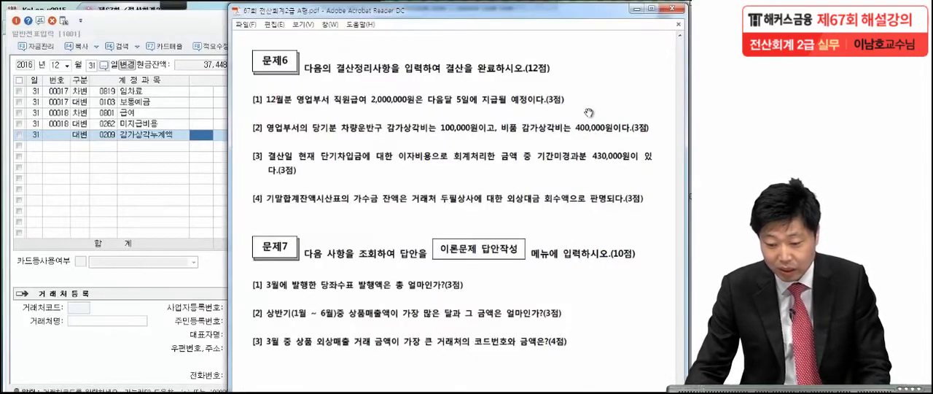
pyautogui.click(145, 179)
pyautogui.click(439, 137)
pyautogui.write('100,000')
pyautogui.press('Return')
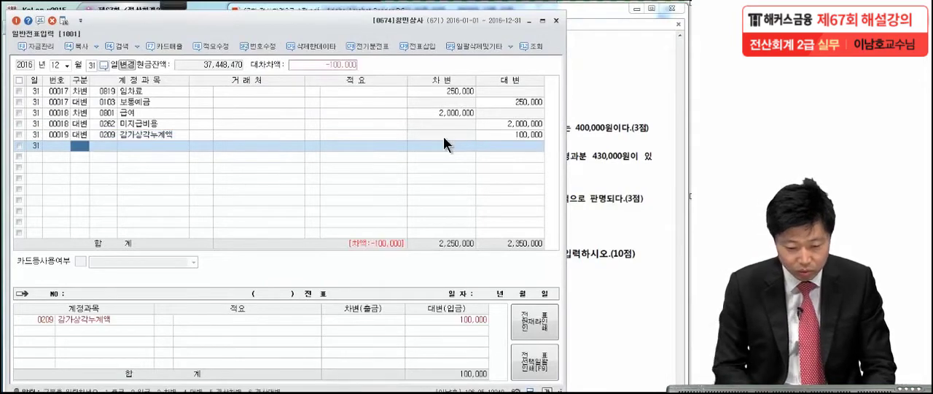
# Add a 대변 line on 12월 31일 for account 0213 감가상각누계액 of 비품 with 400,000
pyautogui.write('4')
pyautogui.press('Return')
pyautogui.write('감가')
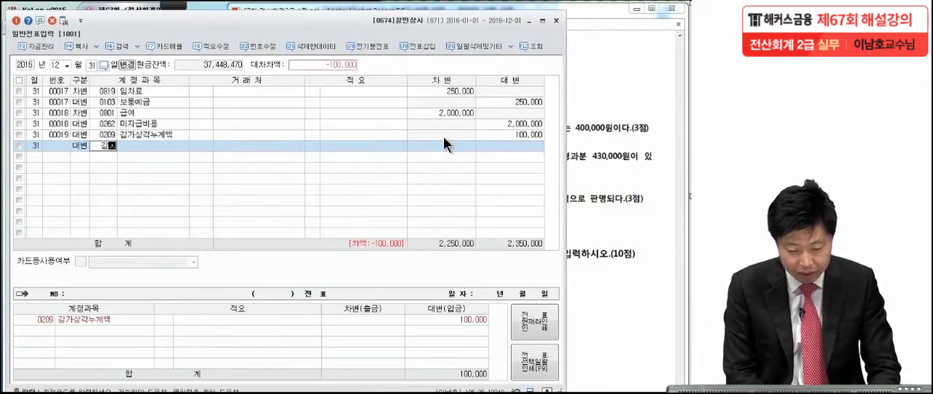
pyautogui.write('상')
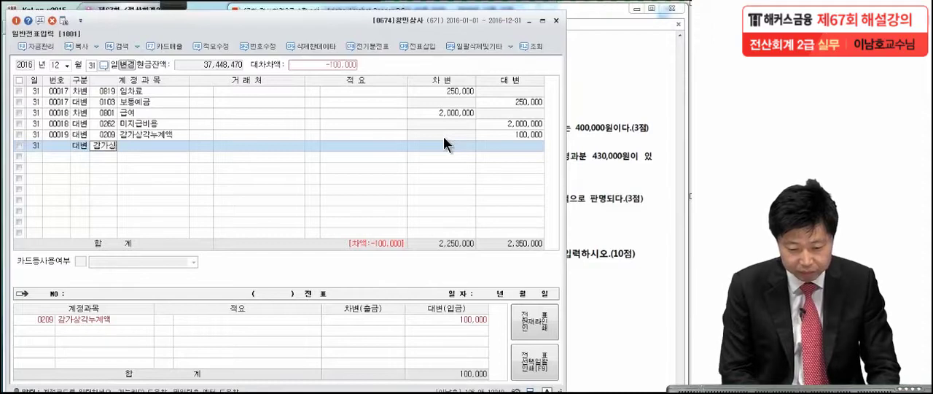
pyautogui.press('Return')
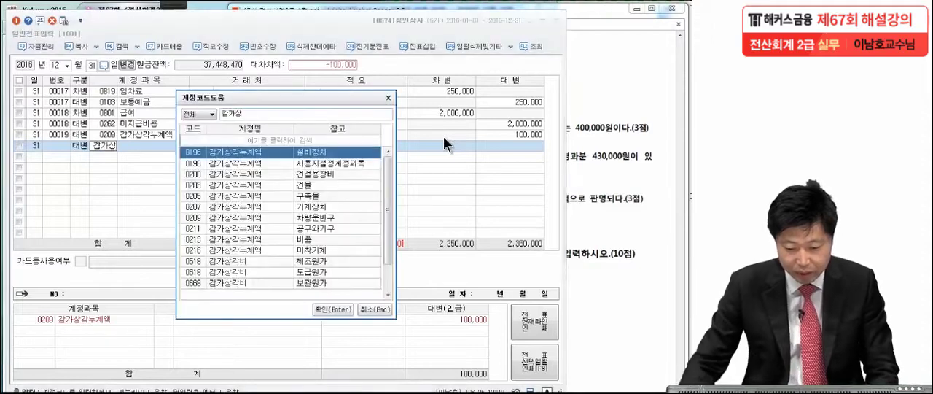
pyautogui.click(315, 239)
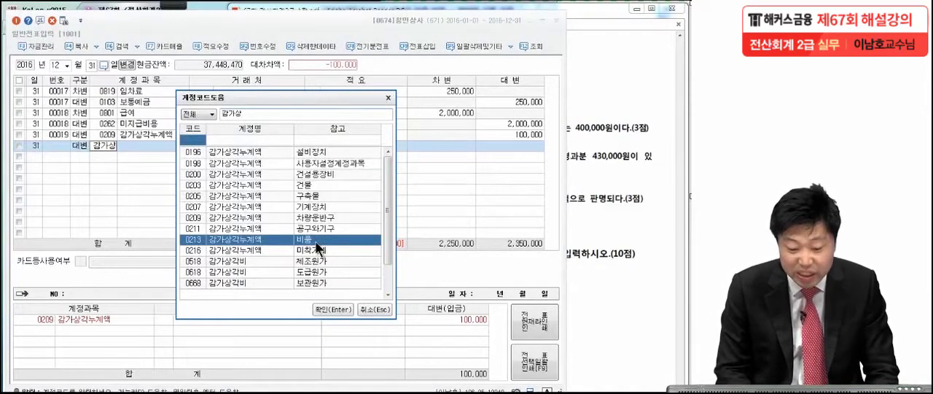
pyautogui.press('Return')
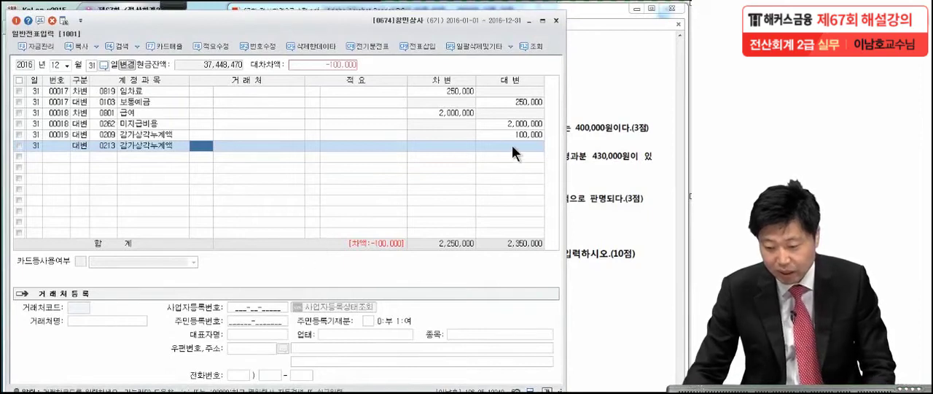
pyautogui.click(511, 145)
pyautogui.write('400')
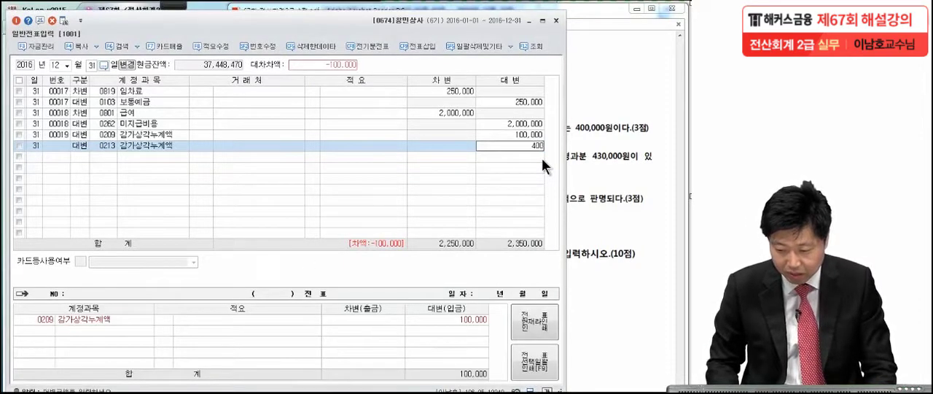
pyautogui.write(',000')
pyautogui.press('Return')
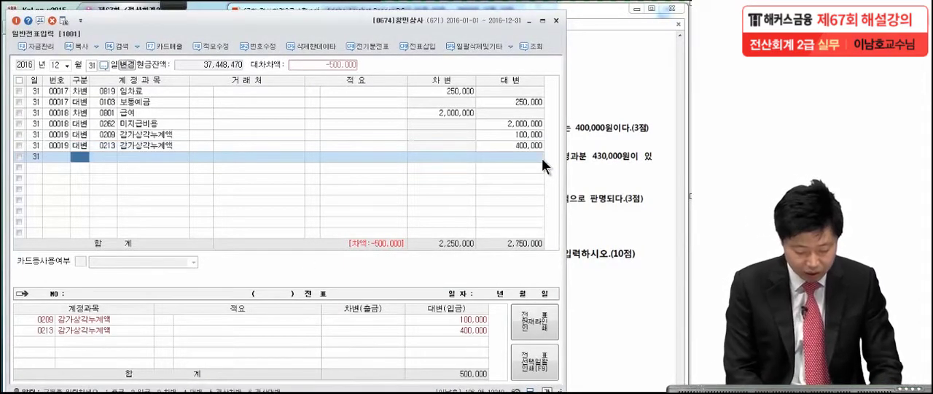
# Add the balancing 차변 line for account 0818 감가상각비 (판매관리비) with 500,000
pyautogui.write('3')
pyautogui.press('Return')
pyautogui.write('감가상')
pyautogui.press('Return')
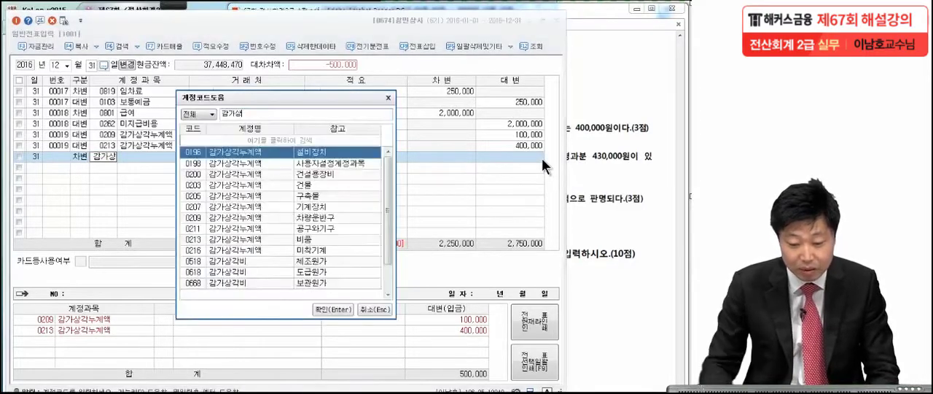
pyautogui.moveTo(389, 185); pyautogui.dragTo(393, 229)
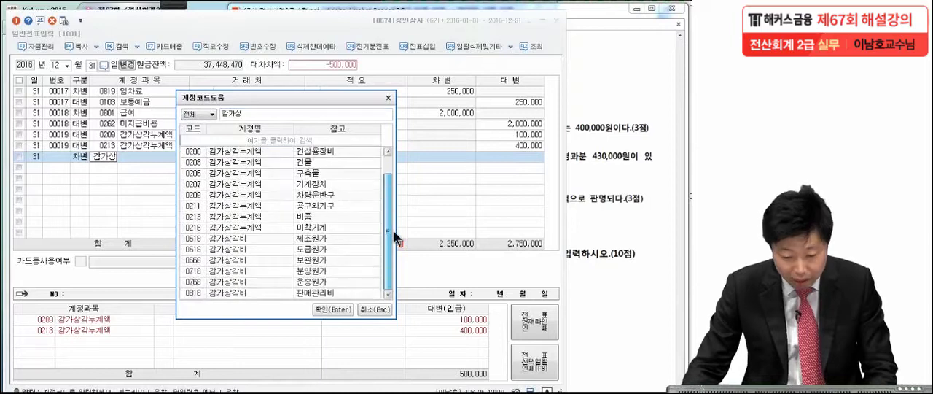
pyautogui.click(226, 293)
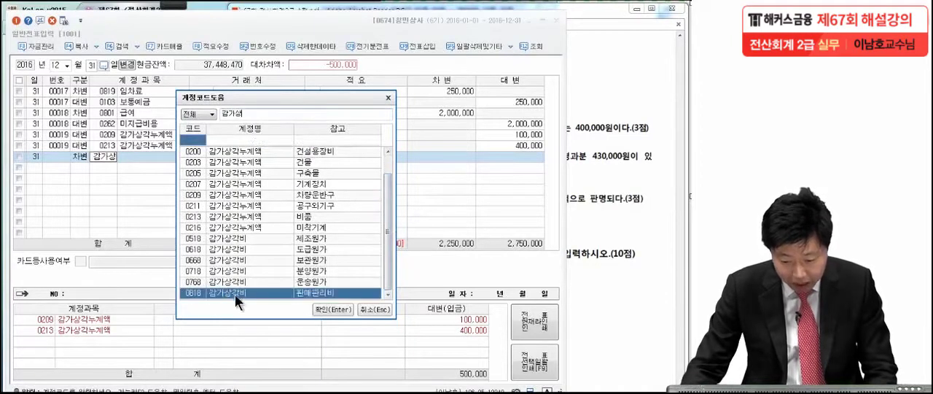
pyautogui.click(314, 310)
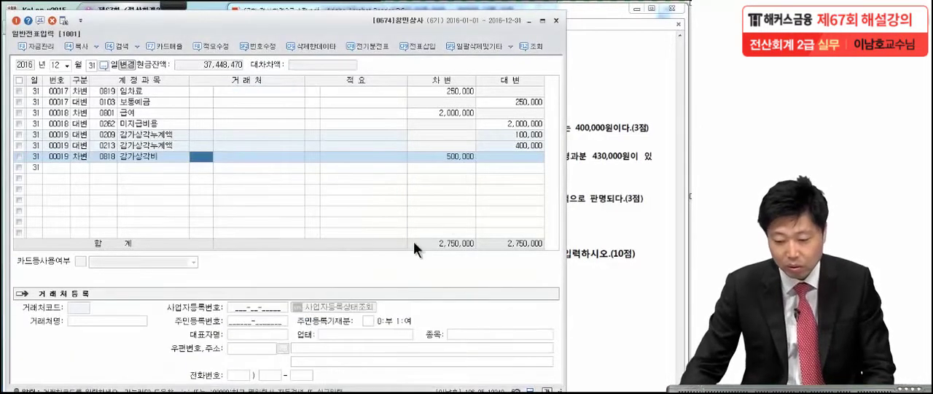
pyautogui.click(463, 159)
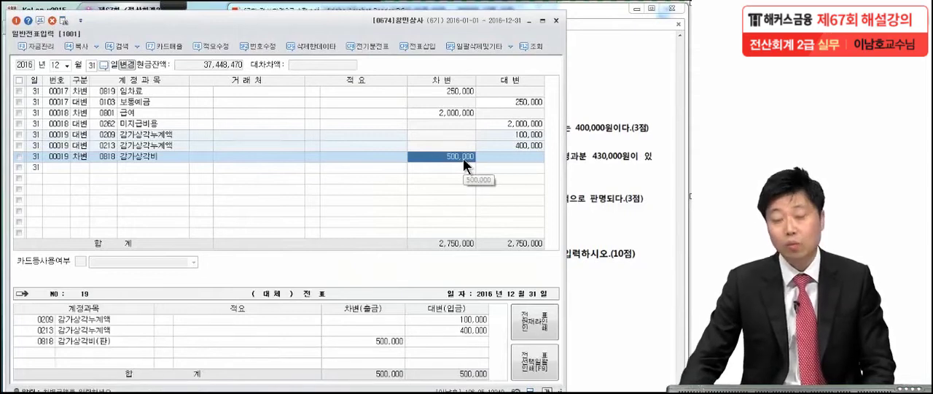
# Switch to the exam PDF and mark the 기간미경과분 interest amount in 문제6 item [3] with the pen
pyautogui.click(598, 138)
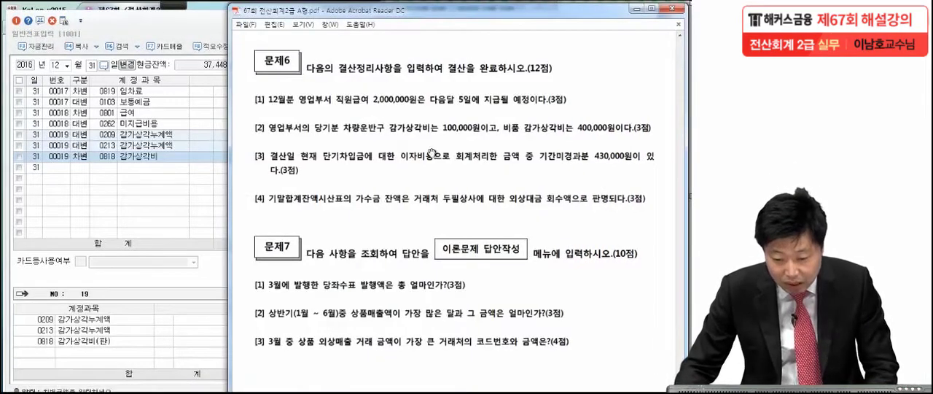
pyautogui.moveTo(205, 3)
pyautogui.click(20, 20)
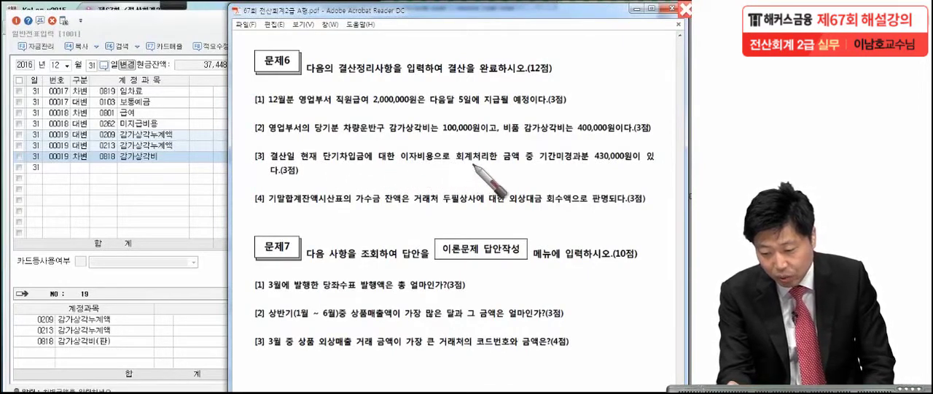
pyautogui.moveTo(535, 158); pyautogui.dragTo(537, 161)
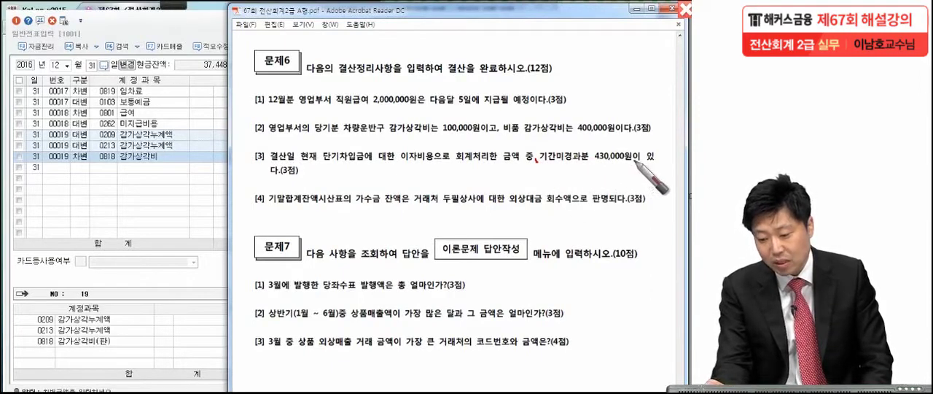
pyautogui.moveTo(628, 159); pyautogui.dragTo(636, 163)
pyautogui.moveTo(315, 177); pyautogui.dragTo(315, 183)
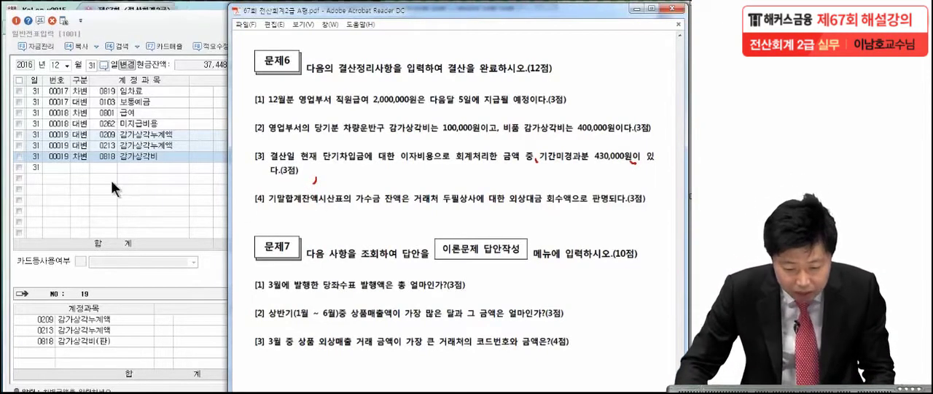
# Back in KcLep, add a 차변 line on 12월 31일 for account 0133 선급비용 with 430,000, checking the amount in the exam PDF
pyautogui.click(70, 166)
pyautogui.click(77, 167)
pyautogui.write('3선급비')
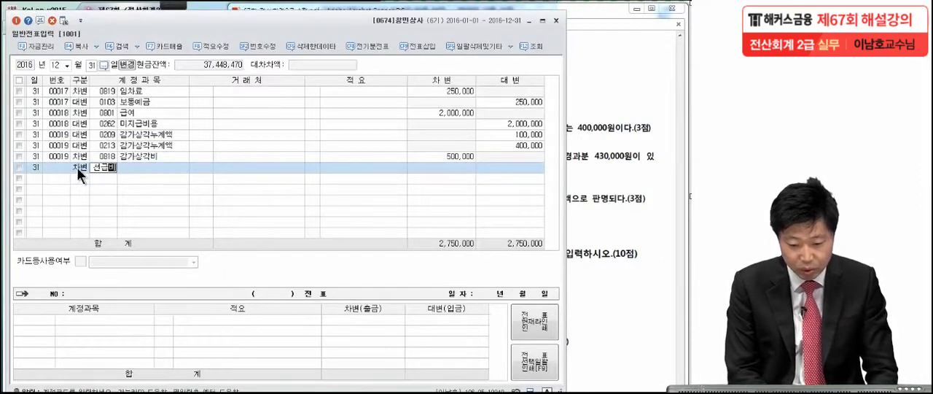
pyautogui.press('Return')
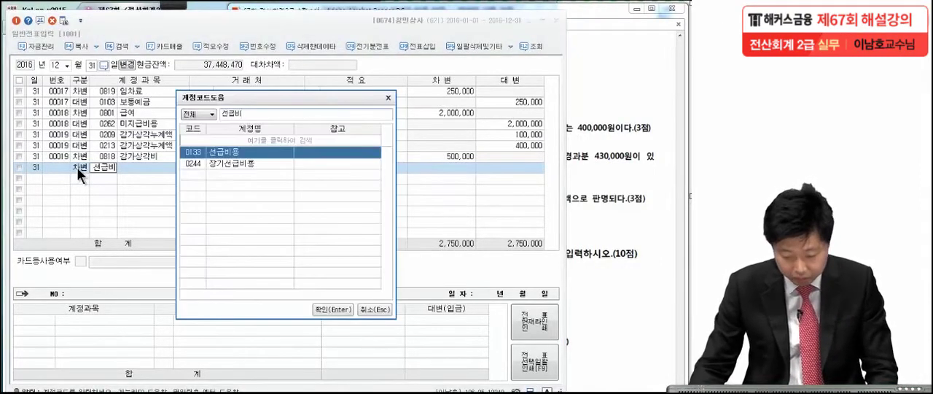
pyautogui.press('Return')
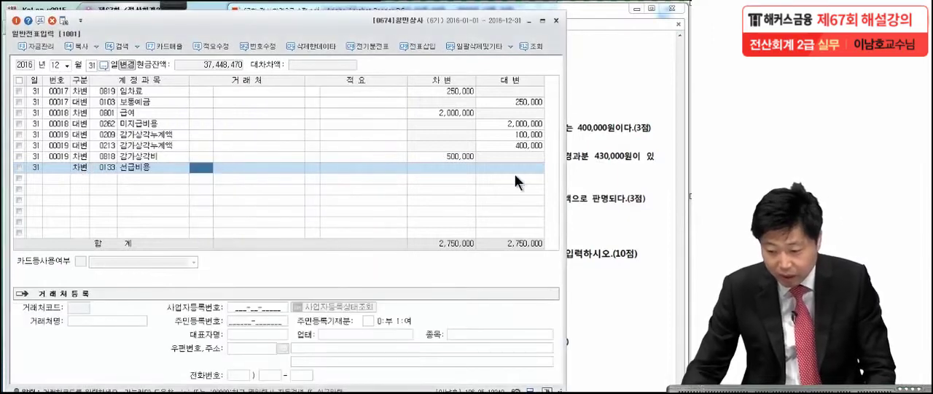
pyautogui.click(602, 167)
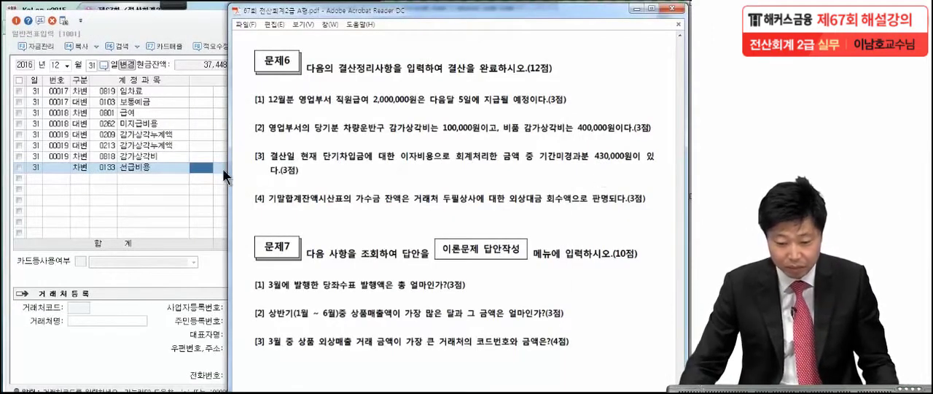
pyautogui.click(199, 165)
pyautogui.click(440, 169)
pyautogui.write('4')
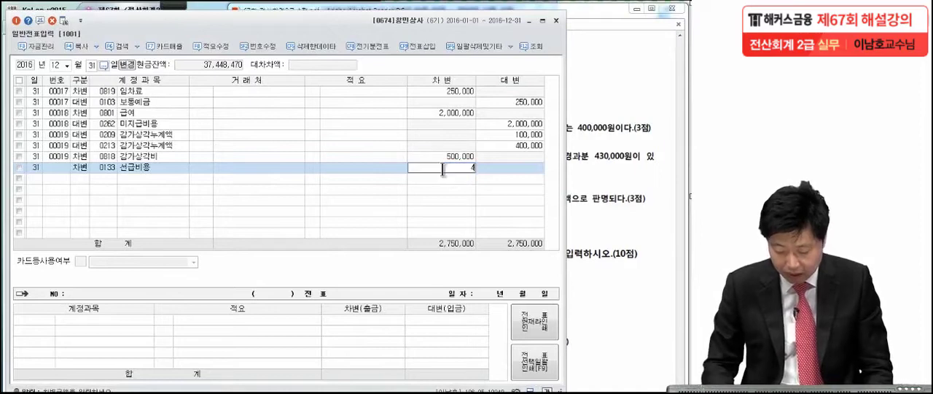
pyautogui.write('30,000')
pyautogui.press('Return')
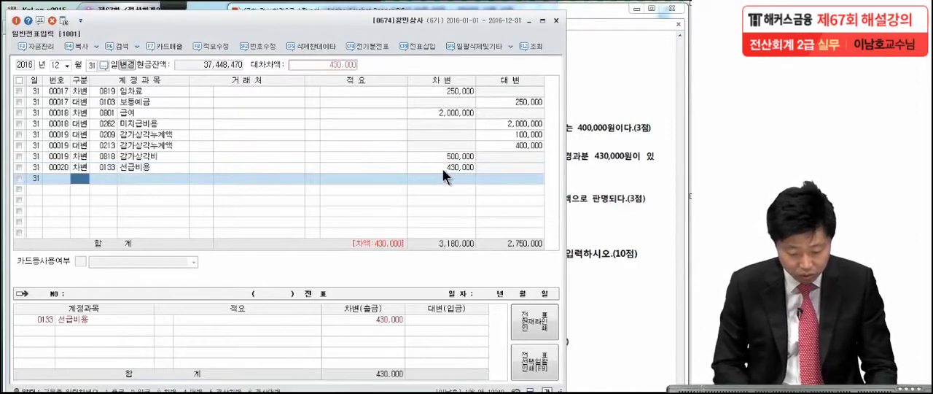
# Add the balancing 대변 line for account 0951 이자비용 with 430,000
pyautogui.press('4')
pyautogui.press('Return')
pyautogui.write('이자비')
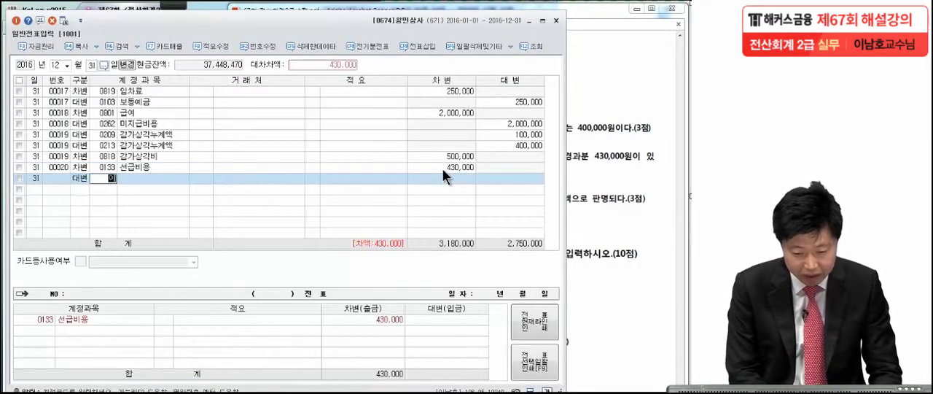
pyautogui.press('Return')
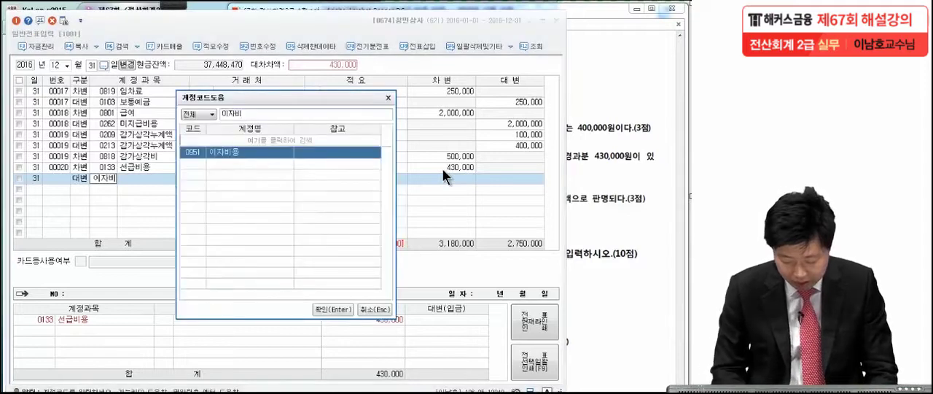
pyautogui.press('Return')
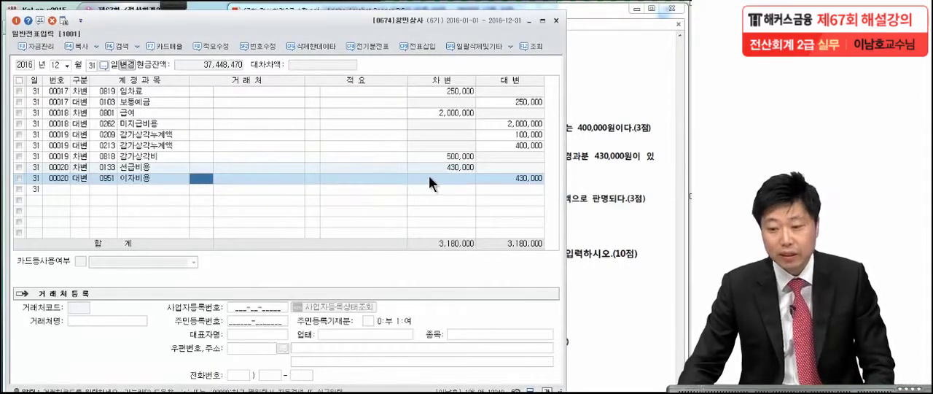
# Switch to the exam PDF and mark the 합계잔액시산표, 가수금 and 두필상사 wording in 문제6 item [4] with the pen
pyautogui.click(569, 136)
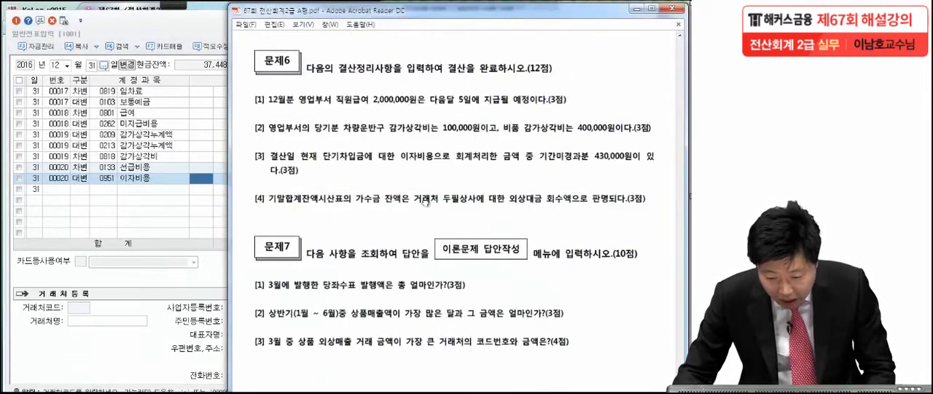
pyautogui.click(173, 4)
pyautogui.click(32, 28)
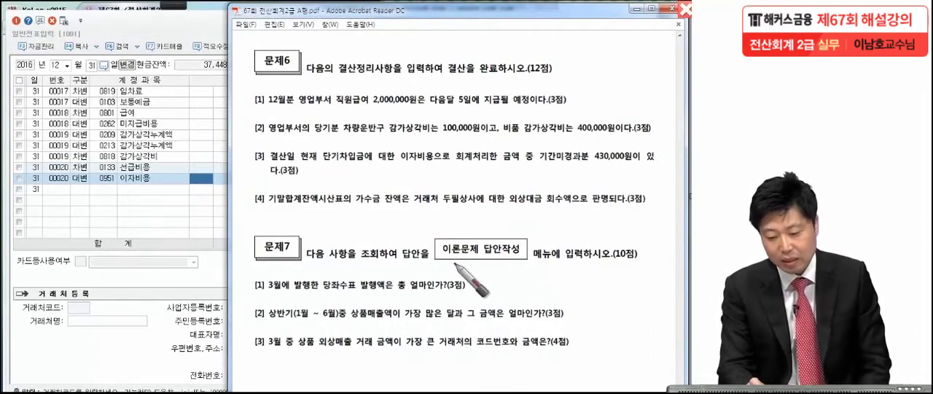
pyautogui.click(403, 209)
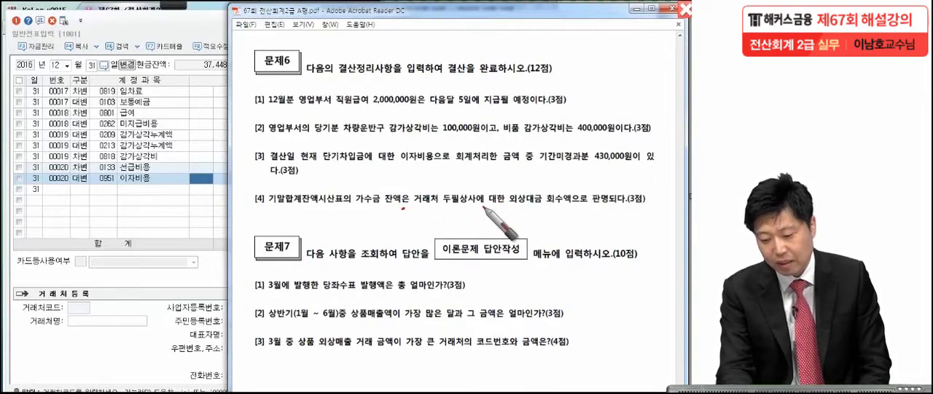
pyautogui.click(484, 207)
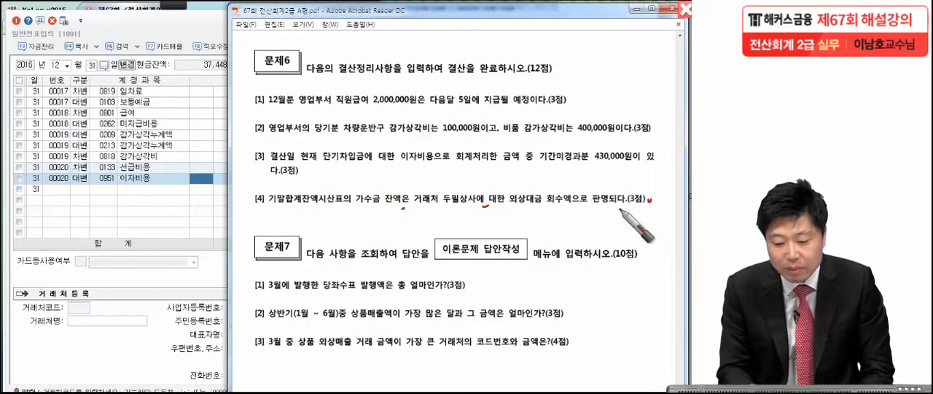
pyautogui.moveTo(268, 206); pyautogui.dragTo(321, 199)
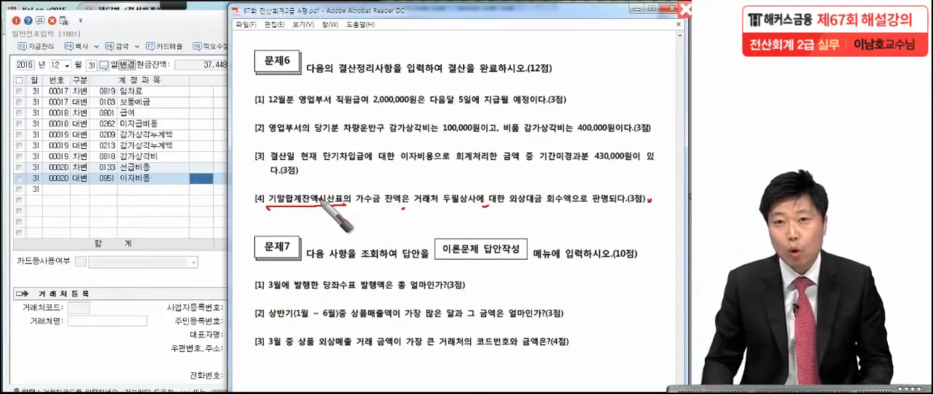
pyautogui.press('Escape')
# Open the 합계잔액시산표 in KcLep for 12월 31일 and look up the 가수금 balance
pyautogui.click(211, 12)
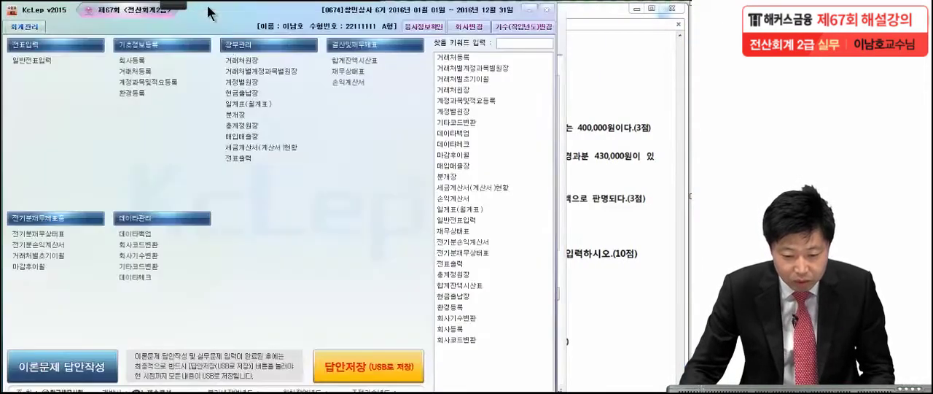
pyautogui.click(362, 59)
pyautogui.moveTo(232, 108); pyautogui.dragTo(367, 24)
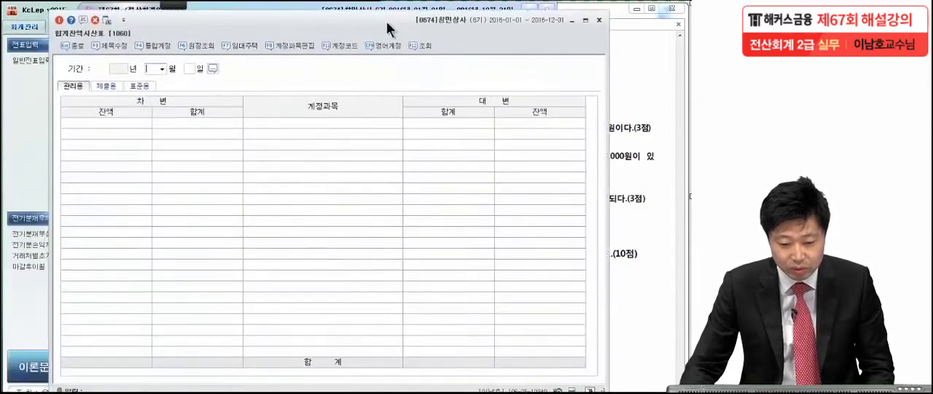
pyautogui.click(142, 64)
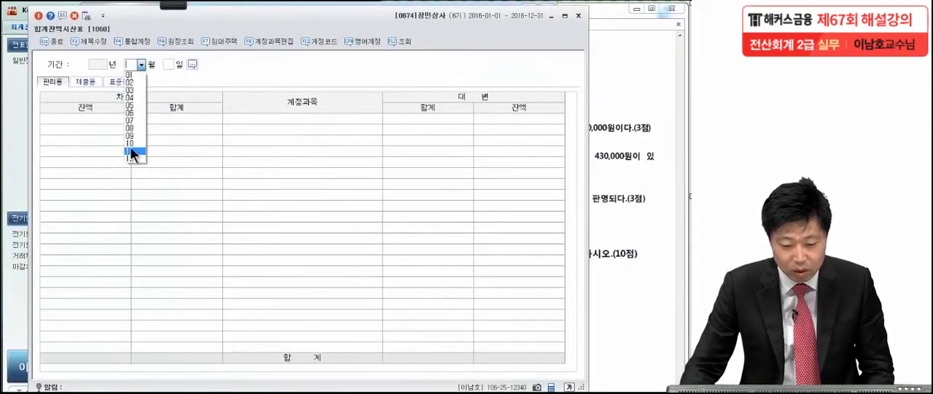
pyautogui.click(130, 157)
pyautogui.press('Return')
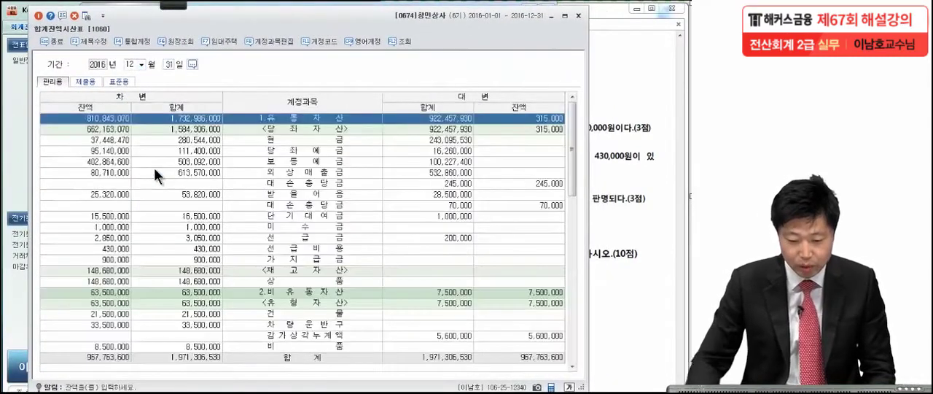
pyautogui.click(169, 193)
pyautogui.scroll(-1, 255, 248)
pyautogui.scroll(-7, 255, 248)
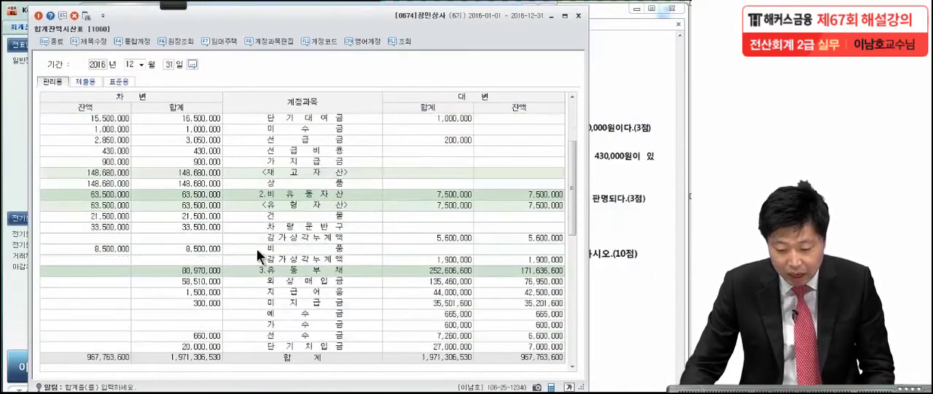
# Find the 가수금 row among the 유동부채 accounts in the 합계잔액시산표 and select its 대변 balance
pyautogui.scroll(-4, 256, 247)
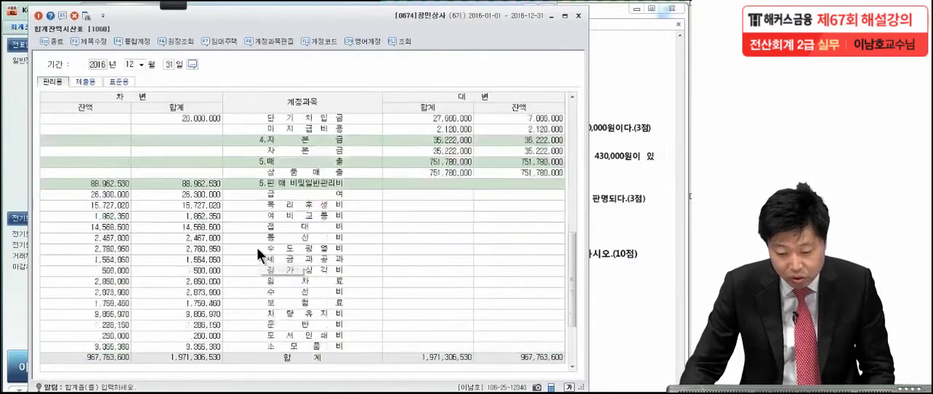
pyautogui.scroll(3, 256, 247)
pyautogui.scroll(2, 256, 247)
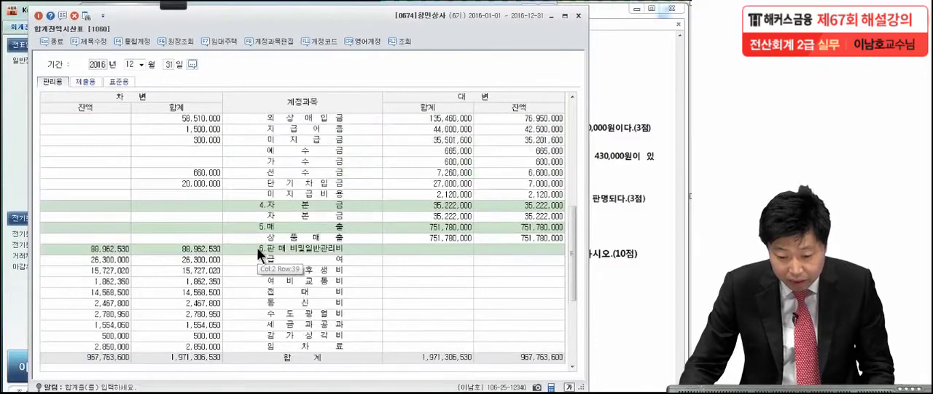
pyautogui.click(308, 197)
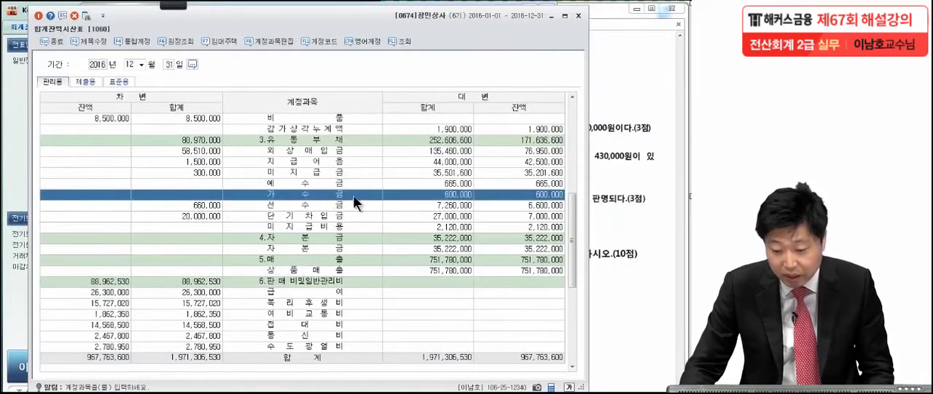
pyautogui.click(530, 196)
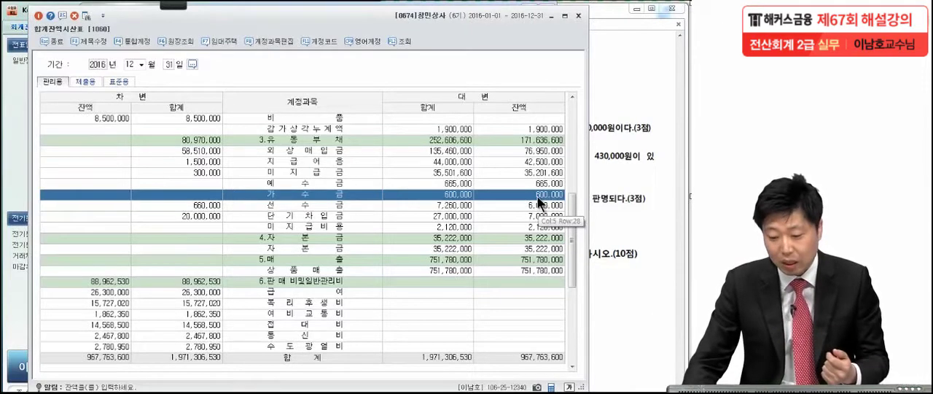
# Drill down from the 가수금 balance to its 원장조회 ledger and inspect the 대변 line of the 11-01 voucher
pyautogui.doubleClick(538, 197)
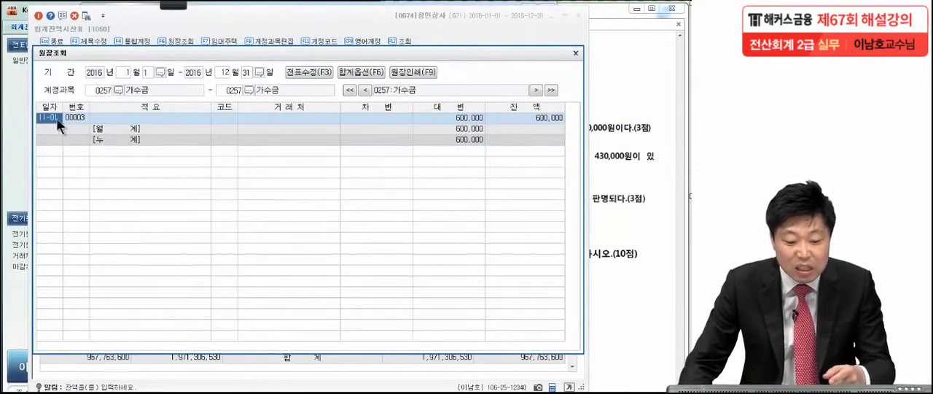
pyautogui.doubleClick(455, 117)
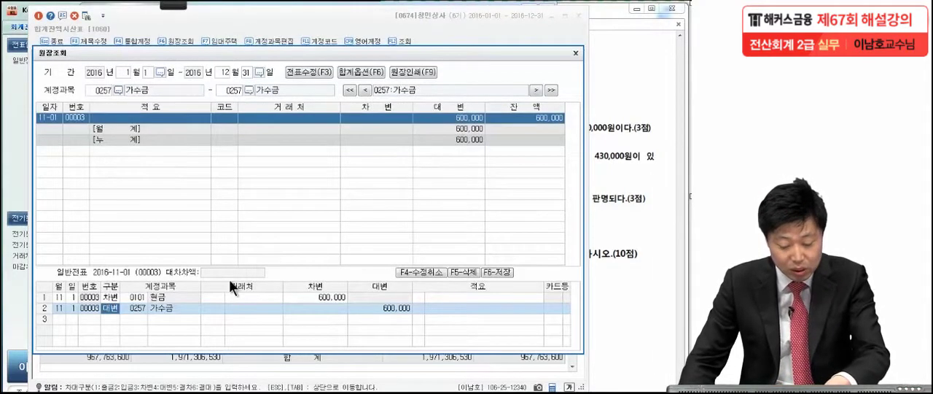
pyautogui.click(160, 306)
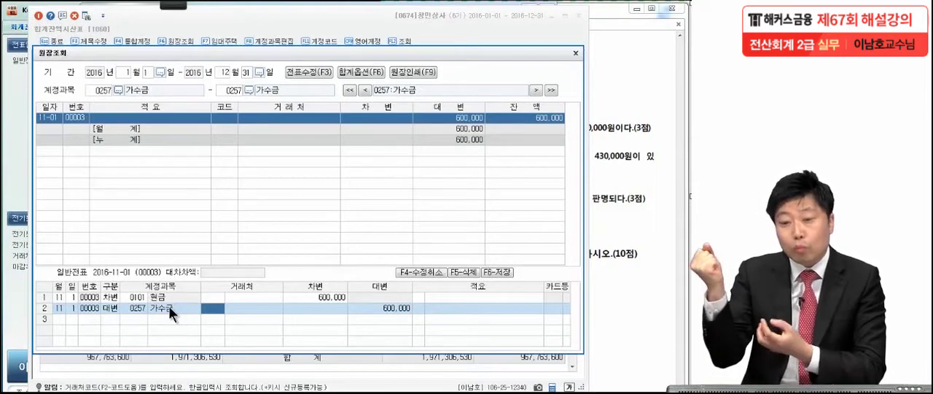
# Recheck 문제6 item [4] in the exam PDF, and close the 가수금 ledger and the 합계잔액시산표 in KcLep
pyautogui.click(633, 221)
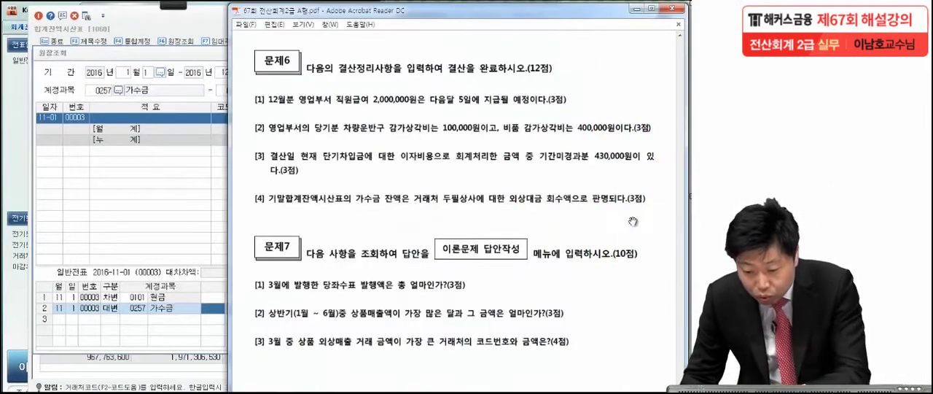
pyautogui.click(207, 308)
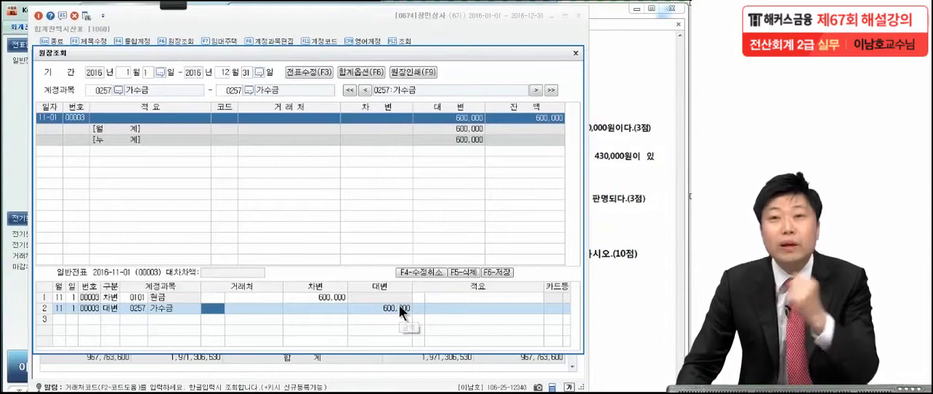
pyautogui.click(576, 53)
pyautogui.click(623, 130)
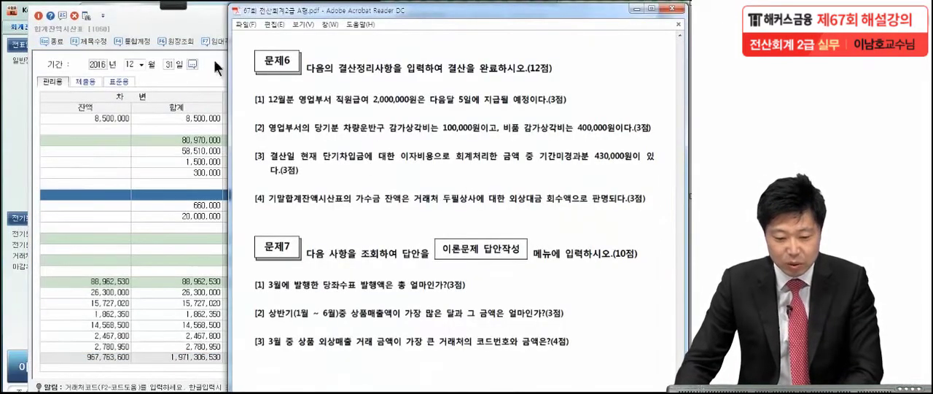
pyautogui.click(200, 30)
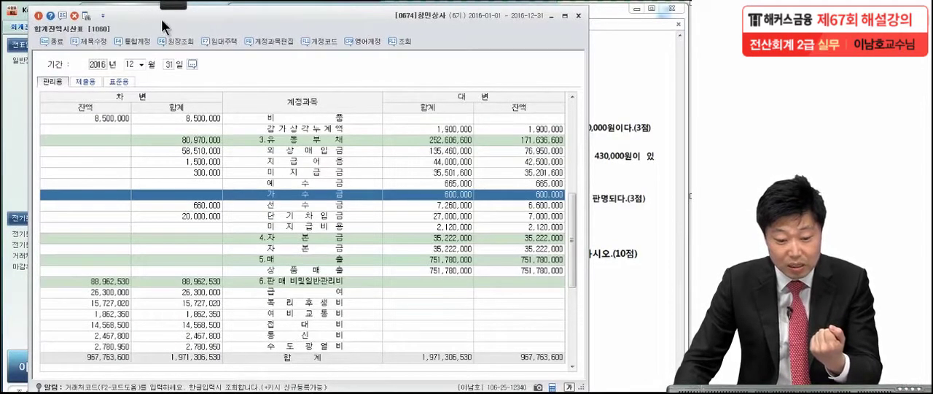
pyautogui.click(578, 16)
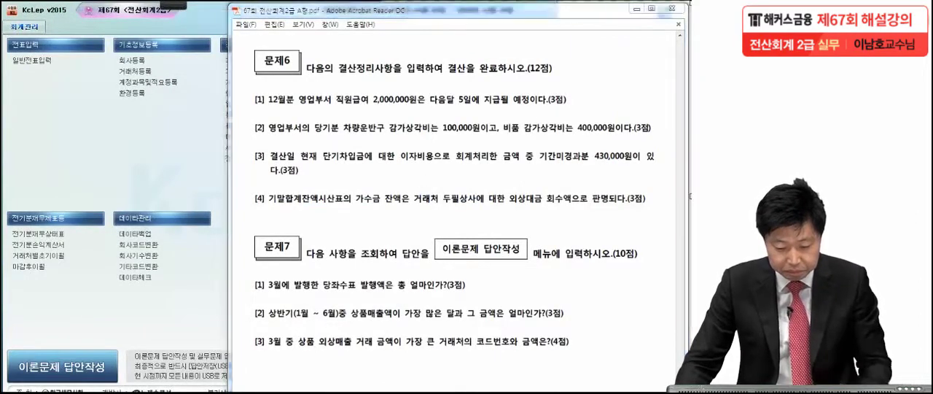
# Return to 일반전표입력 and add a 차변 line on 12월 31일 for account 0257 가수금 with 600,000
pyautogui.click(202, 391)
pyautogui.click(75, 192)
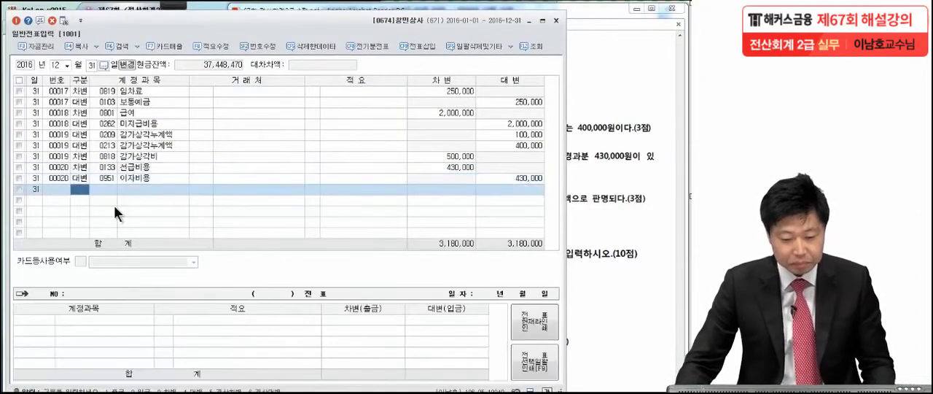
pyautogui.write('3')
pyautogui.press('Return')
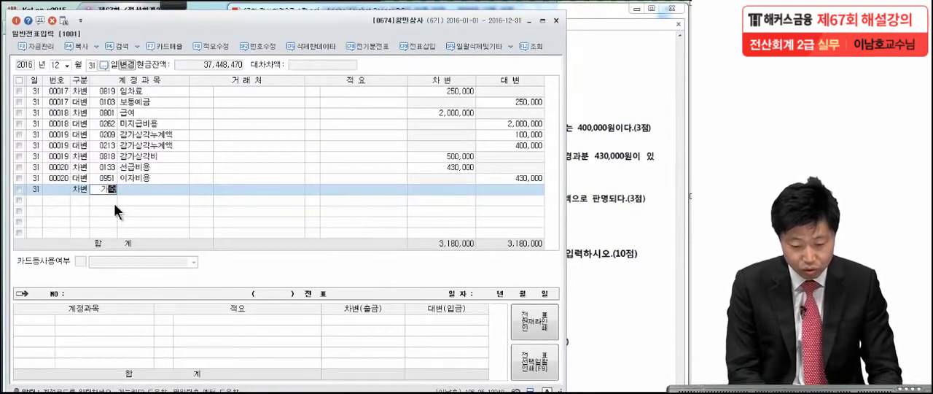
pyautogui.write('가수')
pyautogui.press('Return')
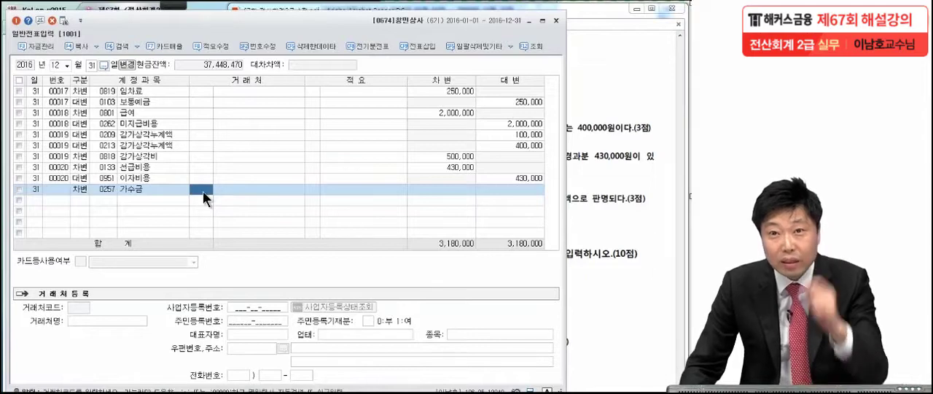
pyautogui.click(466, 188)
pyautogui.write('6')
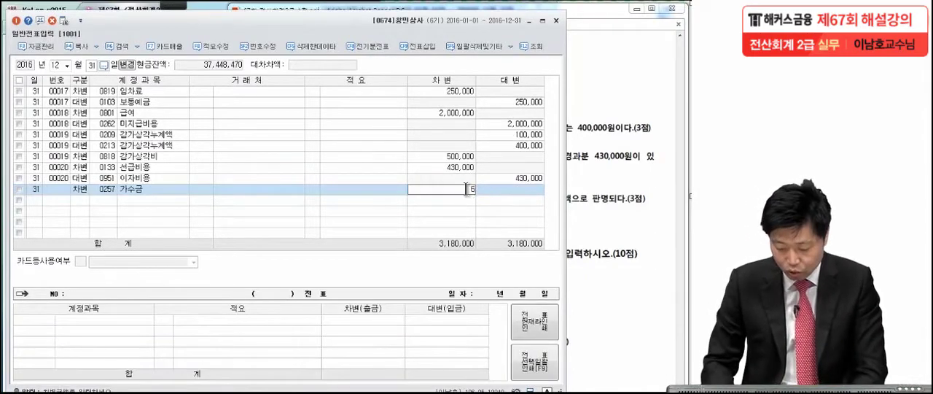
pyautogui.write('00,000')
pyautogui.press('Return')
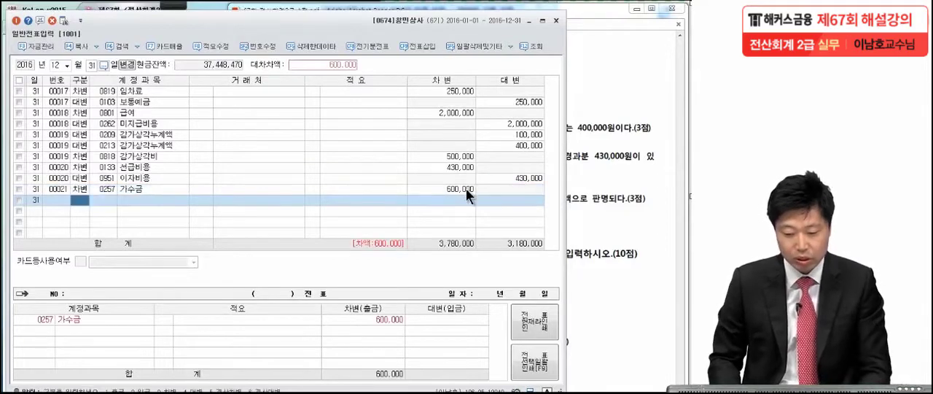
# Add the balancing 대변 line for account 0108 외상매출금 with 거래처 두필상사 and 600,000, and close 일반전표입력
pyautogui.press('2')
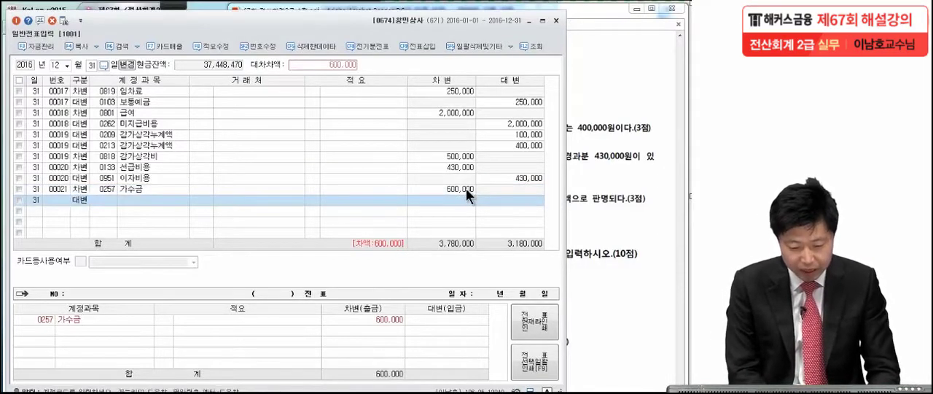
pyautogui.press('Return')
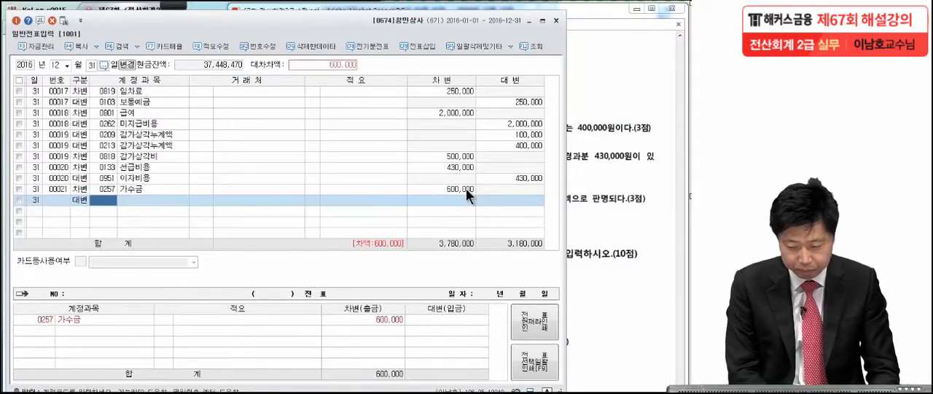
pyautogui.click(574, 190)
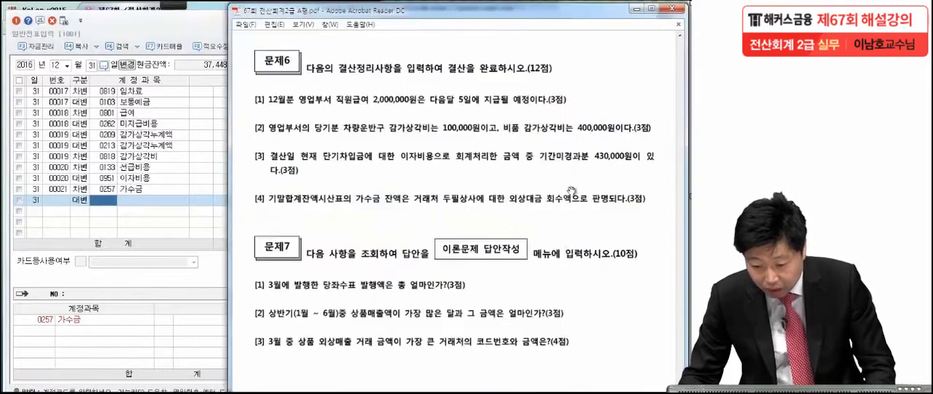
pyautogui.click(160, 225)
pyautogui.write('상매')
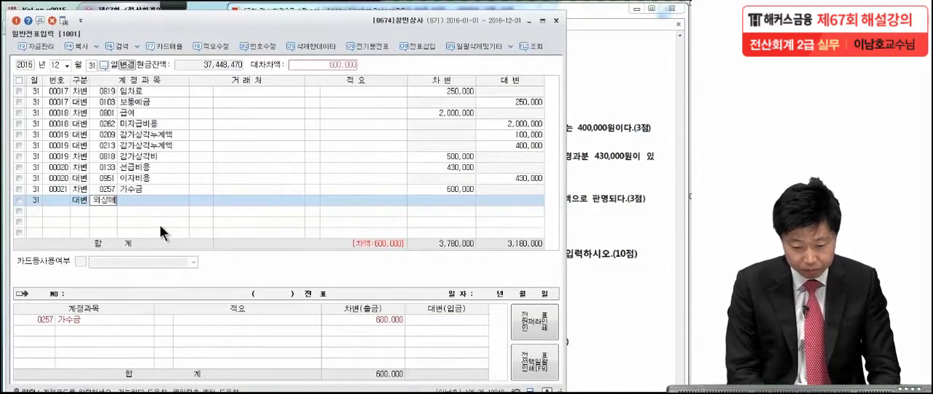
pyautogui.press('Return')
pyautogui.press('Return')
pyautogui.write('두필')
pyautogui.press('Return')
pyautogui.press('Return')
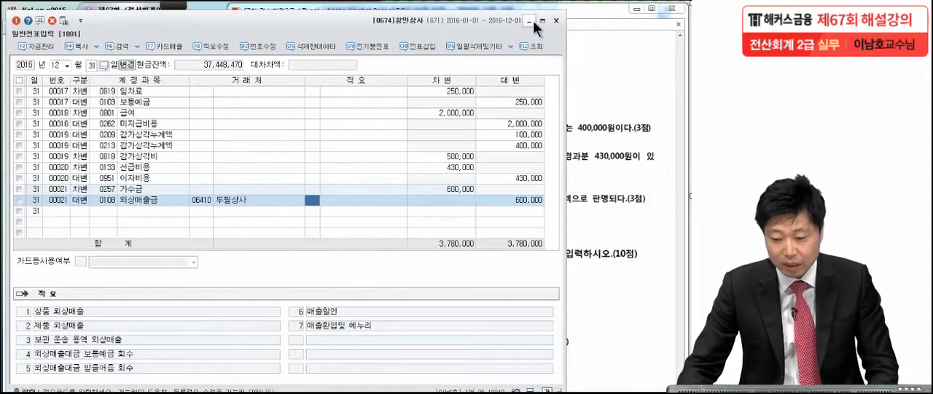
pyautogui.click(556, 21)
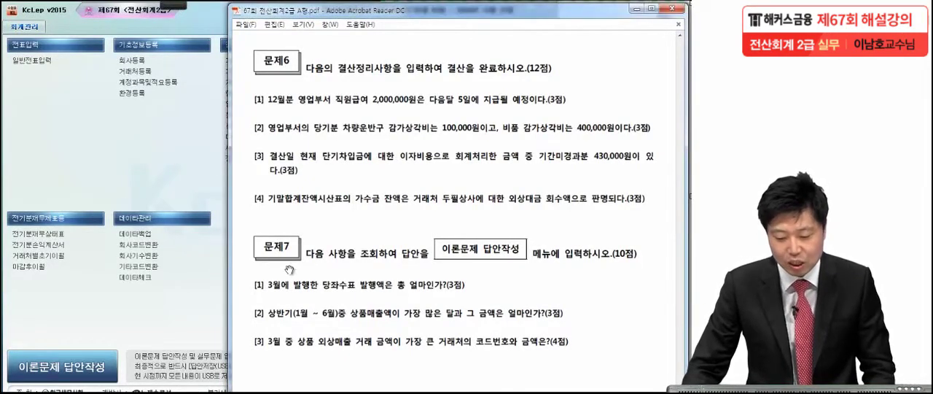
# Underline the 당좌수표 발행액 wording in 문제7 item [1] of the exam PDF with the pen
pyautogui.moveTo(172, 6)
pyautogui.click(20, 17)
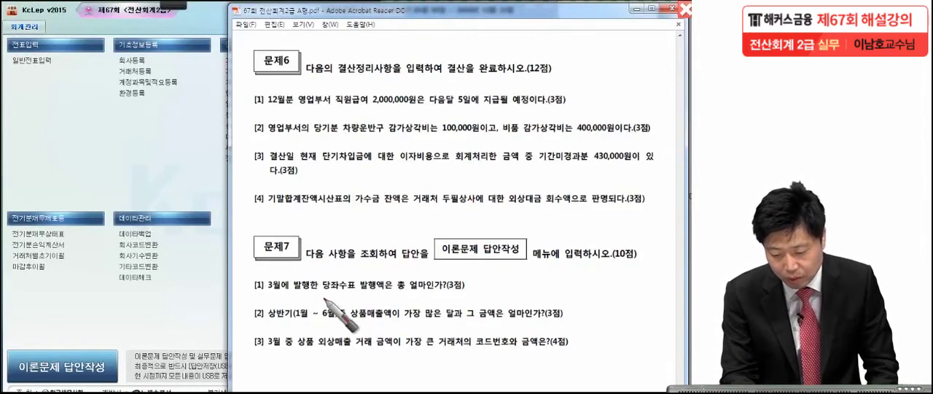
pyautogui.moveTo(322, 291); pyautogui.dragTo(390, 290)
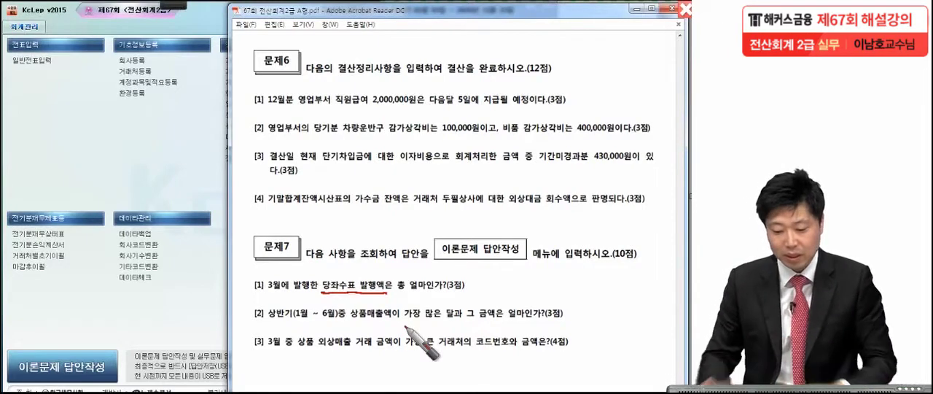
# Open the 총계정원장 in KcLep and set its period from 2016-03-01 to 2016-03-31
pyautogui.click(187, 174)
pyautogui.click(249, 125)
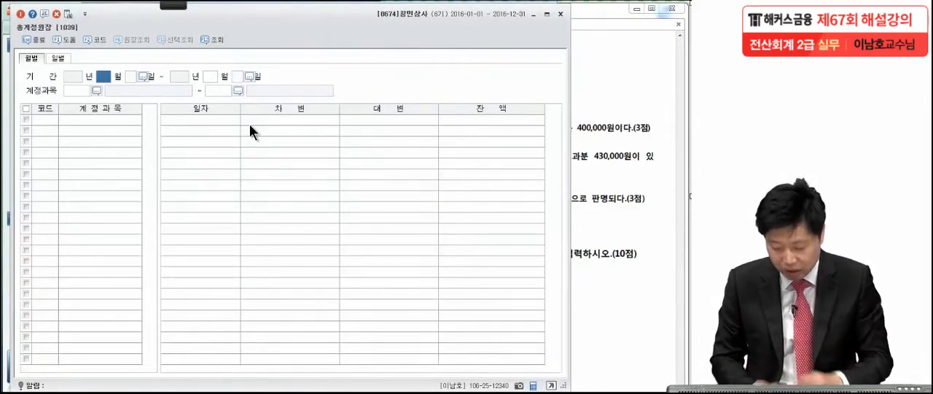
pyautogui.write('3')
pyautogui.press('Return')
pyautogui.press('Return')
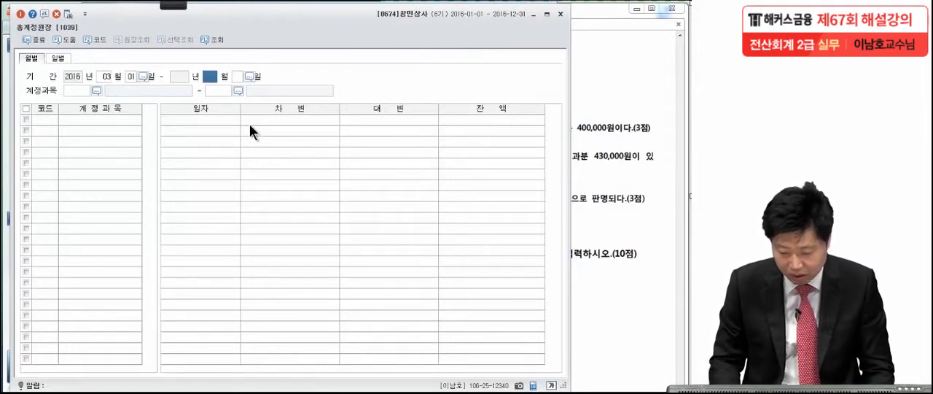
pyautogui.write('3')
pyautogui.press('Return')
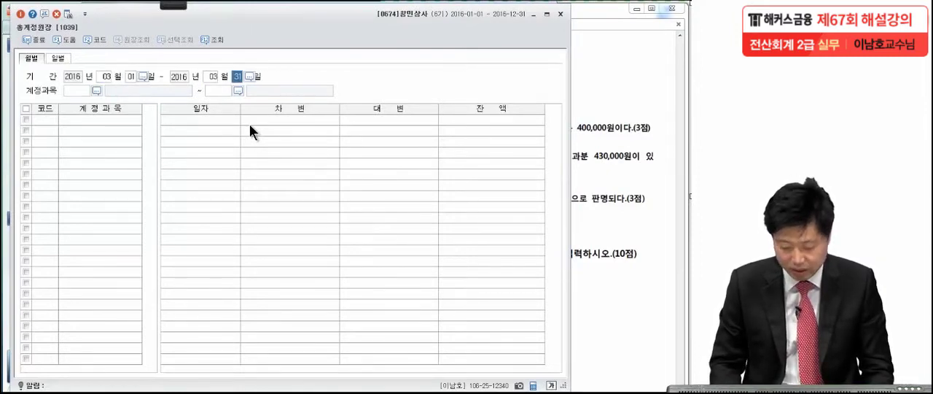
pyautogui.press('Return')
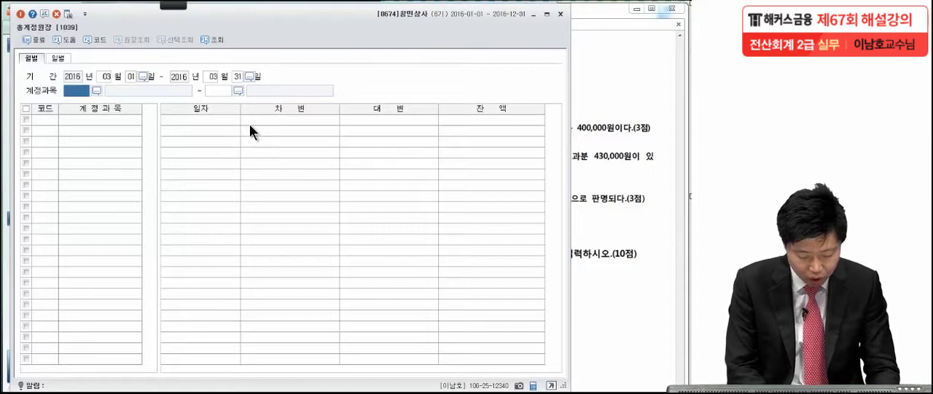
# Query the ledger for account 0102 당좌예금 as both the start and end 계정과목
pyautogui.press('F2')
pyautogui.write('당좌예')
pyautogui.press('Return')
pyautogui.press('Return')
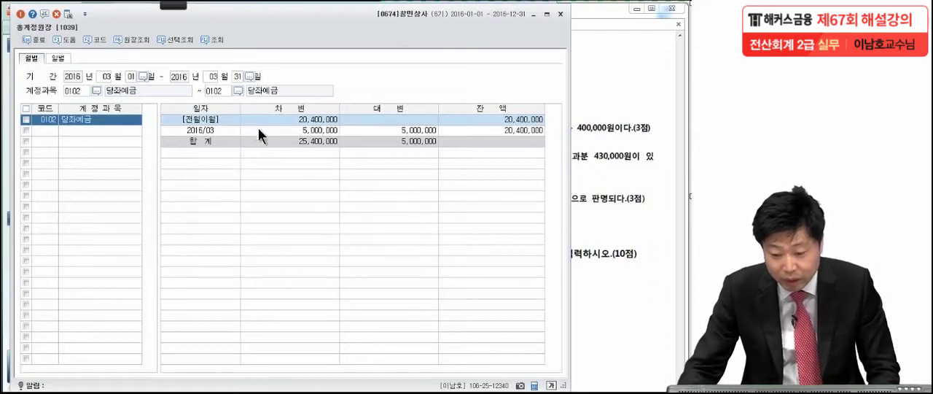
# Drill down from the 2016/03 대변 total into the 당좌예금 transactions and open the 03-10 당좌예금 인출 voucher
pyautogui.click(366, 130)
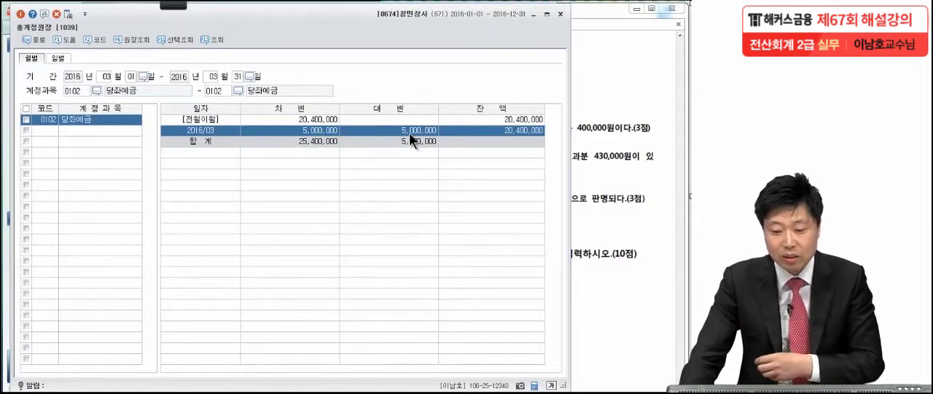
pyautogui.doubleClick(409, 130)
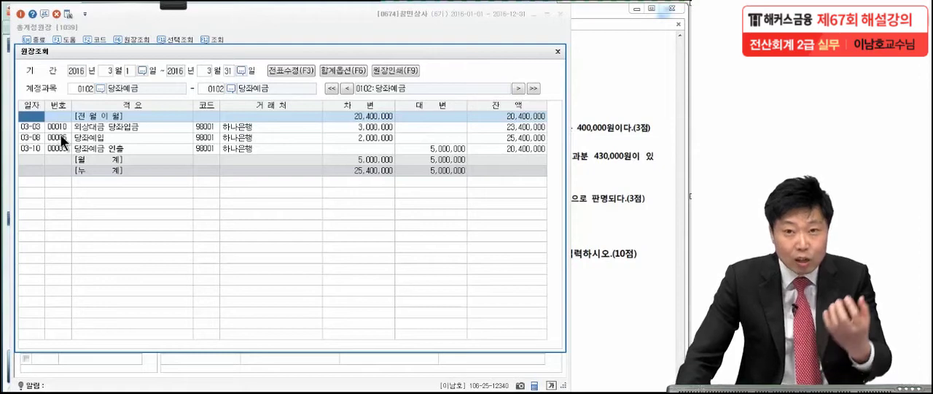
pyautogui.click(39, 127)
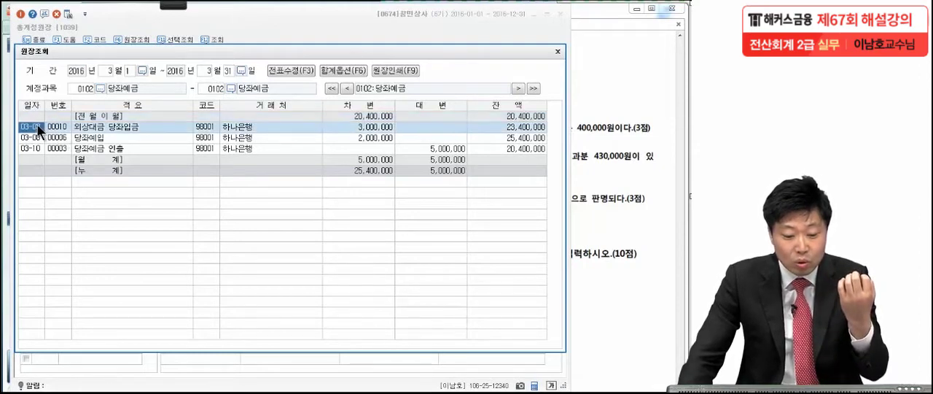
pyautogui.click(33, 137)
pyautogui.click(35, 147)
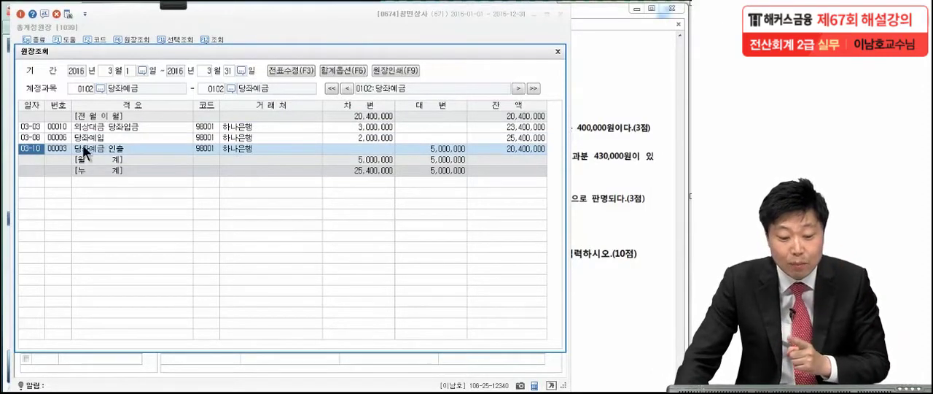
pyautogui.doubleClick(29, 148)
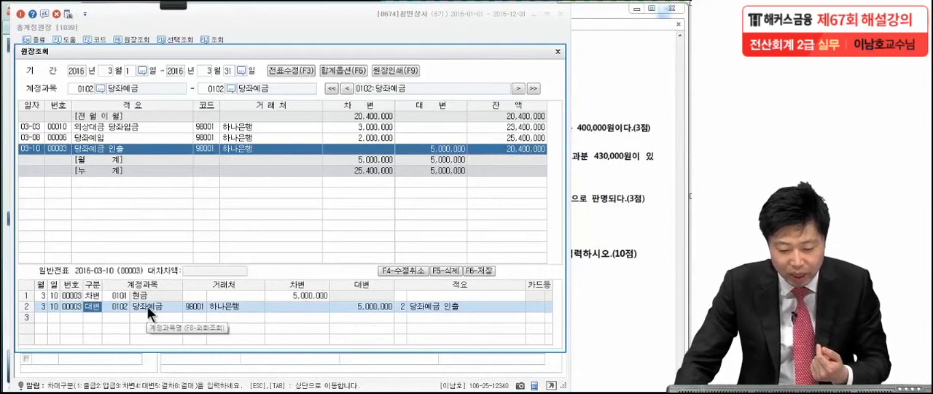
# Examine the 거래처, 대변 amount and 적요 of the 당좌예금 line in the 03-10 voucher
pyautogui.click(196, 306)
pyautogui.click(368, 307)
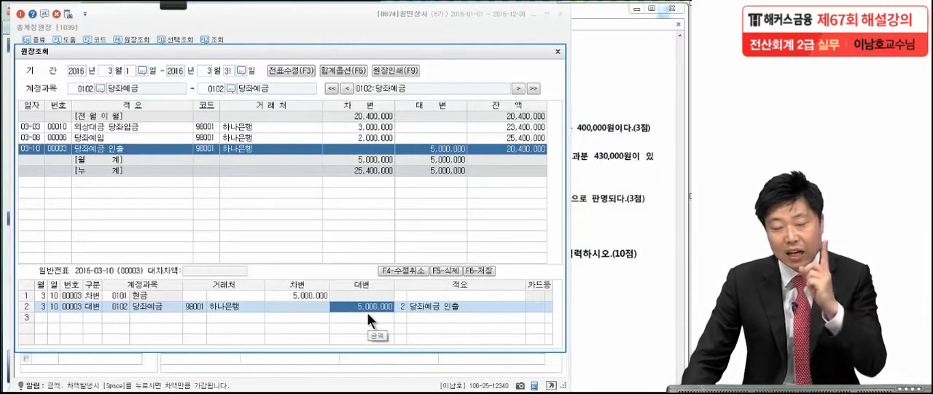
pyautogui.click(401, 308)
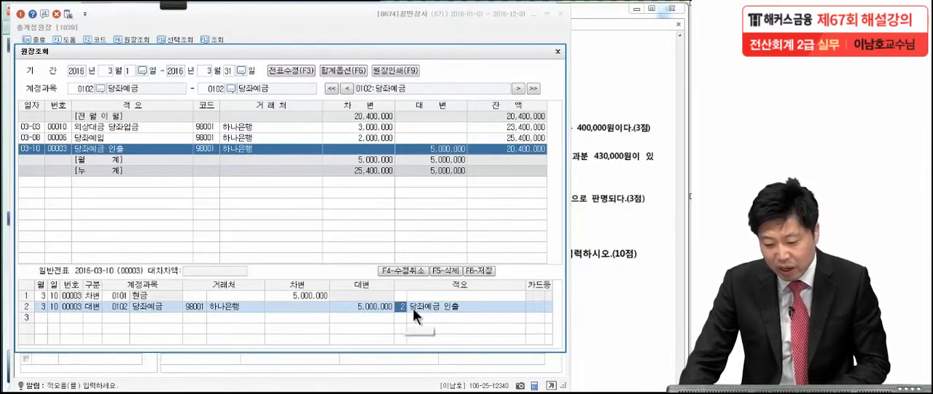
pyautogui.click(422, 307)
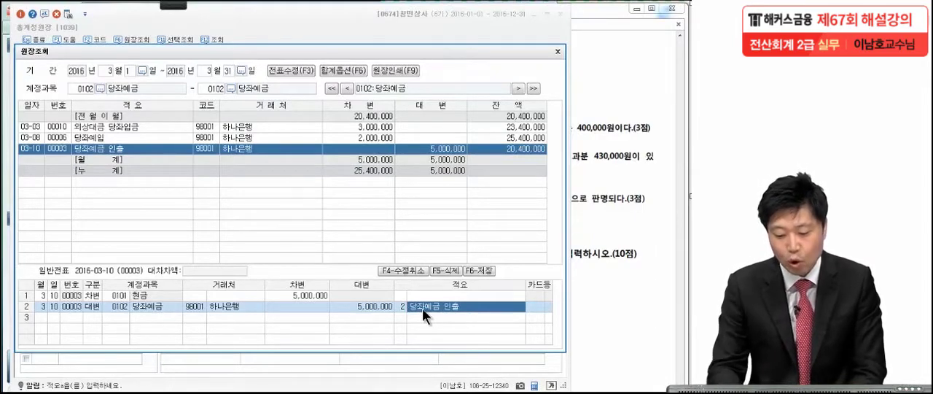
# Circle the 대변 amount on the voucher's 당좌예금 line with the pen, and leave drawing mode
pyautogui.moveTo(171, 6)
pyautogui.click(20, 16)
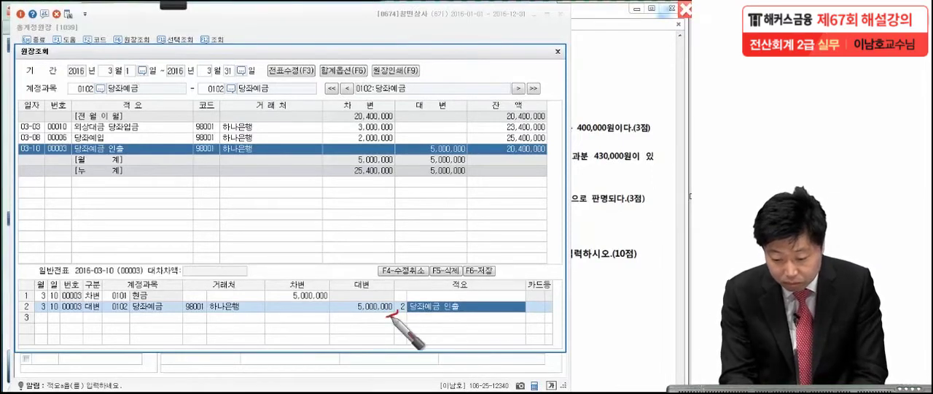
pyautogui.moveTo(379, 298); pyautogui.dragTo(346, 335)
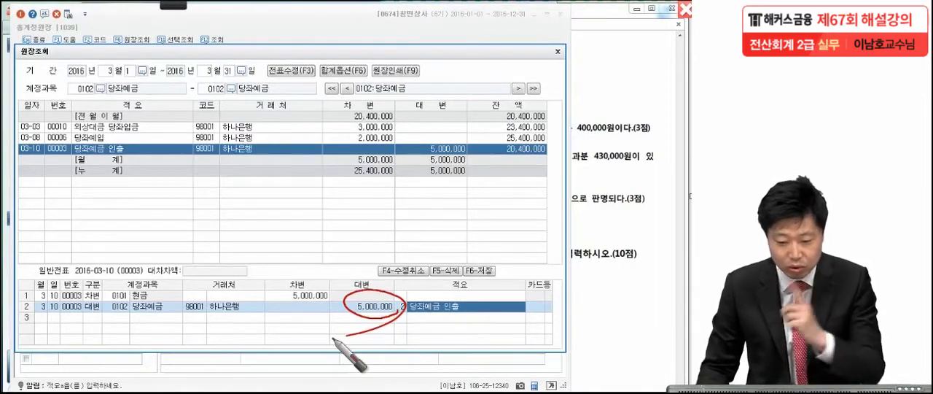
pyautogui.press('Escape')
# Close the 원장조회 and 총계정원장 windows and return to the exam PDF
pyautogui.click(555, 51)
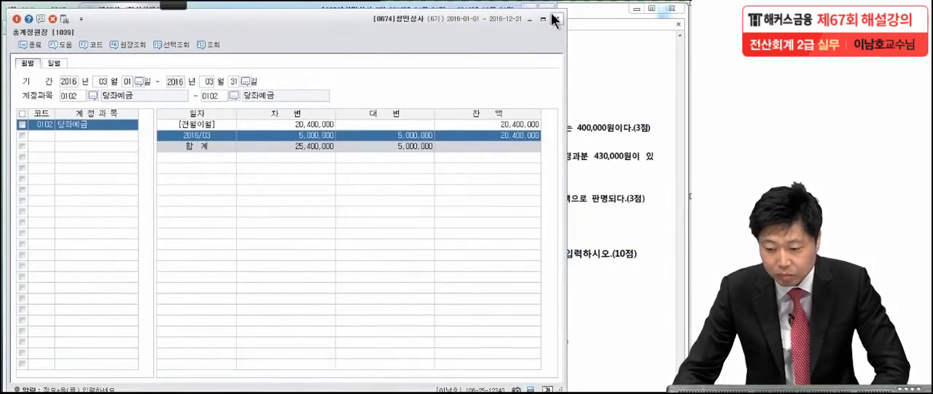
pyautogui.click(557, 19)
pyautogui.click(576, 122)
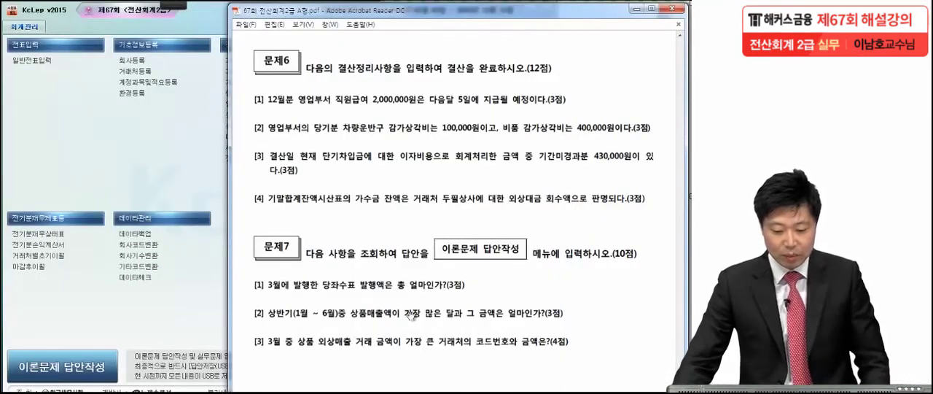
# Circle 상품매출액 in 문제7 item [2] of the exam PDF and mark 가장 and 달과 with the pen
pyautogui.moveTo(168, 4)
pyautogui.click(98, 14)
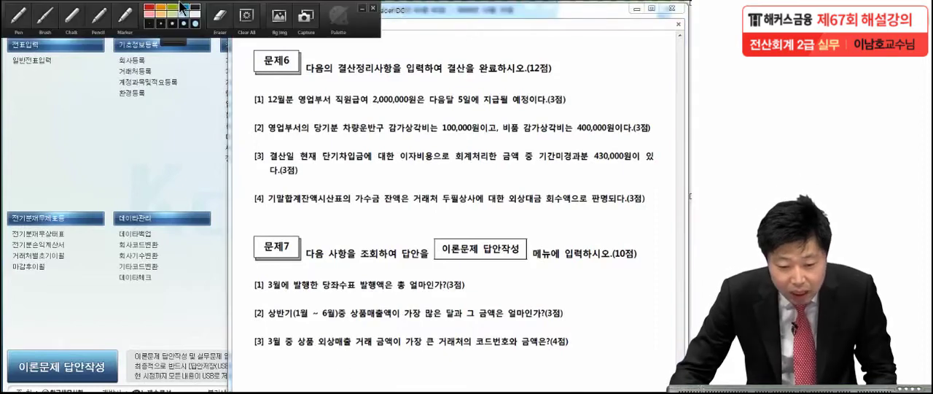
pyautogui.click(71, 16)
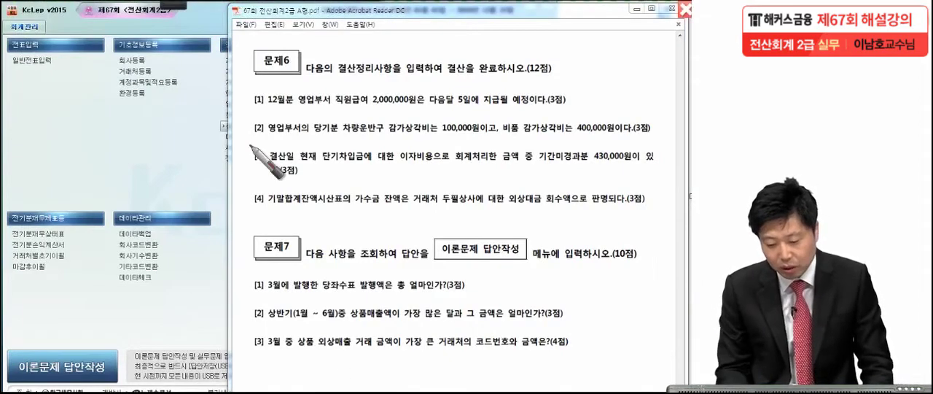
pyautogui.moveTo(349, 328); pyautogui.dragTo(343, 325)
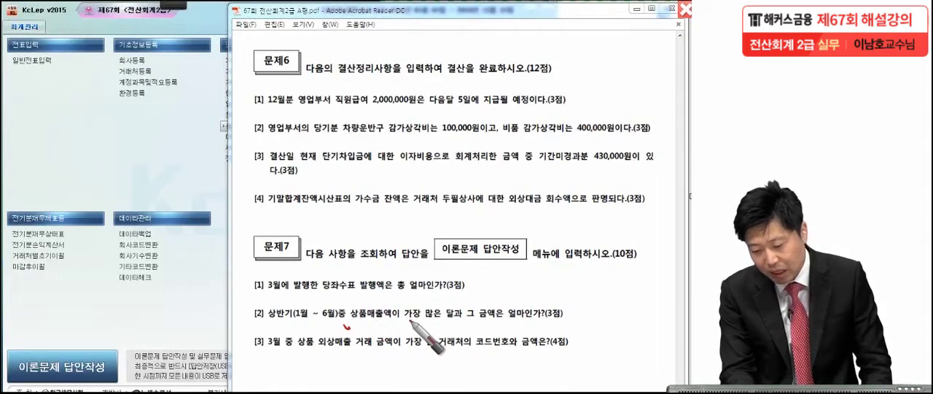
pyautogui.moveTo(408, 319); pyautogui.dragTo(416, 318)
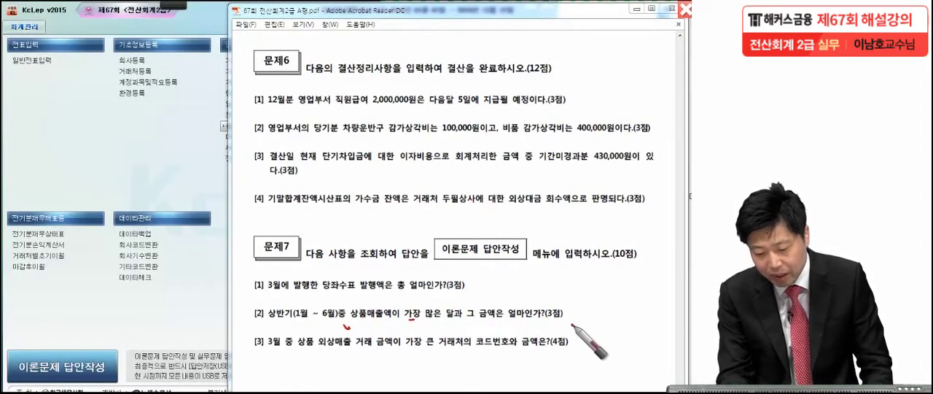
pyautogui.moveTo(572, 316); pyautogui.dragTo(572, 321)
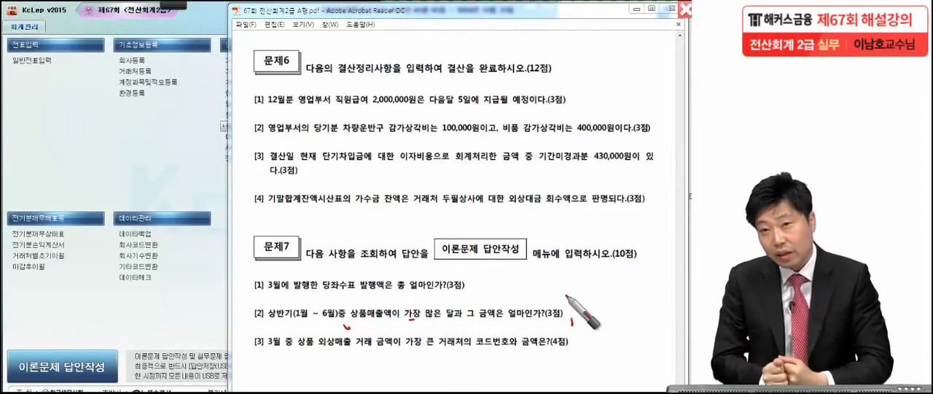
pyautogui.moveTo(397, 314); pyautogui.dragTo(368, 337)
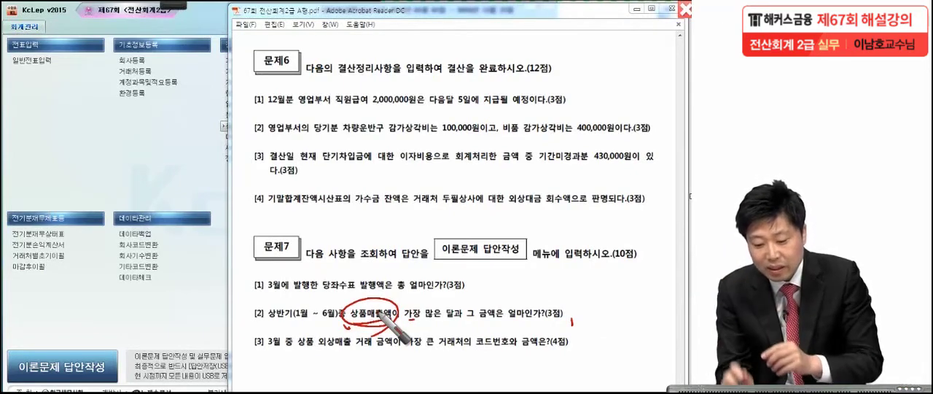
pyautogui.moveTo(462, 320); pyautogui.dragTo(458, 324)
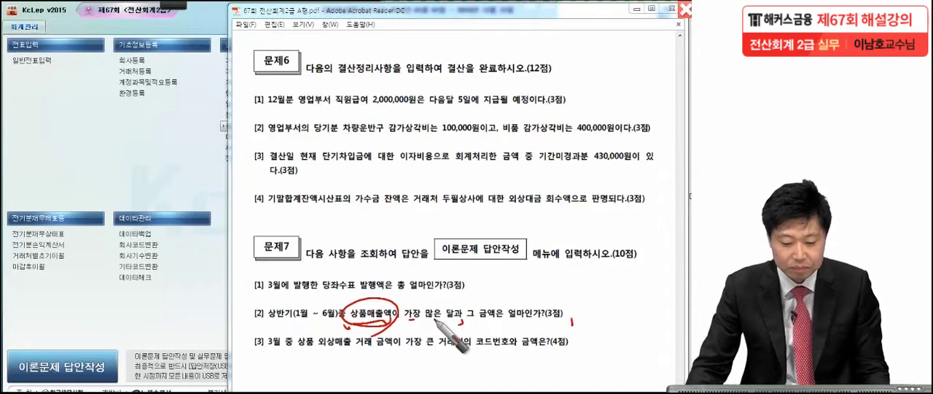
# Open the 총계정원장 in KcLep and set its period from 2016-01-01 to 2016-06-30
pyautogui.click(119, 163)
pyautogui.click(225, 126)
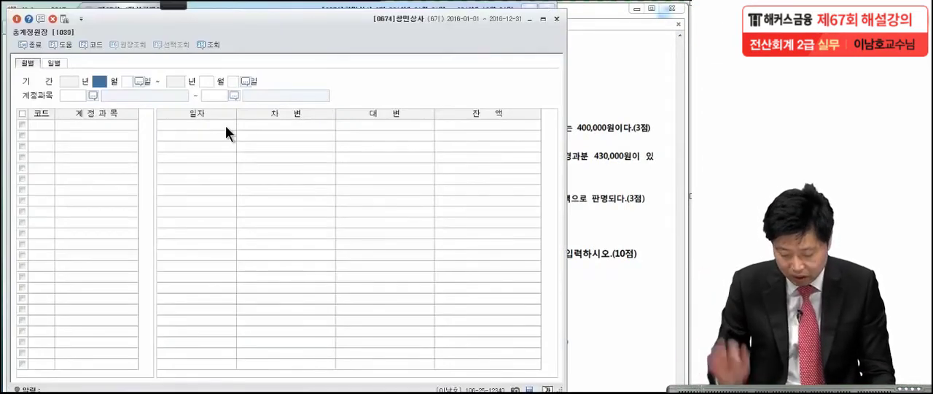
pyautogui.write('1')
pyautogui.press('Return')
pyautogui.write('1')
pyautogui.press('Return')
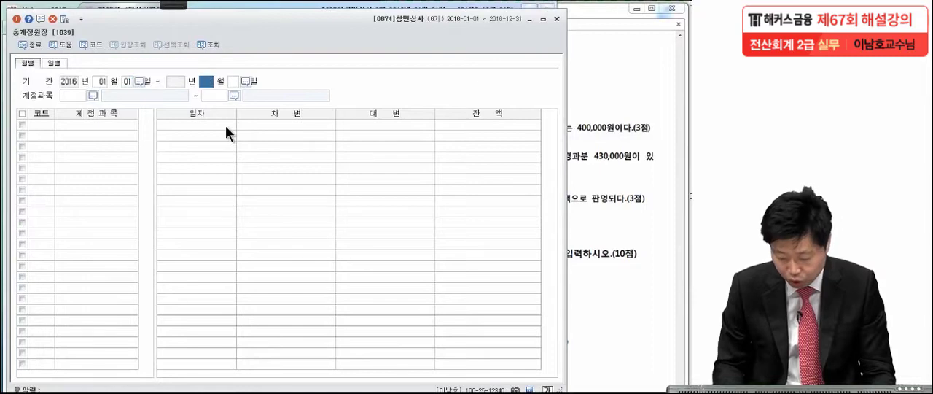
pyautogui.write('6')
pyautogui.press('Return')
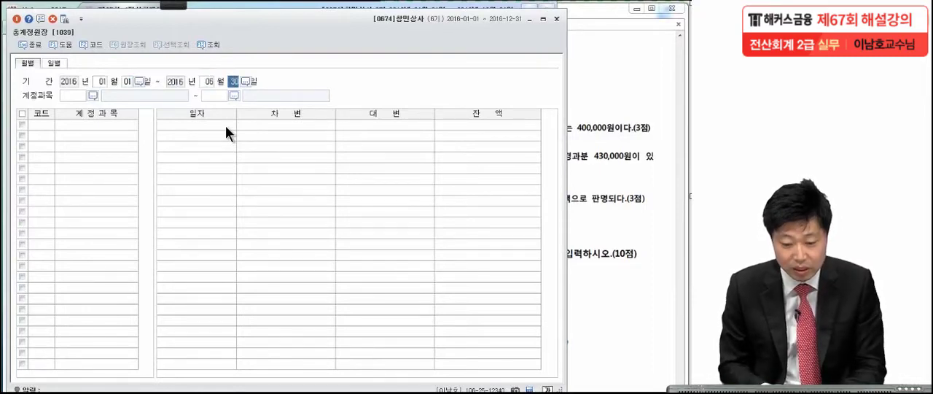
pyautogui.press('Return')
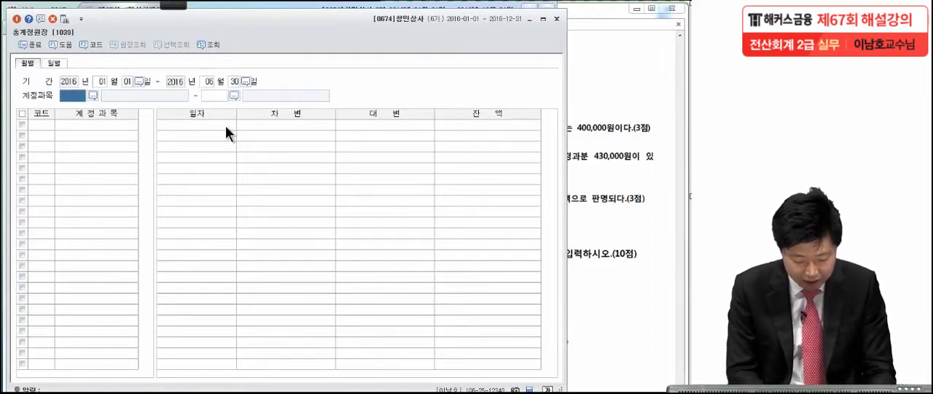
# Query the ledger for account 0401 상품매출 as both the start and end 계정과목
pyautogui.press('F2')
pyautogui.write('상품')
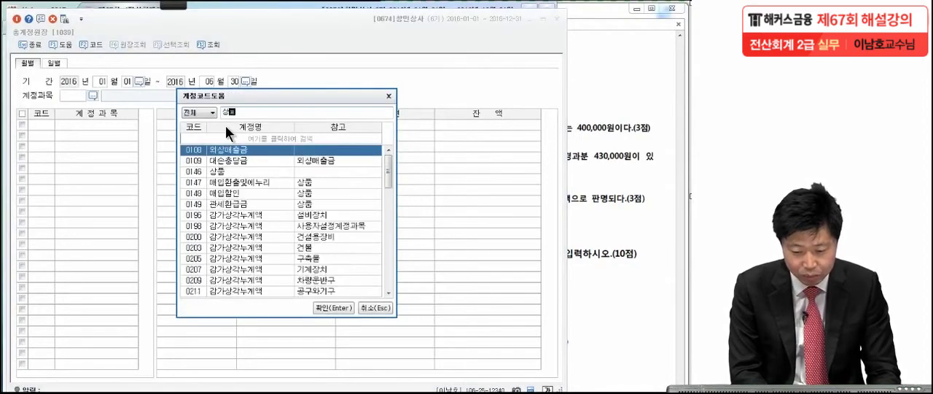
pyautogui.write('매출')
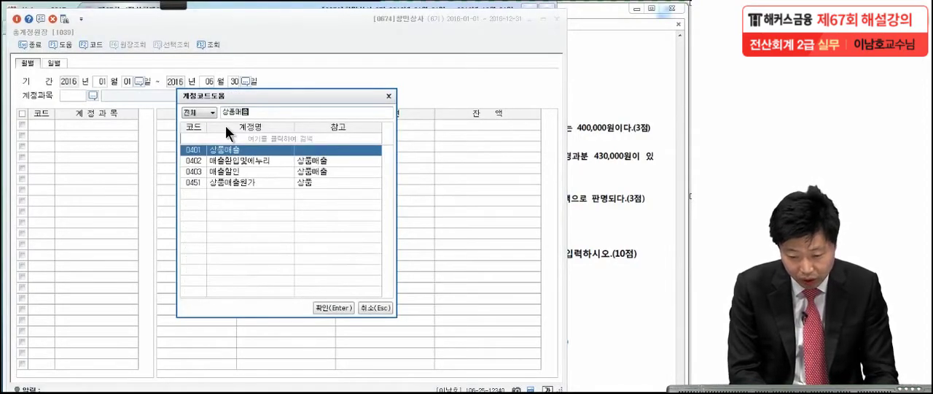
pyautogui.press('Return')
pyautogui.press('Return')
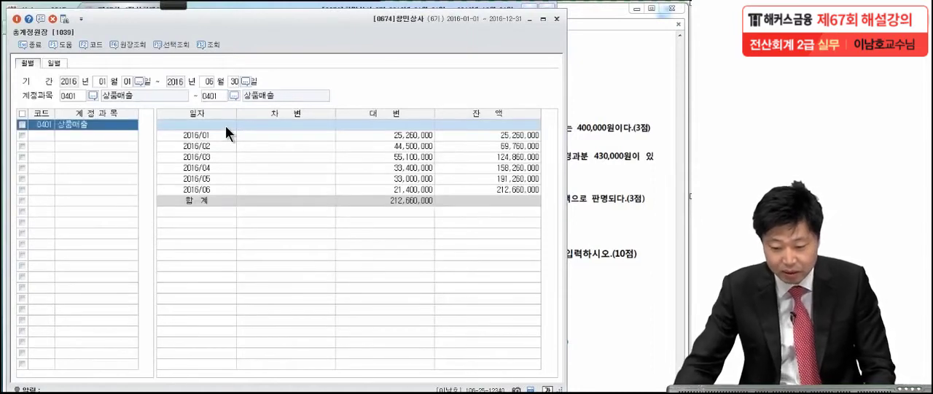
# Drill down from the 2016/03 대변 total into the 상품매출 transactions and look through the entries
pyautogui.click(417, 157)
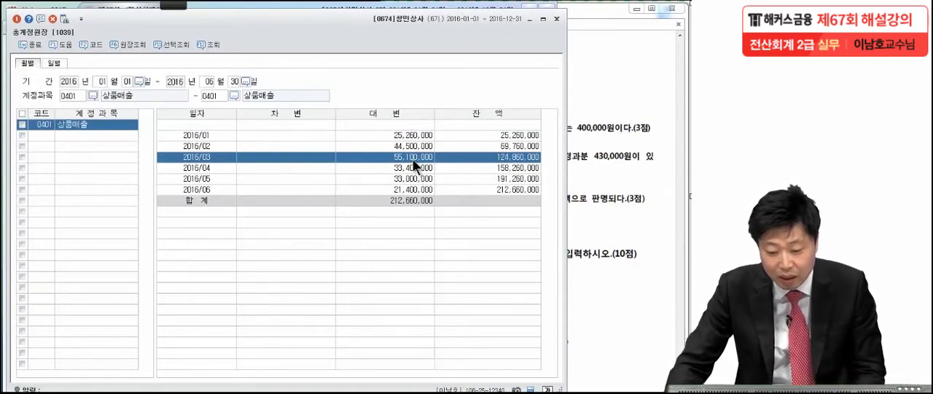
pyautogui.doubleClick(412, 158)
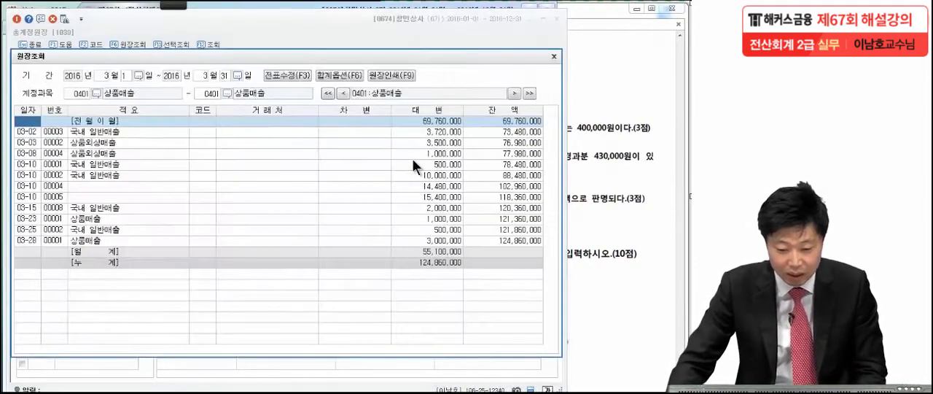
pyautogui.click(34, 131)
pyautogui.click(33, 153)
pyautogui.click(37, 175)
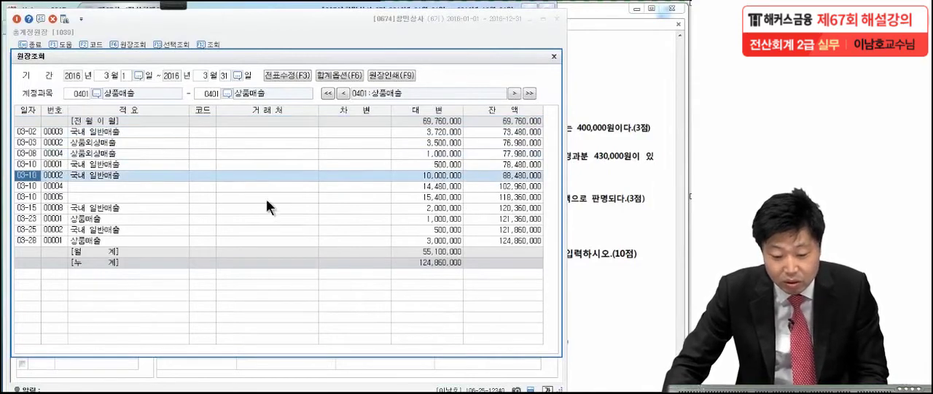
pyautogui.click(453, 132)
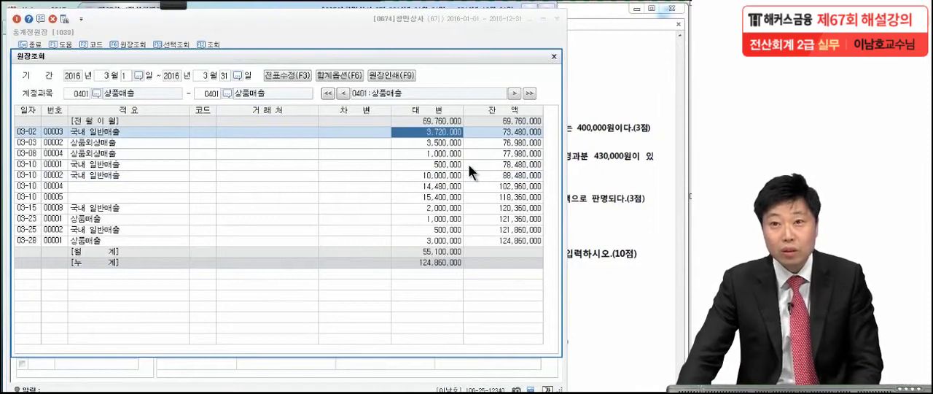
# View the vouchers behind the 03-02 sale and the 03-10 sales numbered 00004 and 00005
pyautogui.doubleClick(35, 129)
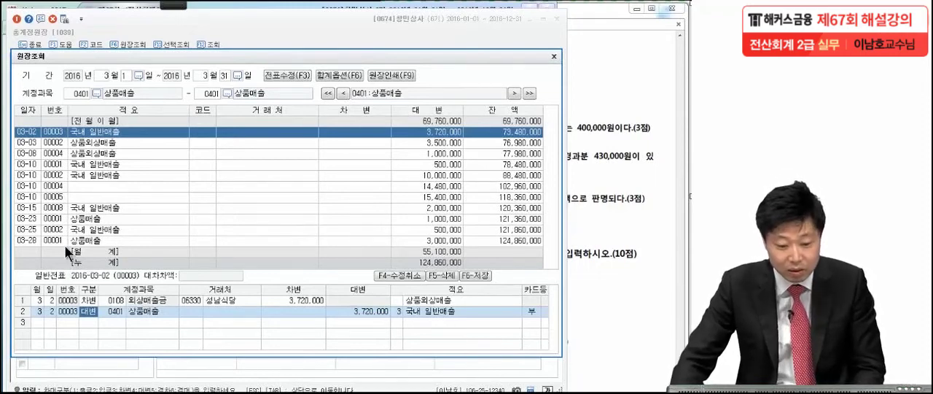
pyautogui.click(28, 186)
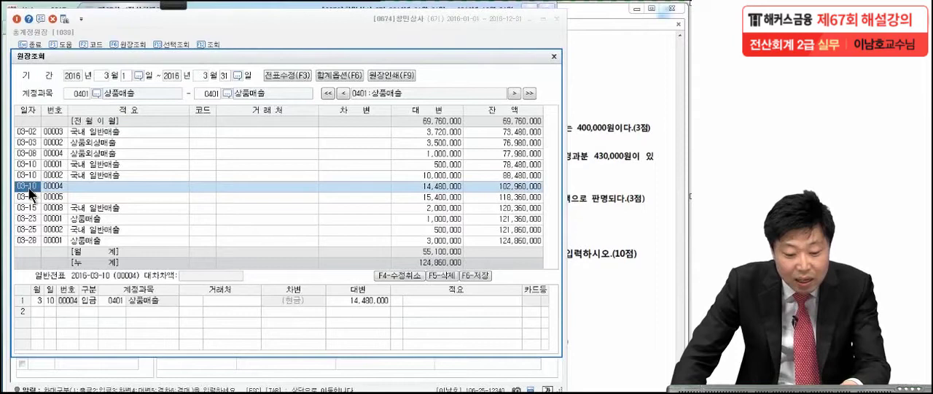
pyautogui.click(27, 197)
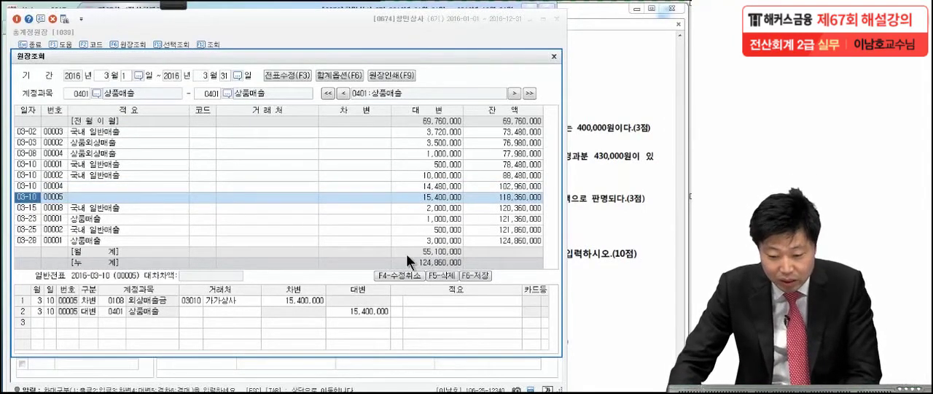
# Circle the 월계 대변 total of the March 상품매출 transactions with the pen
pyautogui.click(177, 5)
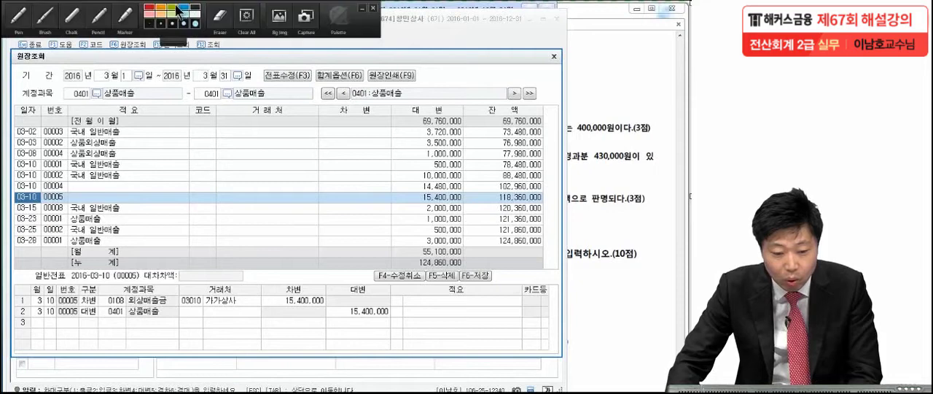
pyautogui.click(33, 22)
pyautogui.moveTo(477, 259); pyautogui.dragTo(416, 250)
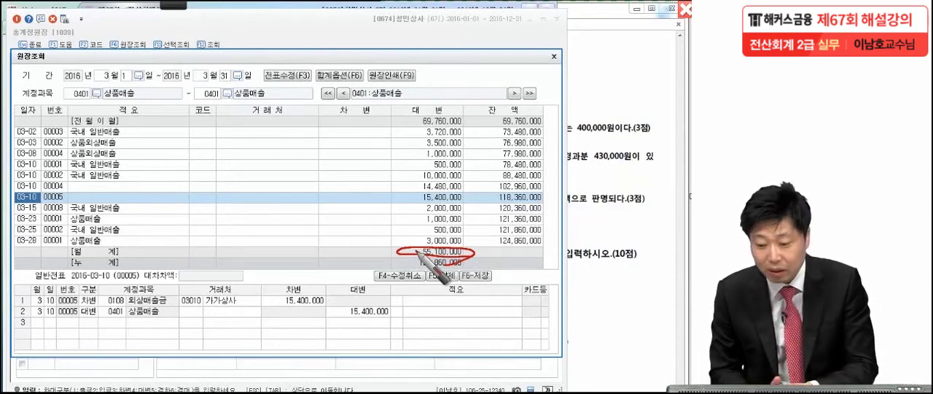
# Recheck 문제7 in the exam PDF against the 월계 대변 total, and close both ledger windows
pyautogui.click(588, 225)
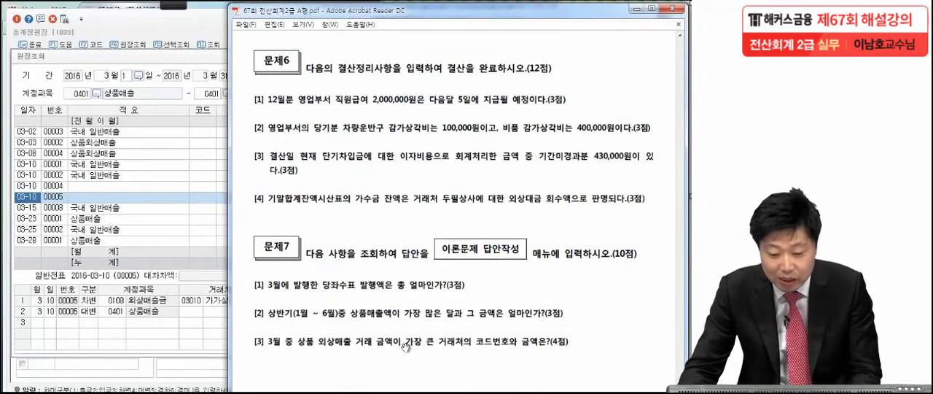
pyautogui.click(153, 267)
pyautogui.click(422, 251)
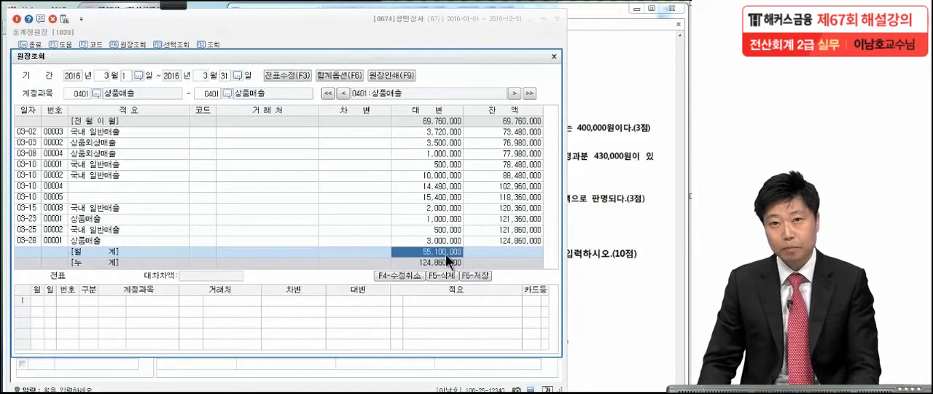
pyautogui.press('Escape')
pyautogui.press('Escape')
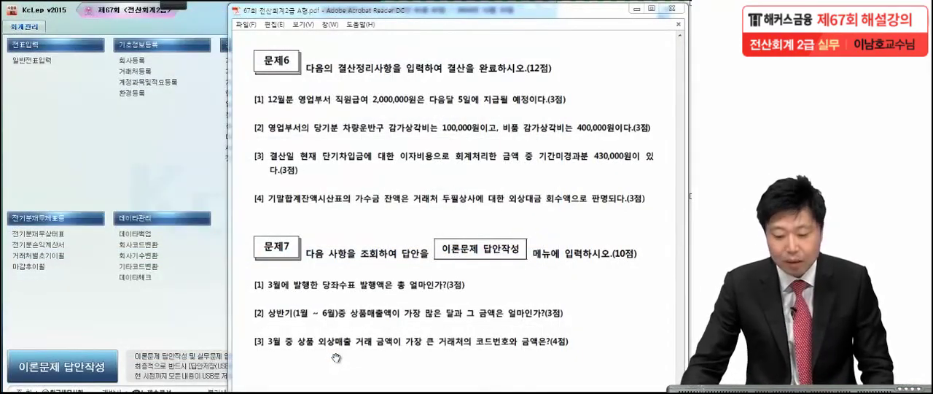
# Mark 문제7 item [3] in the exam PDF with the pen, underlining 상품 외상매출 and circling 큰 거래처
pyautogui.click(336, 357)
pyautogui.click(166, 5)
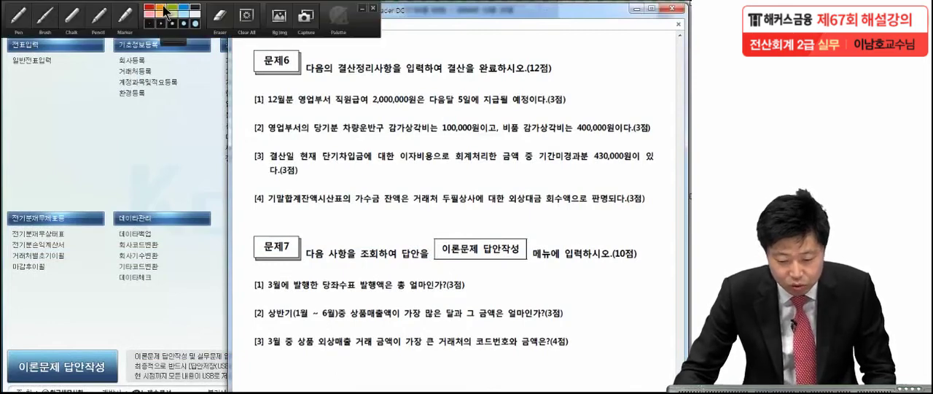
pyautogui.click(19, 16)
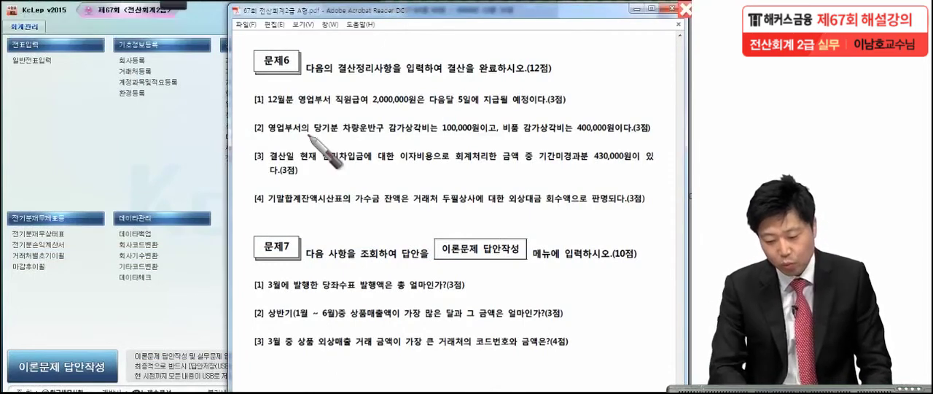
pyautogui.click(407, 353)
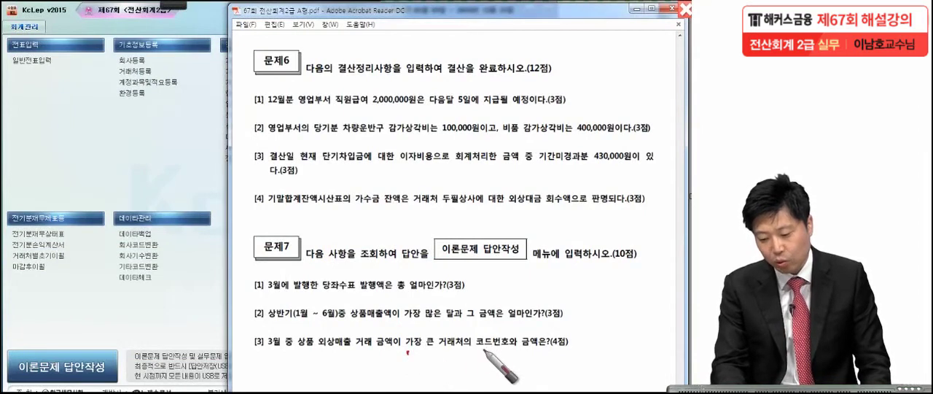
pyautogui.click(577, 355)
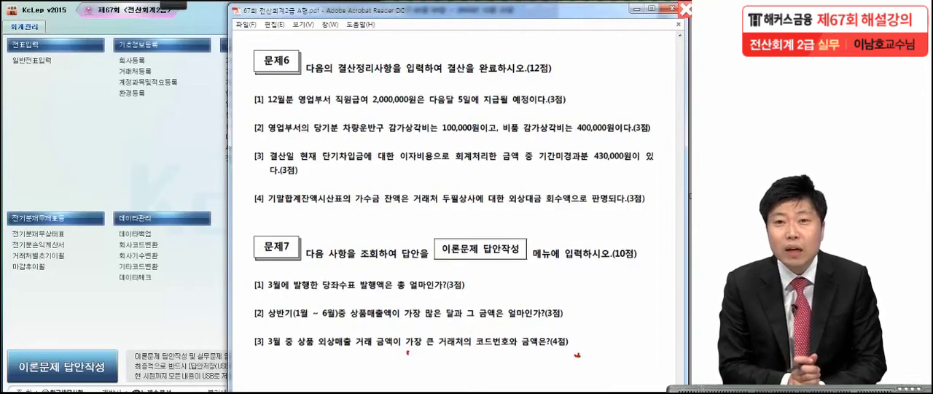
pyautogui.click(453, 351)
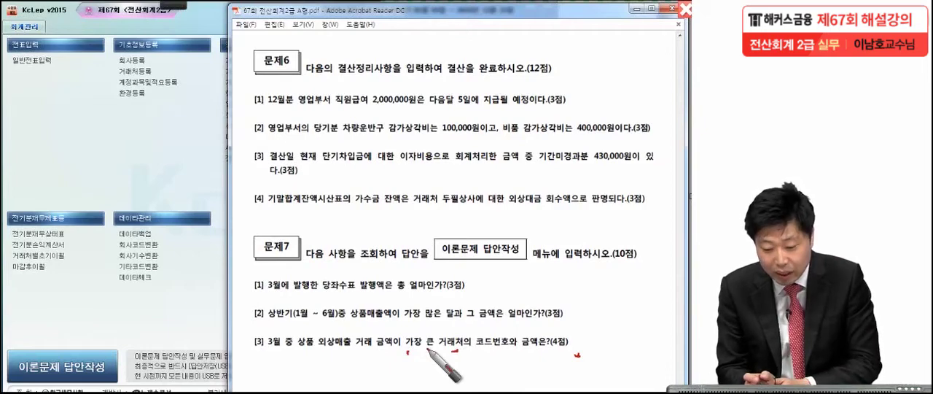
pyautogui.moveTo(295, 352); pyautogui.dragTo(357, 343)
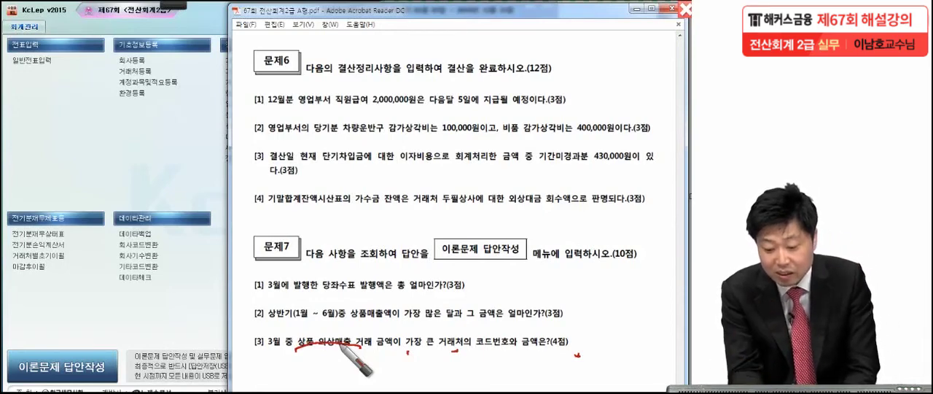
pyautogui.moveTo(442, 354); pyautogui.dragTo(459, 369)
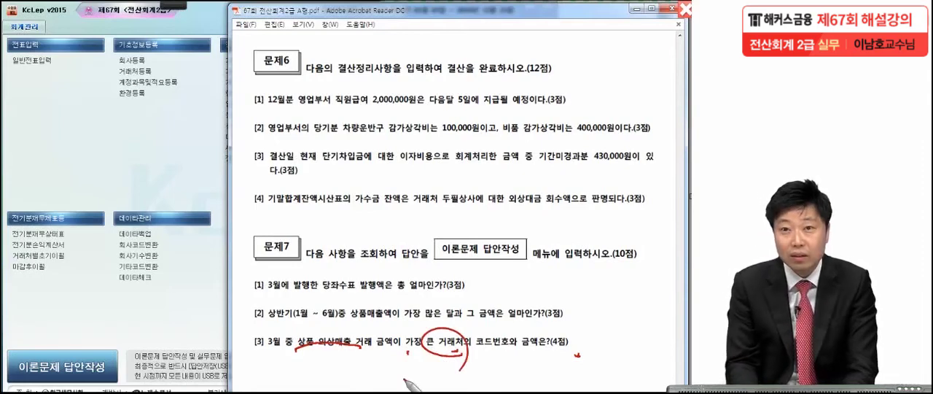
# Open the 거래처원장 in KcLep and recheck item [3] of 문제7 in the exam PDF
pyautogui.click(88, 159)
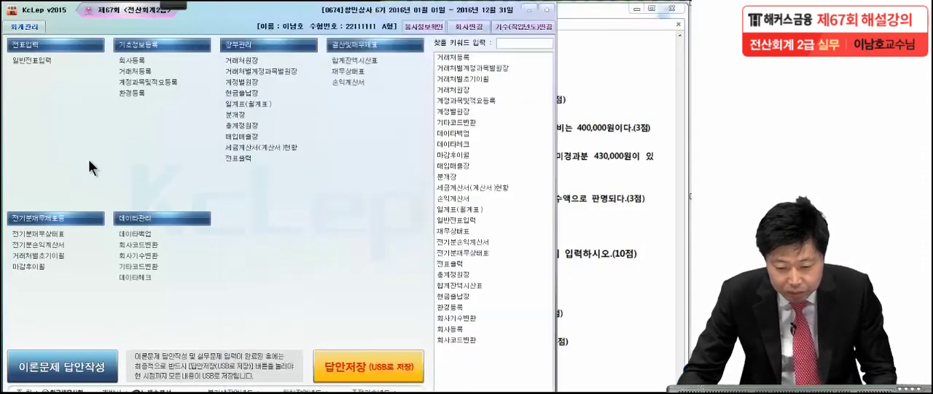
pyautogui.click(233, 61)
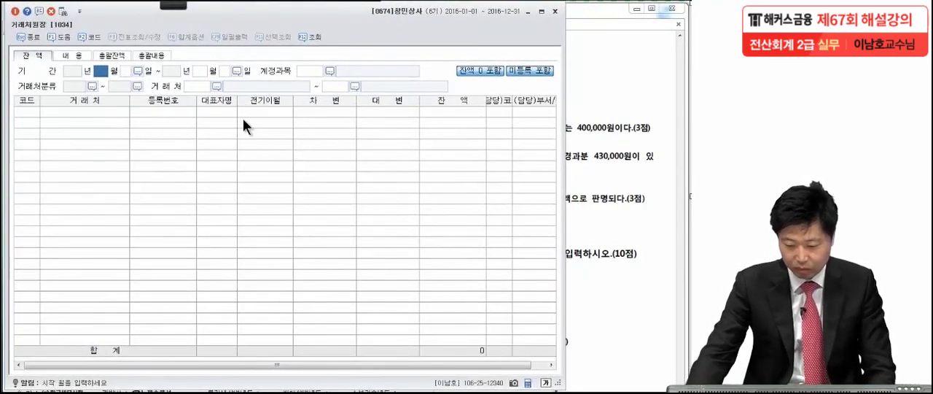
pyautogui.click(610, 218)
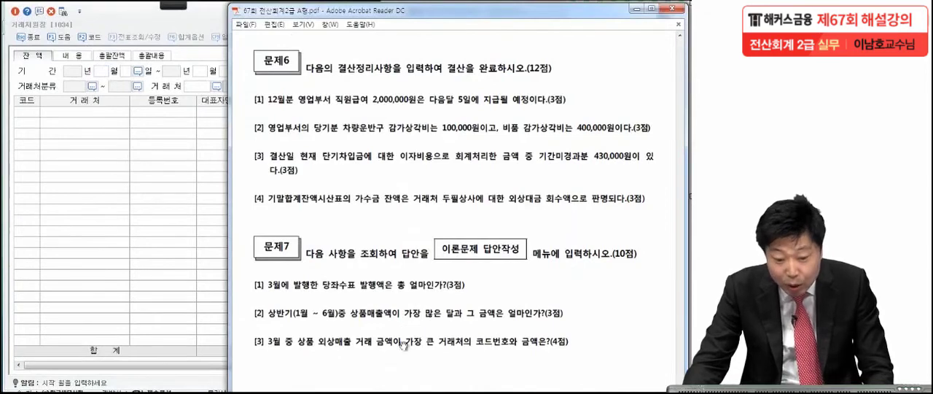
# Set the 거래처원장 period from 2016년 3월 1일 to 2016년 3월 31일
pyautogui.click(99, 110)
pyautogui.write('3')
pyautogui.press('Return')
pyautogui.write('1')
pyautogui.press('Return')
pyautogui.write('12')
pyautogui.press('Return')
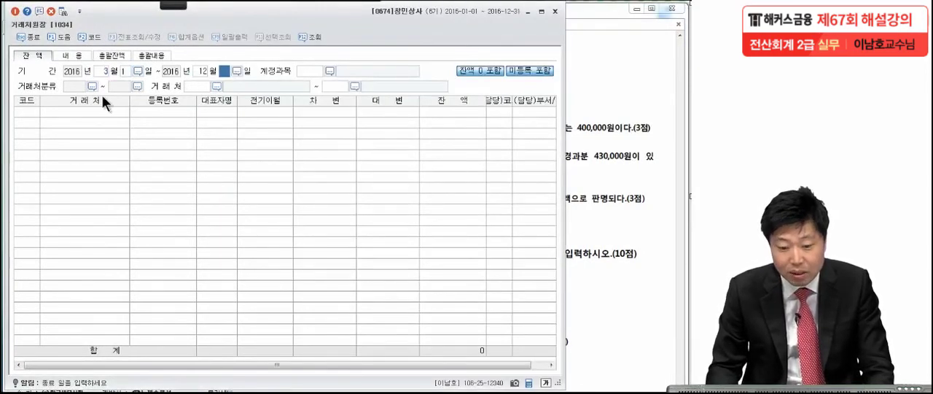
pyautogui.click(202, 69)
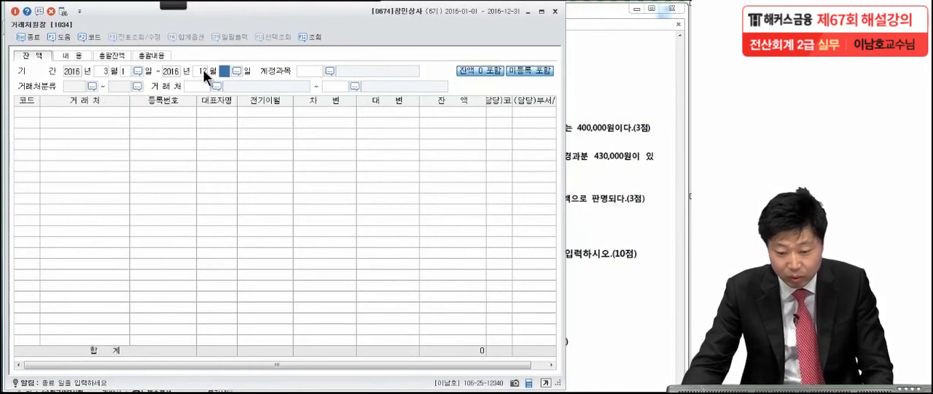
pyautogui.write('3')
pyautogui.press('Return')
pyautogui.press('Return')
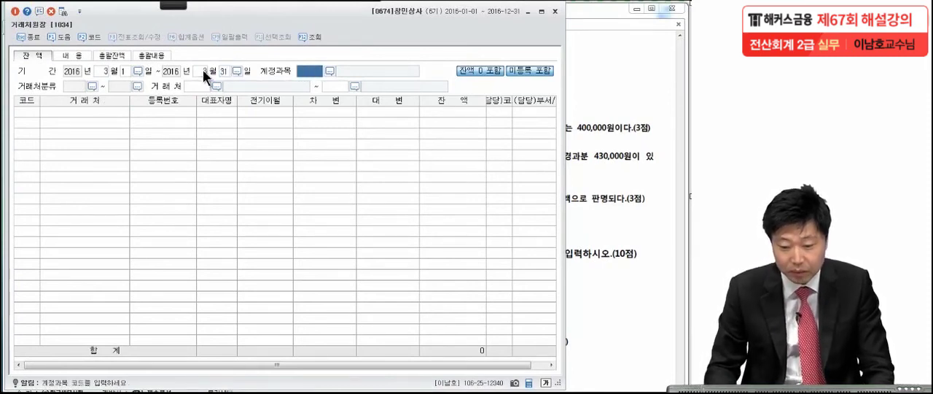
# Choose account 0108 외상매출금 and list the balances for all customers from 00101 to 99603
pyautogui.write('외상')
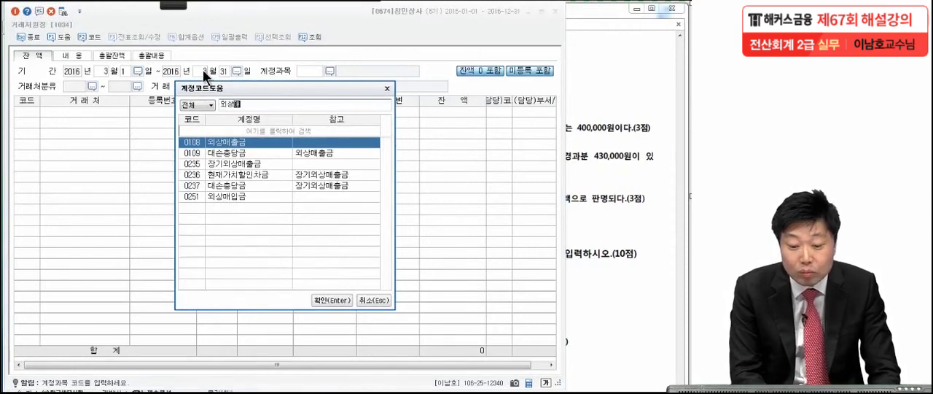
pyautogui.press('Return')
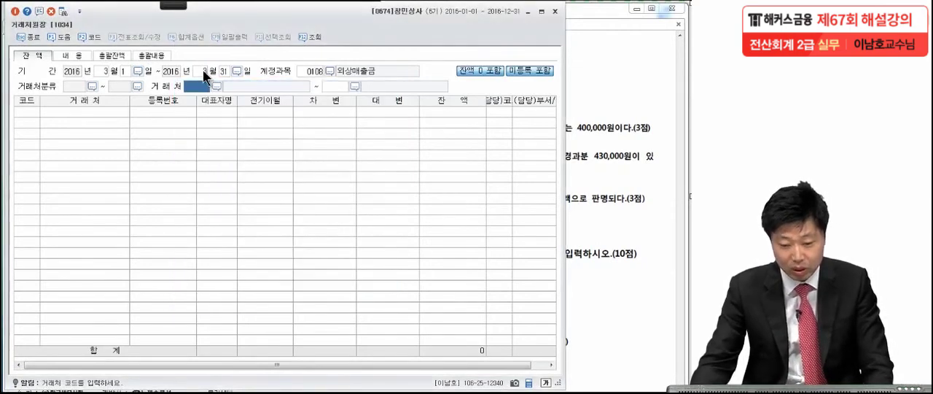
pyautogui.press('Return')
pyautogui.press('Return')
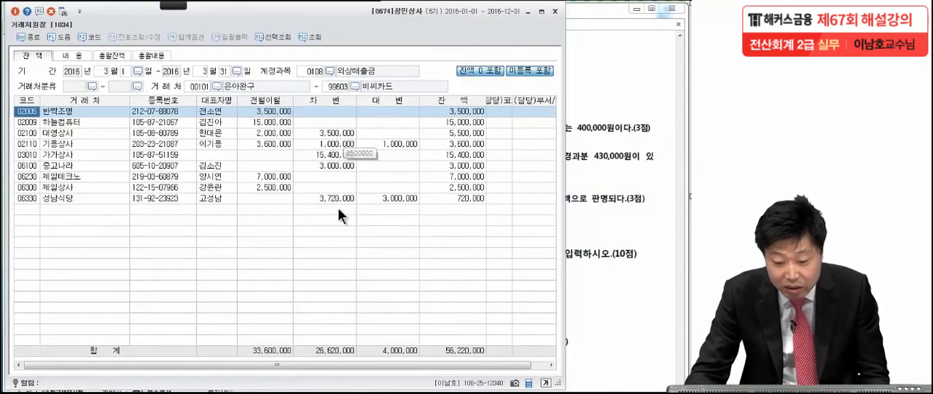
# Drill down from the 차변 amount of 가가상사 into its transactions and show the 03-10 voucher
pyautogui.click(324, 153)
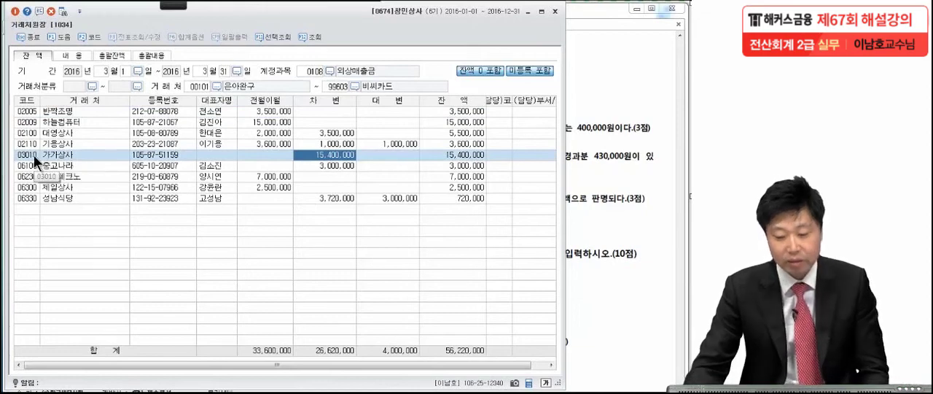
pyautogui.doubleClick(343, 156)
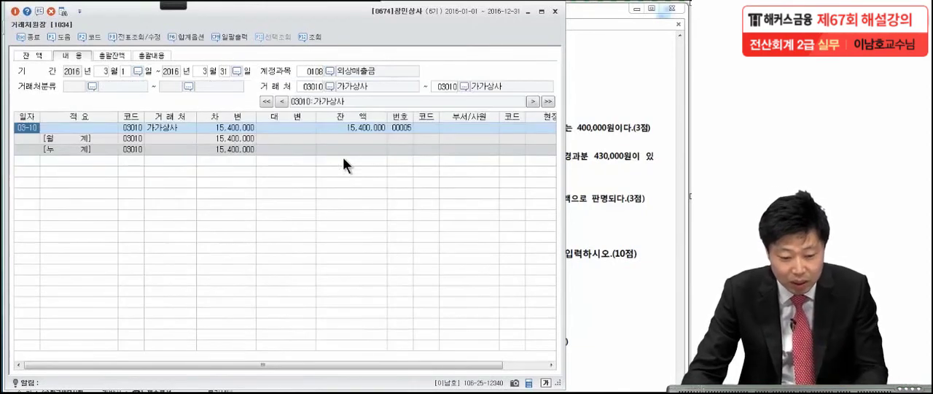
pyautogui.click(24, 128)
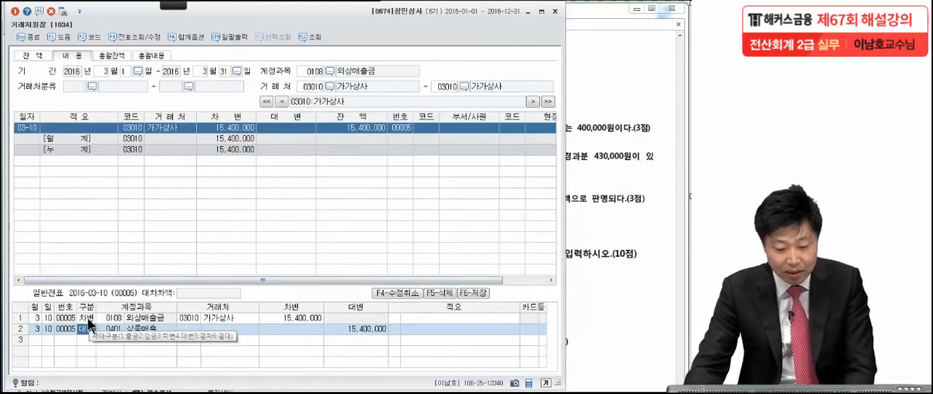
# Examine the voucher's 외상매출금 and 상품매출 lines, comparing the customer code and amount with item [3] in the exam PDF
pyautogui.click(88, 319)
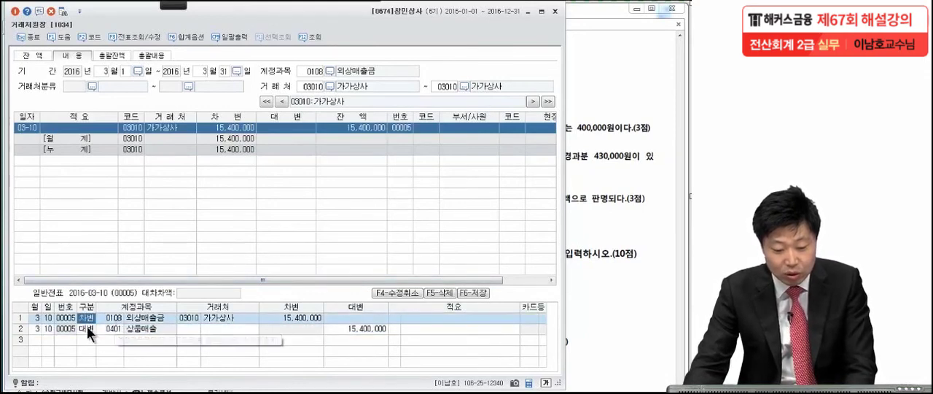
pyautogui.click(85, 328)
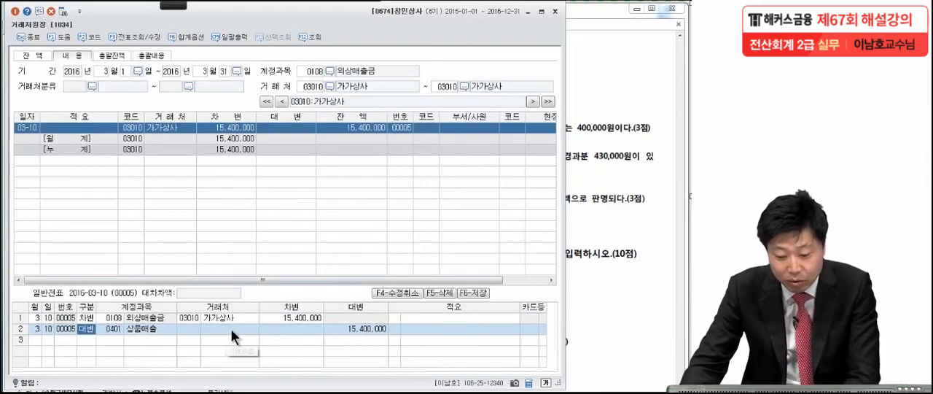
pyautogui.click(290, 318)
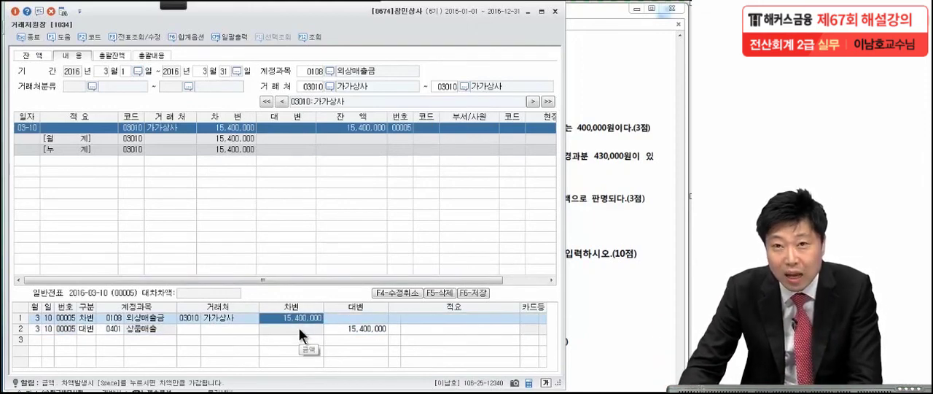
pyautogui.click(626, 249)
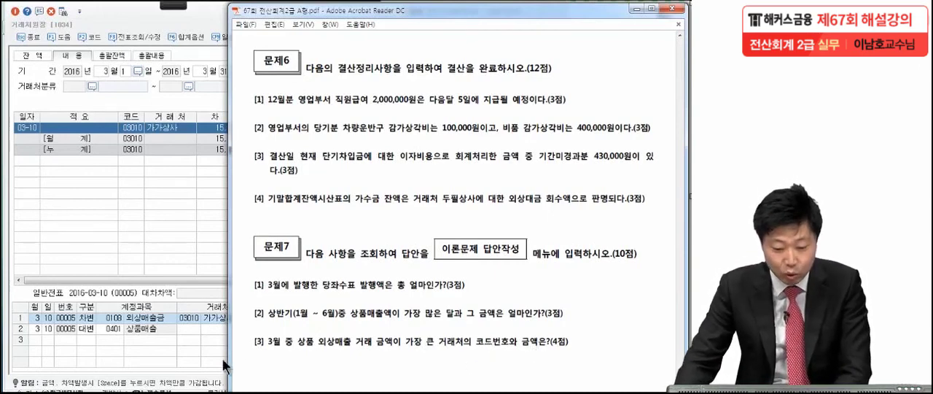
pyautogui.click(182, 321)
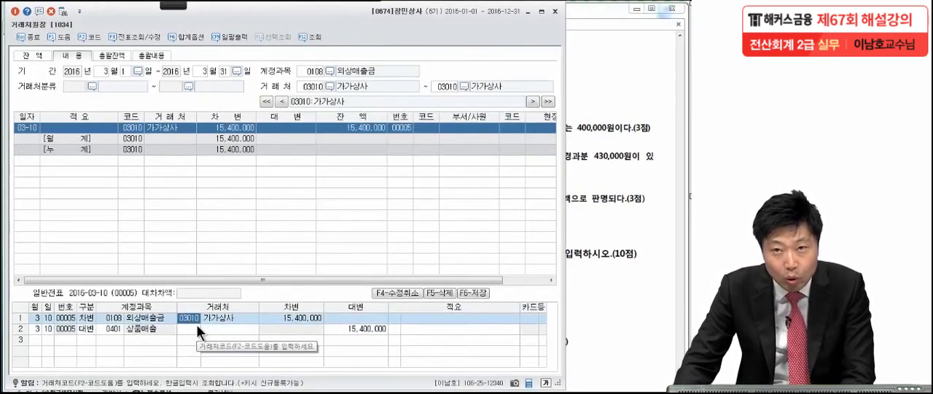
# Circle the customer code and 차변 amount on the 외상매출금 line with the pen, and close the 거래처원장
pyautogui.moveTo(174, 5)
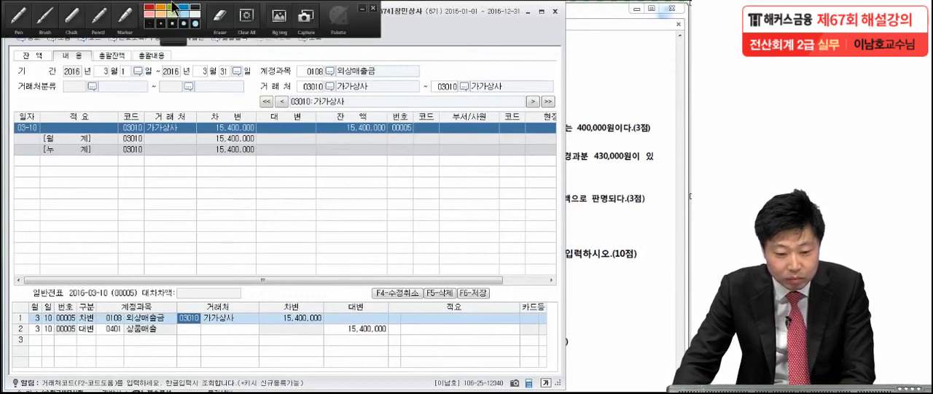
pyautogui.click(21, 16)
pyautogui.moveTo(208, 314)
pyautogui.mouseDown()
pyautogui.moveTo(171, 320)
pyautogui.moveTo(177, 348)
pyautogui.mouseUp()
pyautogui.moveTo(332, 320)
pyautogui.mouseDown()
pyautogui.moveTo(275, 325)
pyautogui.moveTo(336, 325)
pyautogui.mouseUp()
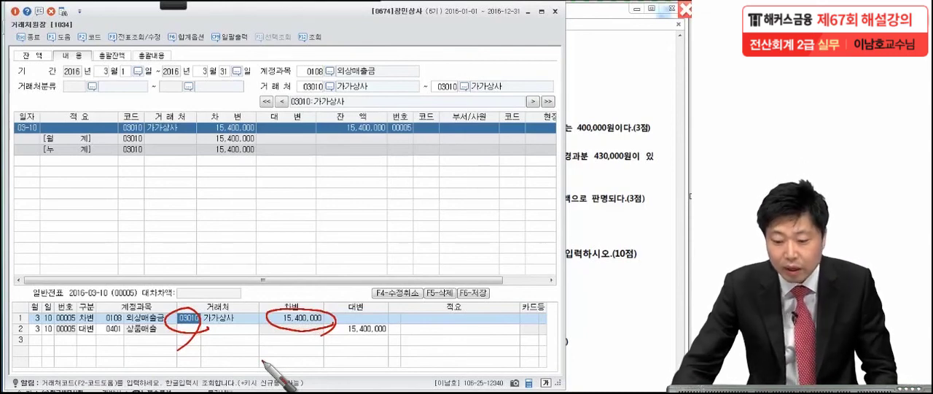
pyautogui.press('Escape')
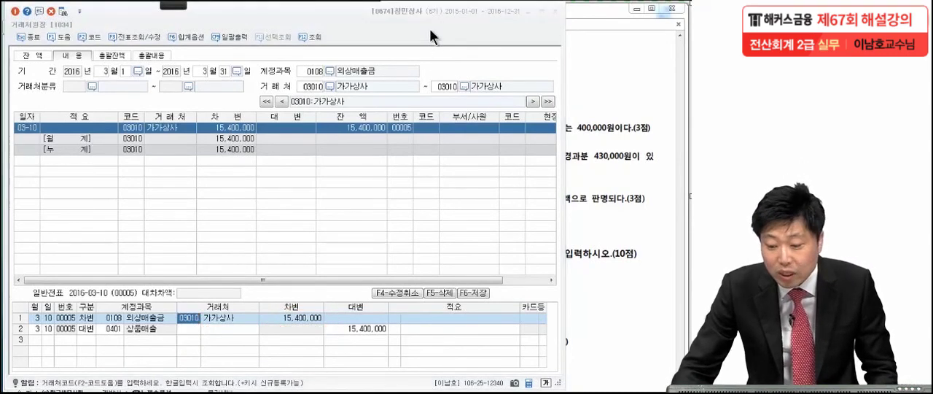
pyautogui.click(555, 10)
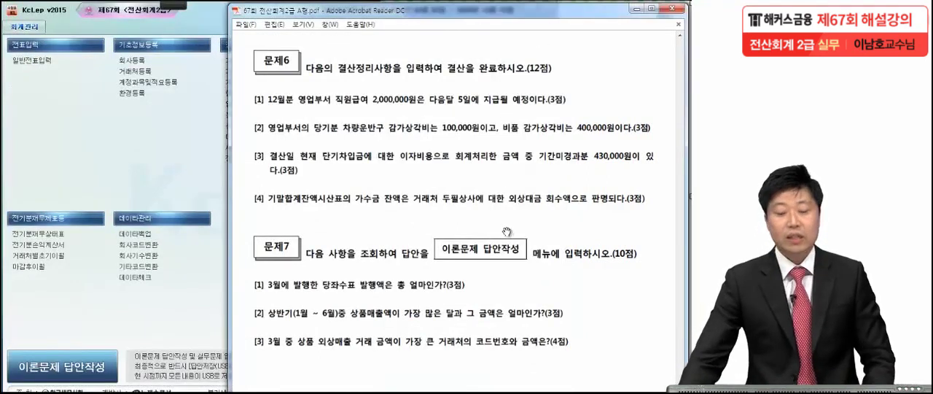